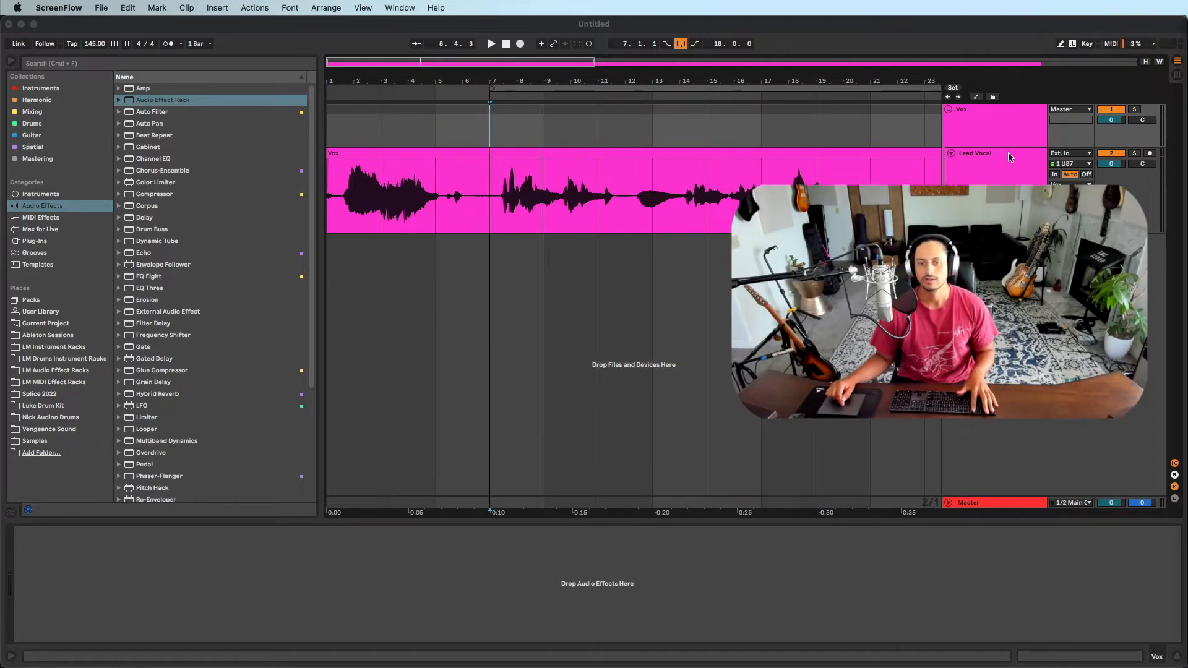
Fold the Lead Vocal track inside the Vox group so its waveform lane is collapsed.
click(977, 161)
click(951, 153)
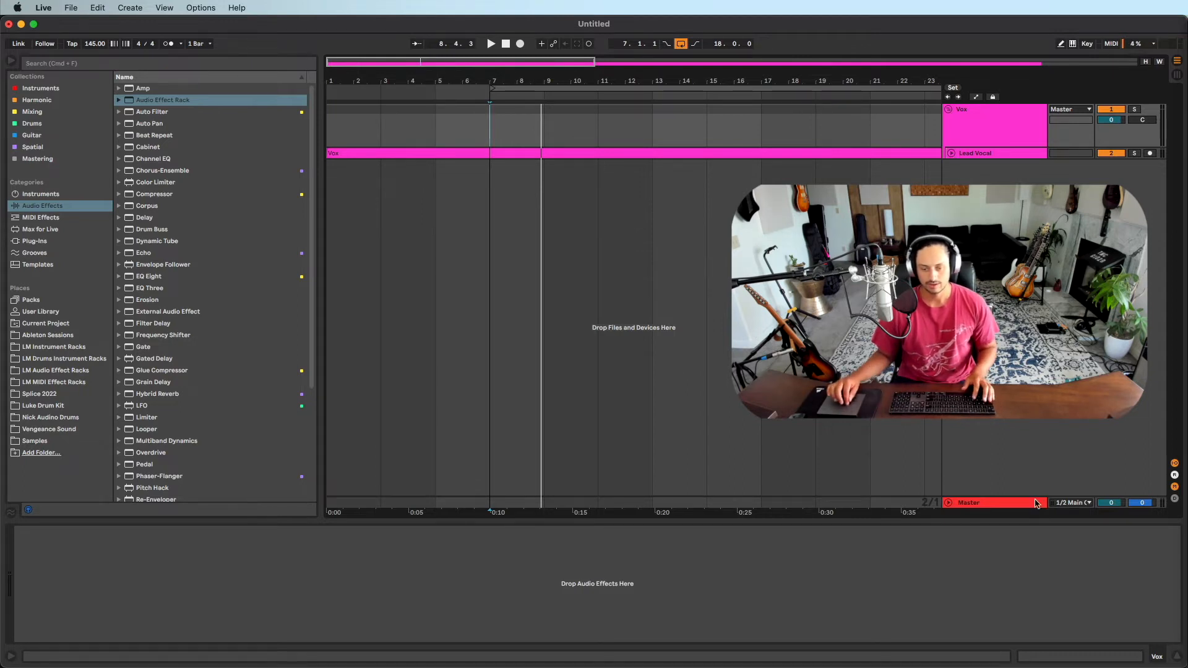
Insert a return track, then unfold and select it.
right_click(1026, 482)
click(1020, 461)
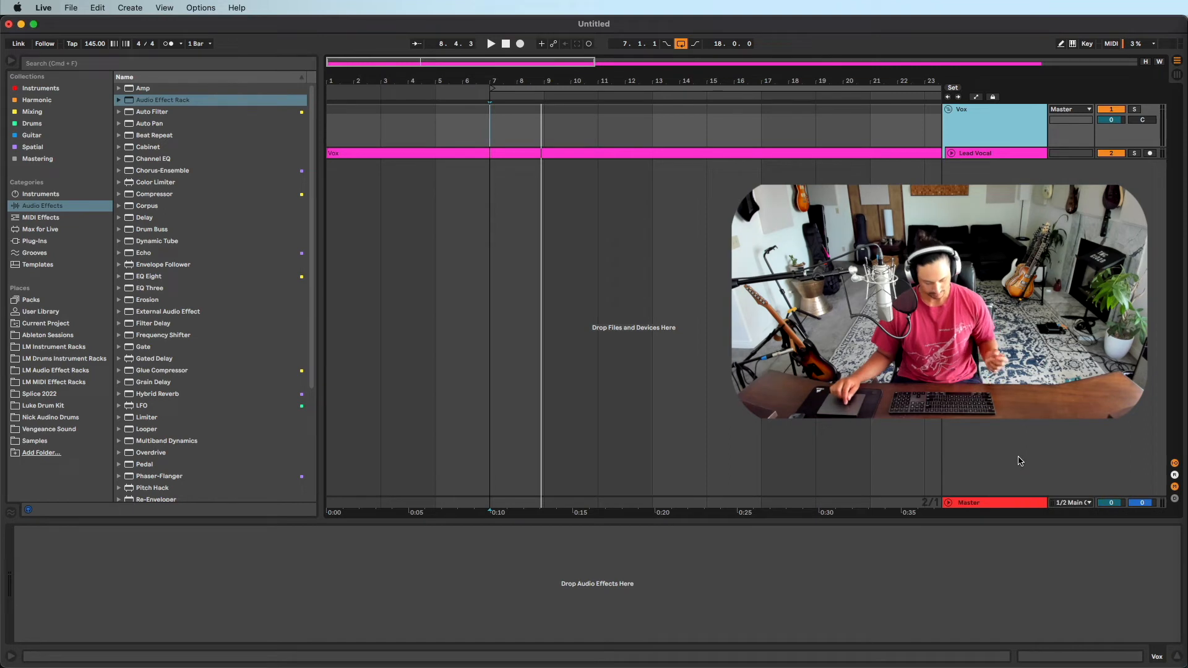
key(alt+super+t)
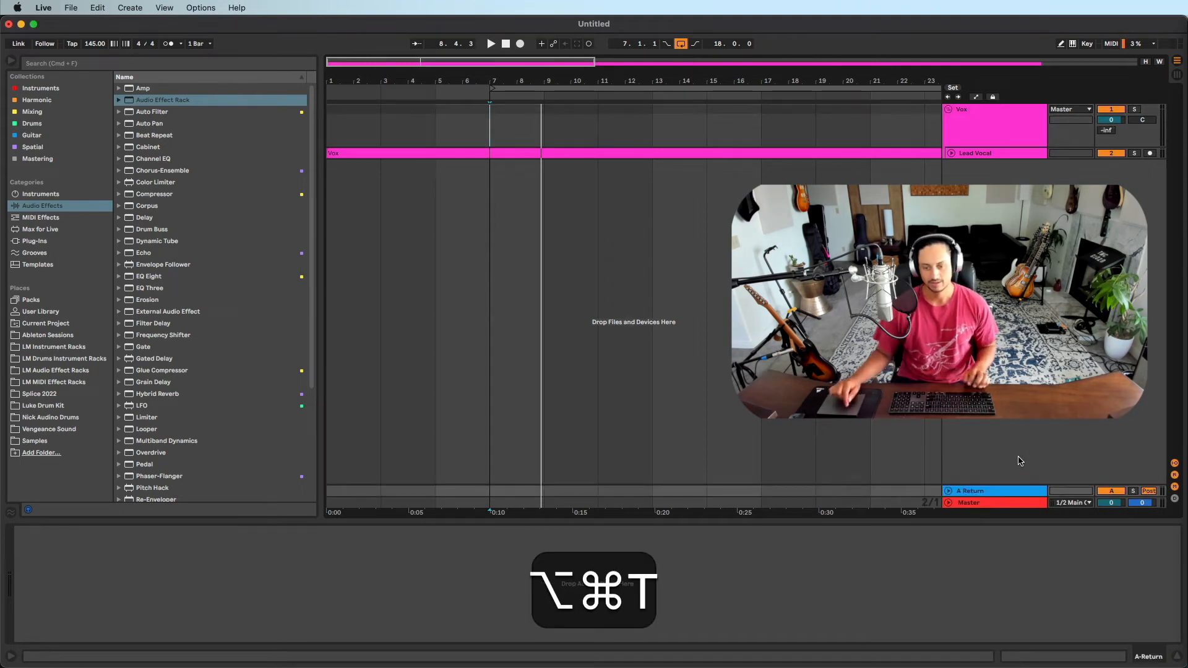
click(948, 491)
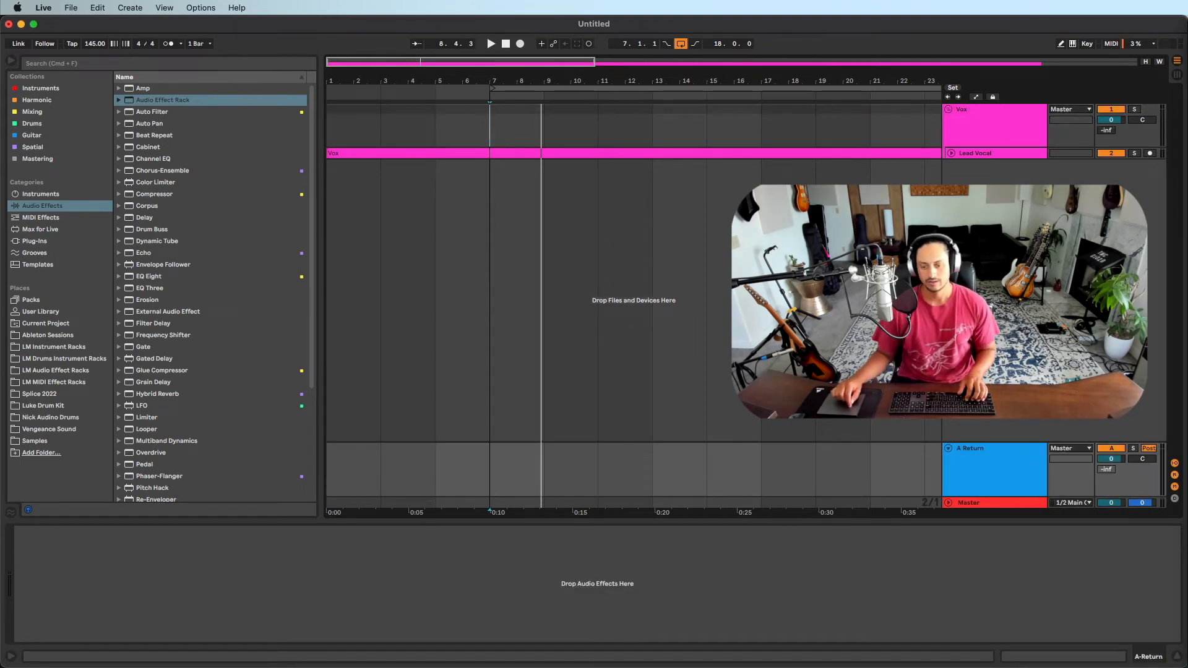
click(986, 478)
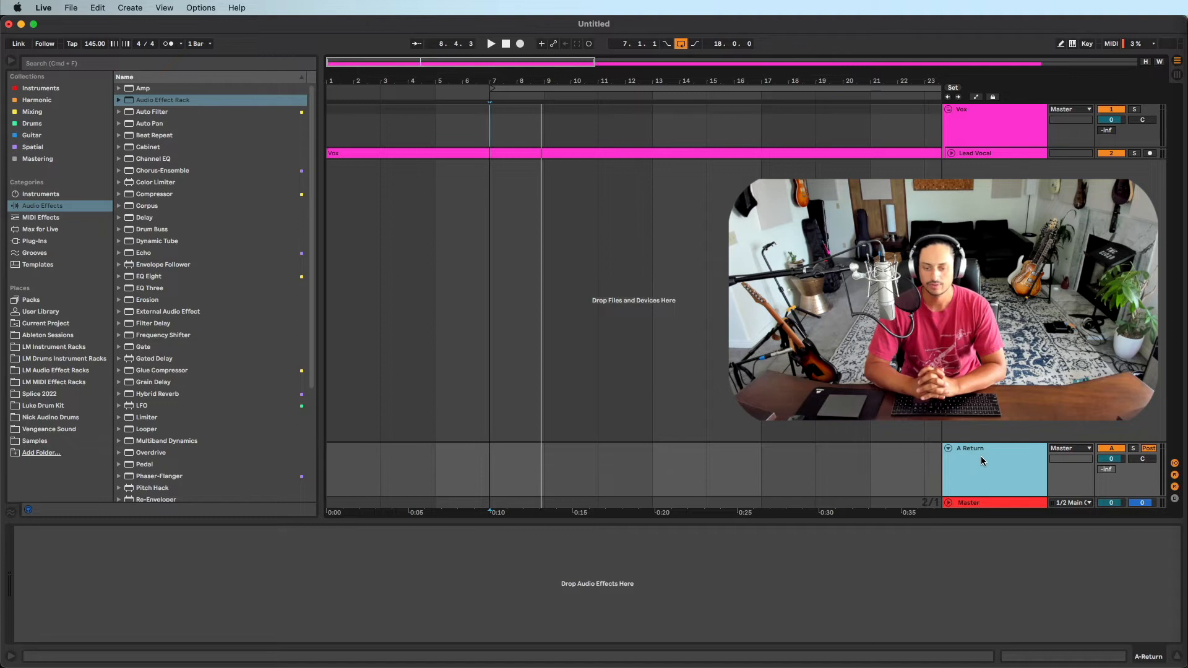
Examine the return track's output routing options and compare it with the Lead Vocal track and the Vox group.
click(1012, 147)
click(1014, 153)
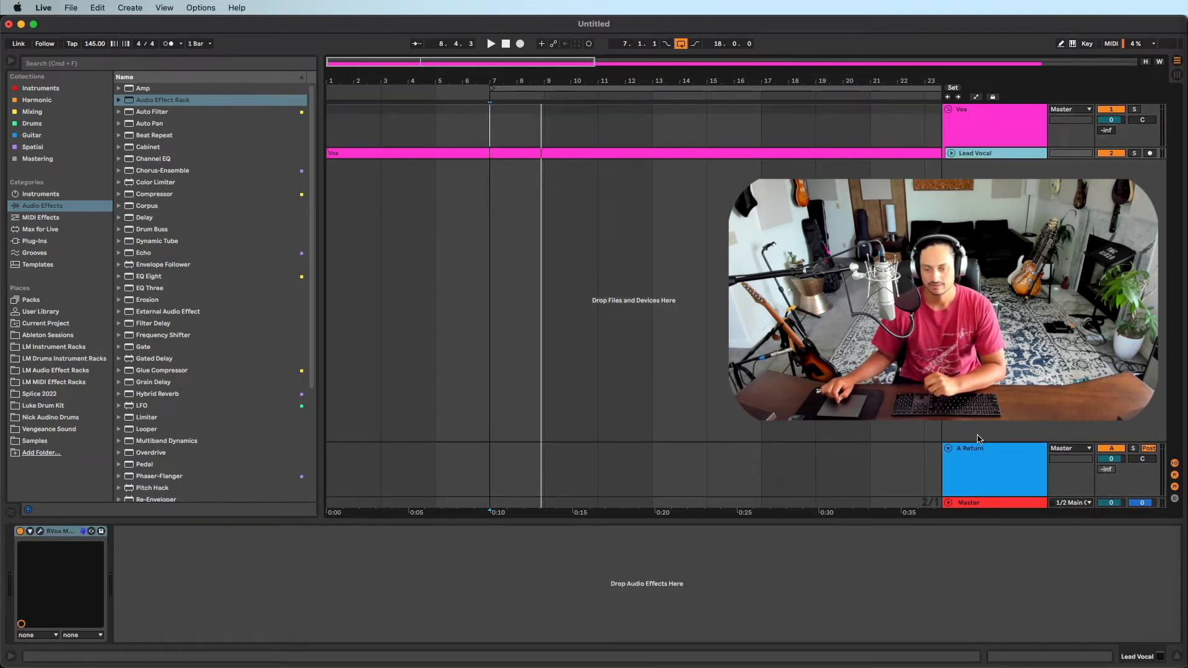
click(978, 465)
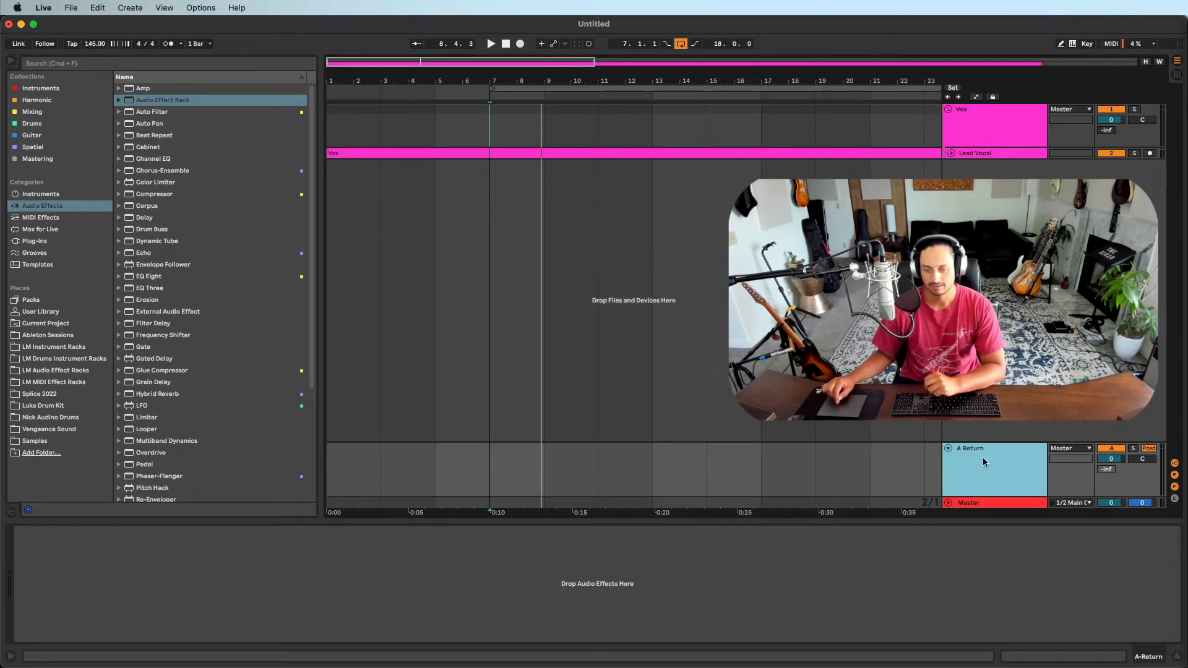
click(1064, 450)
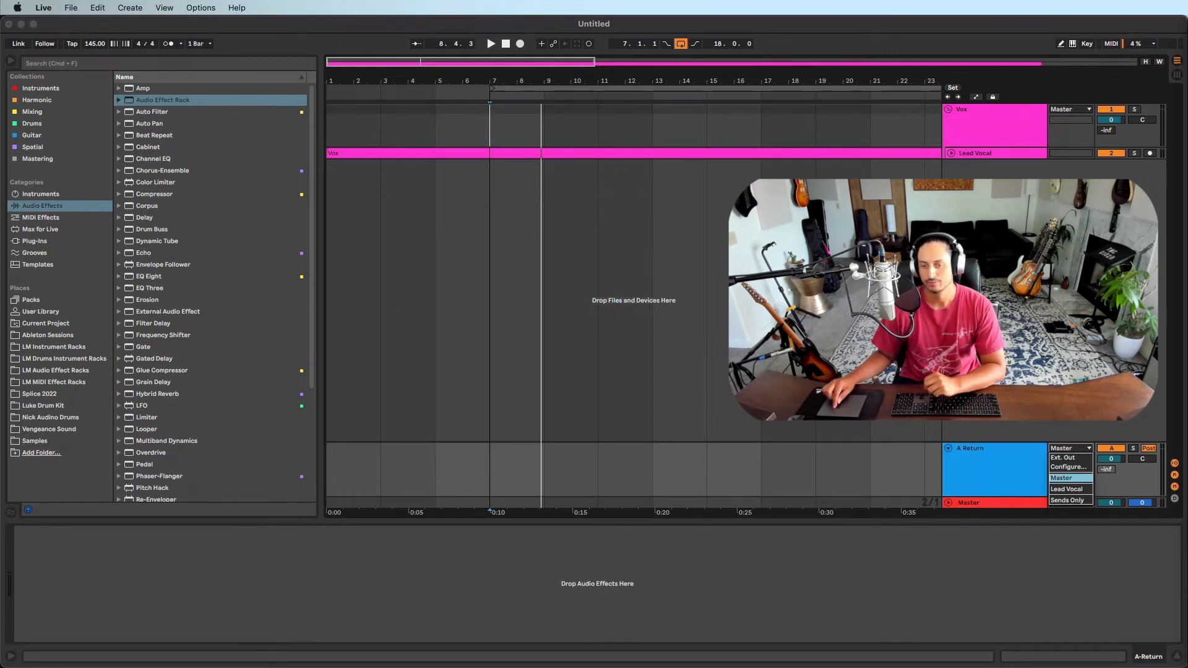
click(1011, 133)
click(1005, 145)
click(988, 476)
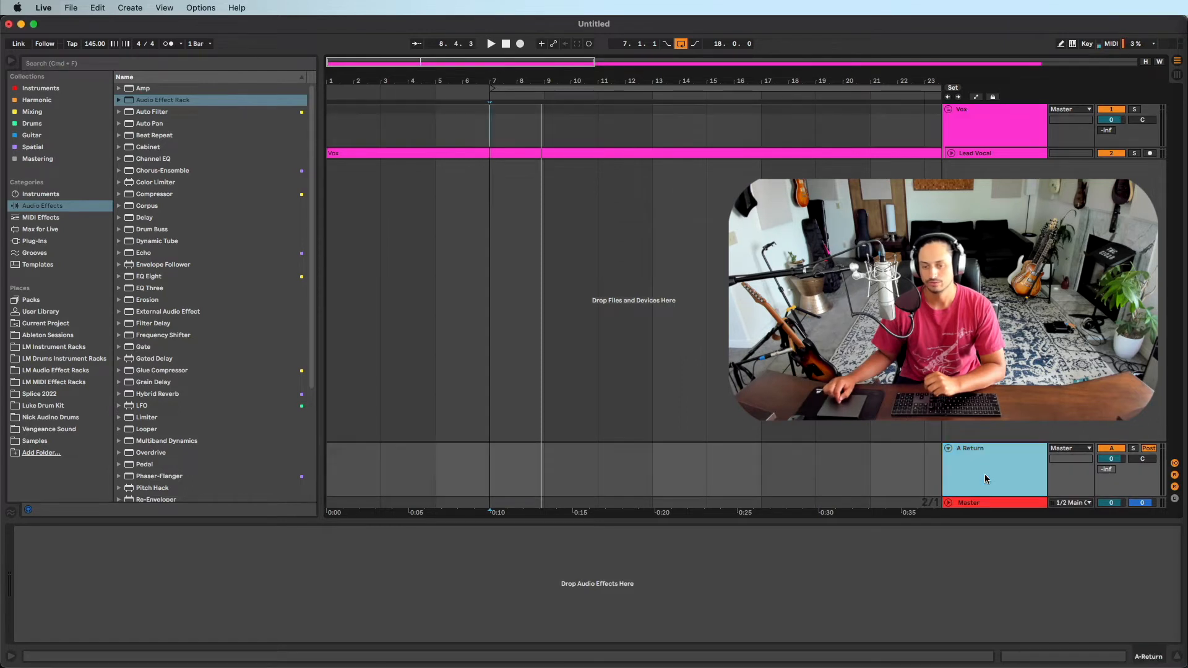
click(1069, 449)
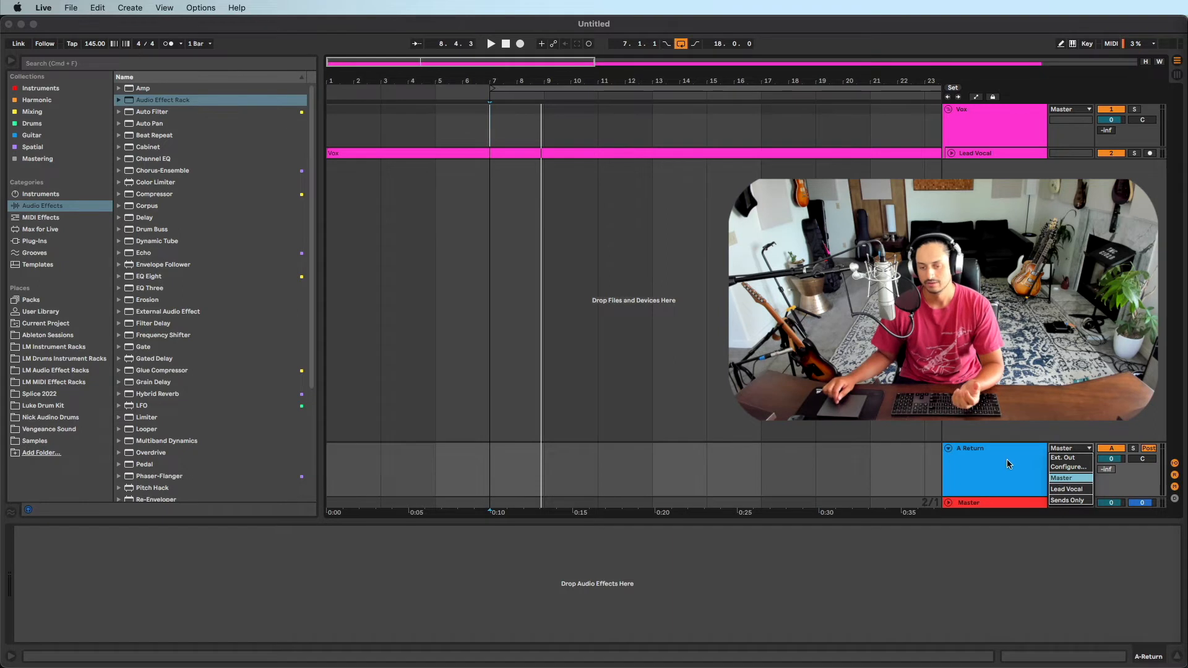
click(1069, 480)
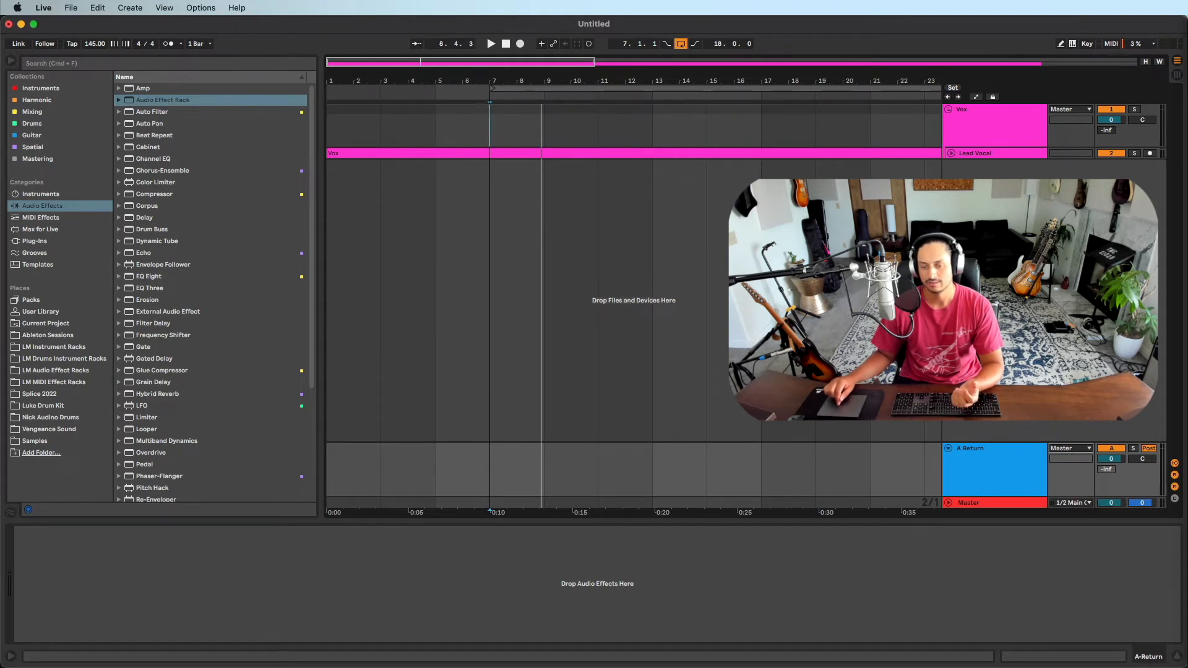
click(1071, 449)
click(1072, 448)
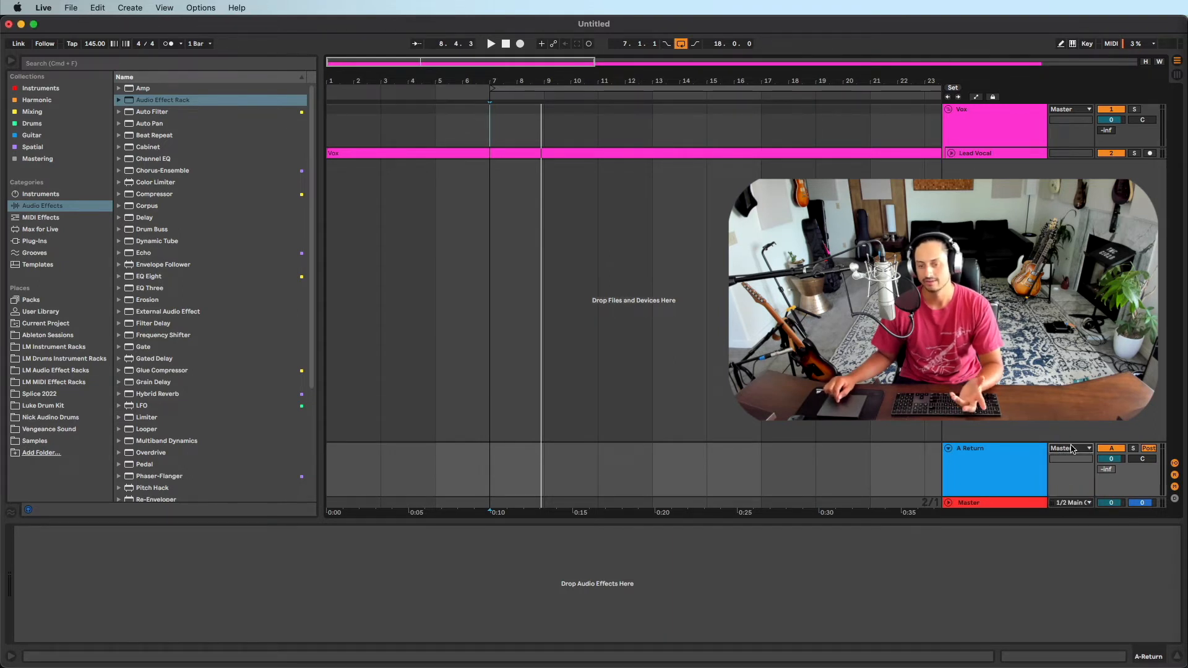
click(994, 129)
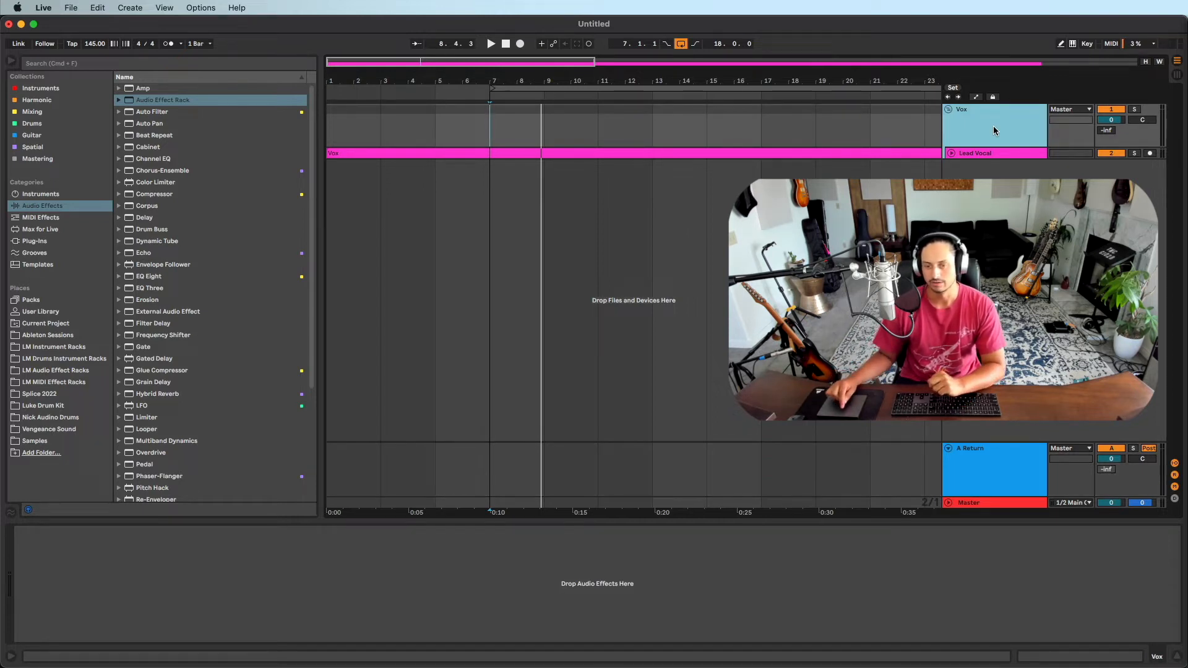
click(1015, 473)
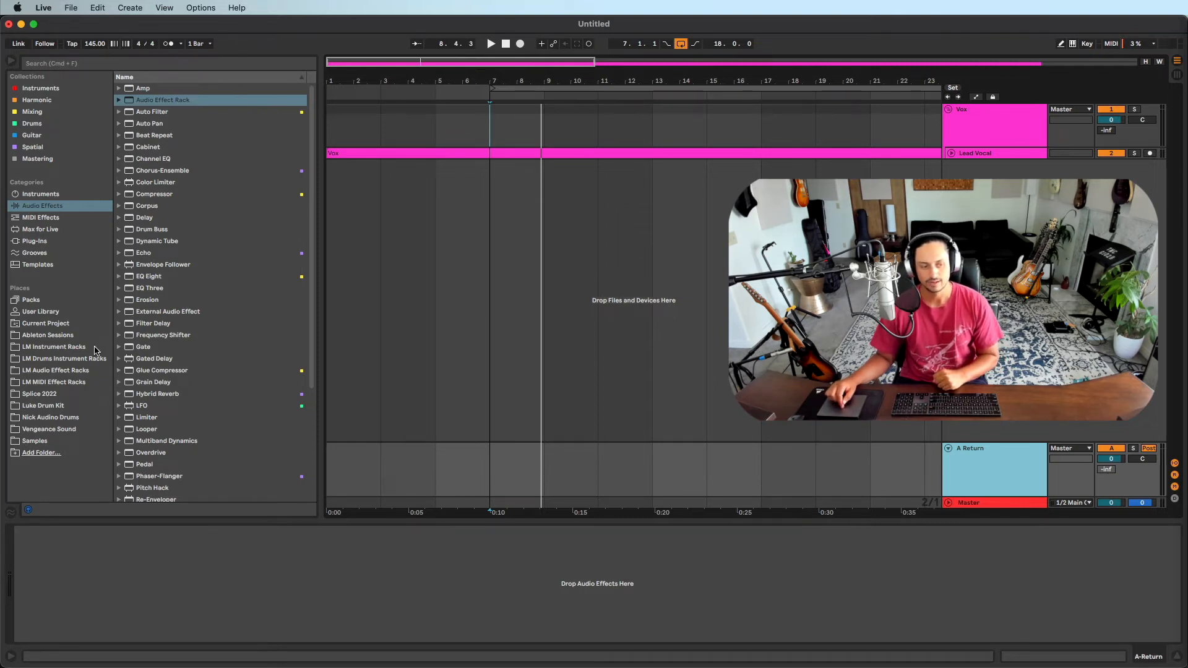
Browse Ableton Sessions to view the individual tracks stored in the 145bpm Live set of the Monday Jun 20 Project, and collapse the folders again.
click(77, 336)
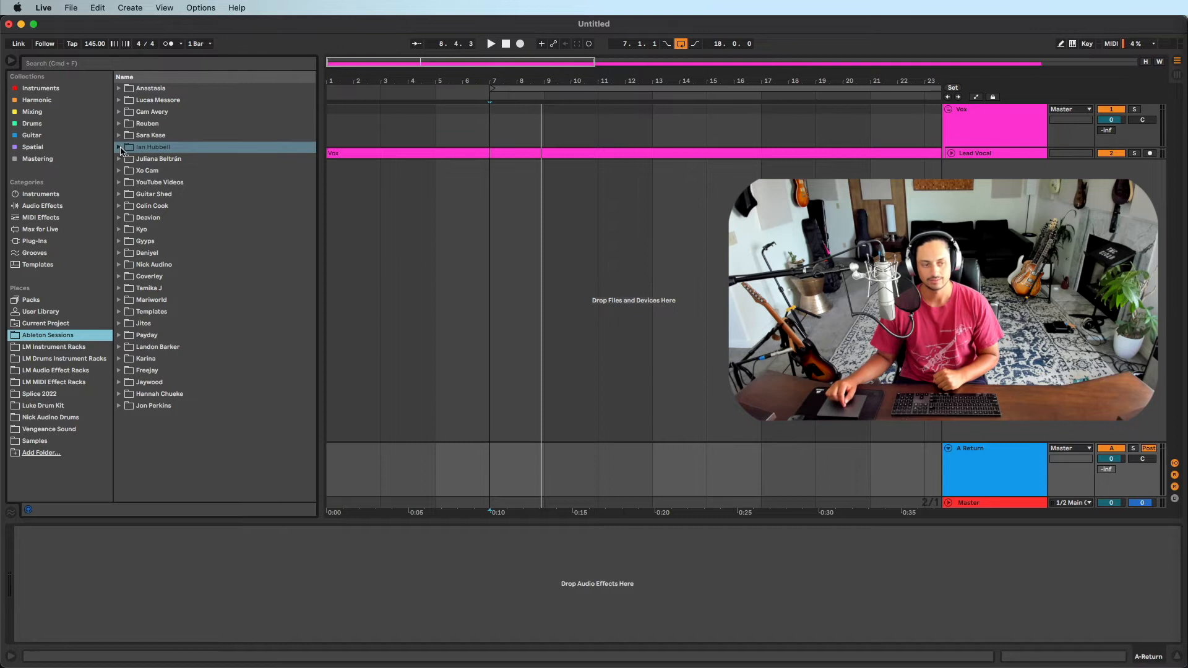
click(120, 148)
click(137, 194)
click(138, 193)
click(142, 254)
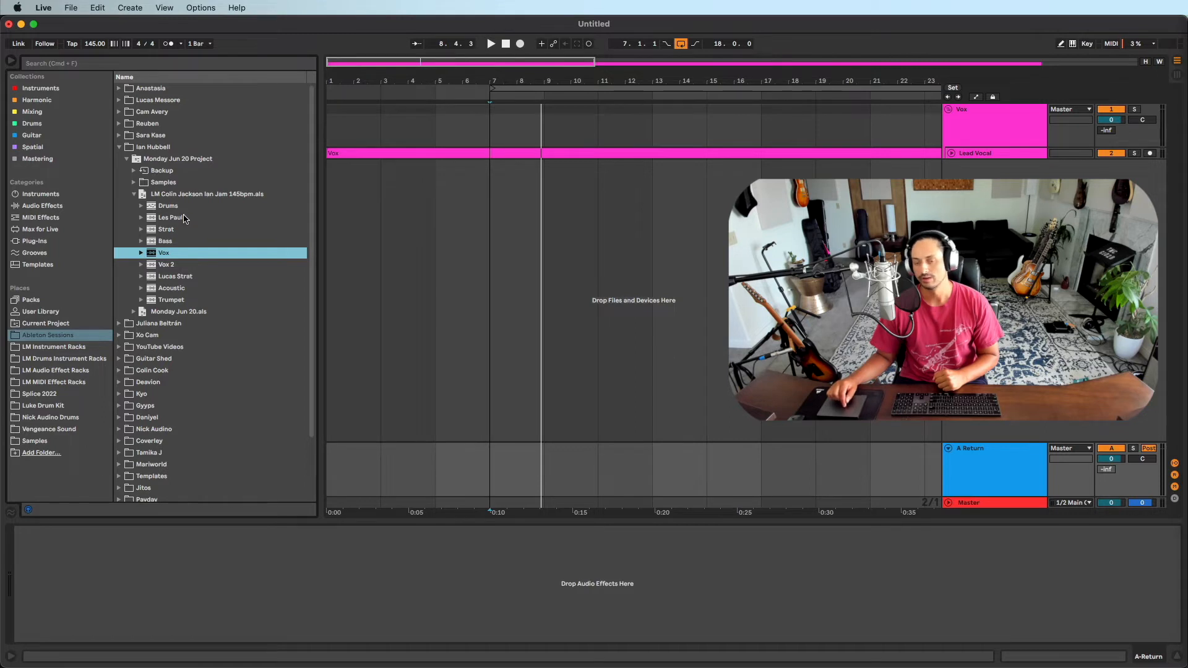
click(134, 194)
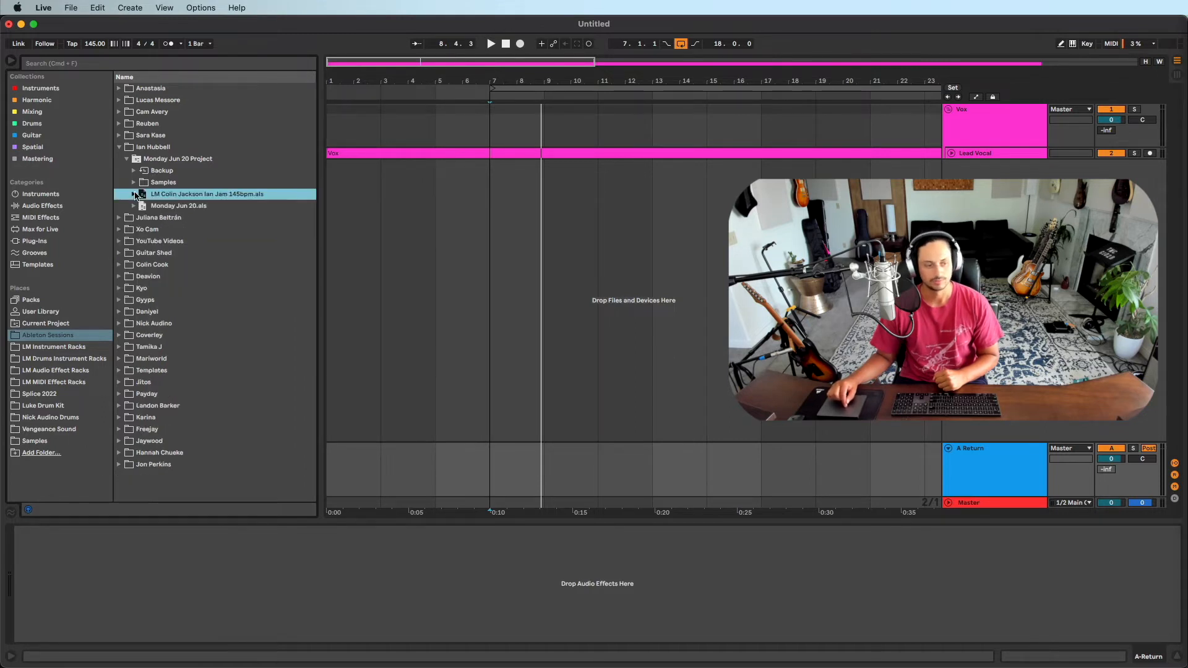
click(120, 147)
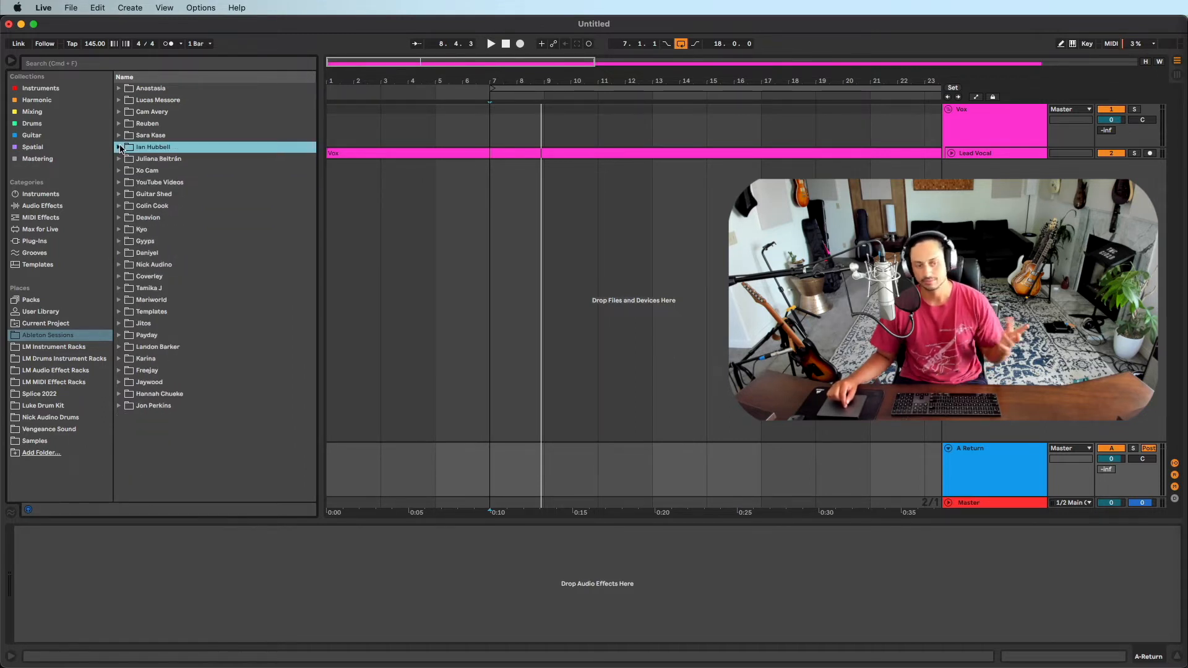
Delete the A Return track.
click(967, 471)
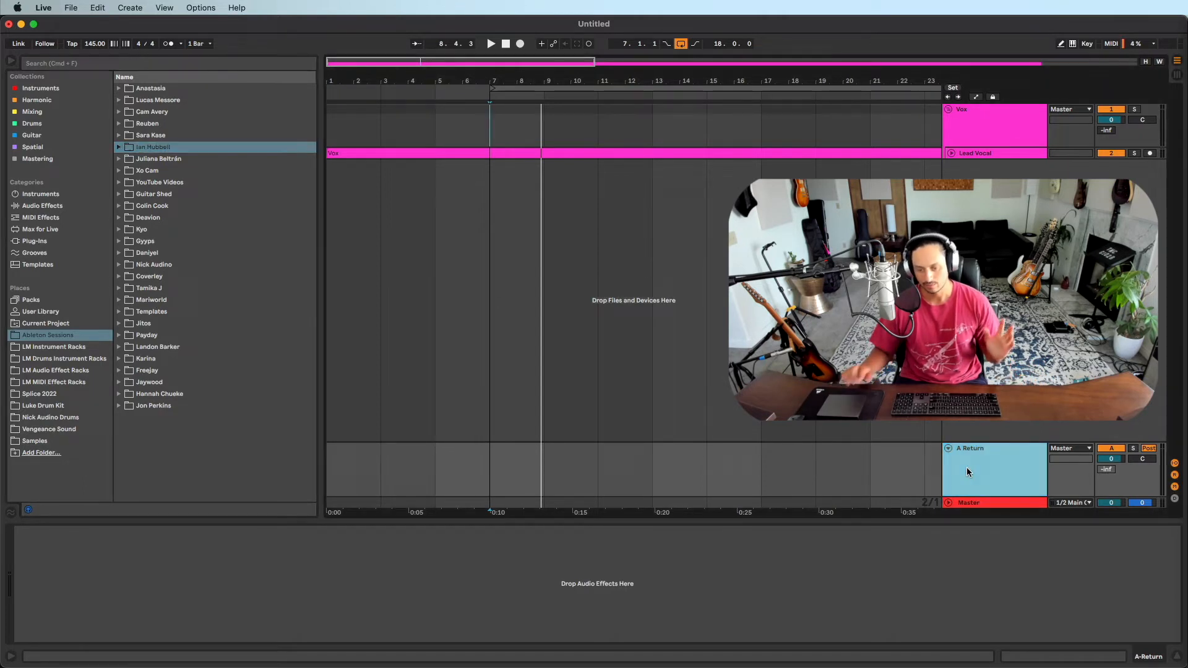
key(Delete)
Add an empty Audio Effect Rack from the Audio Effects category to the Vox group track.
click(992, 114)
click(283, 576)
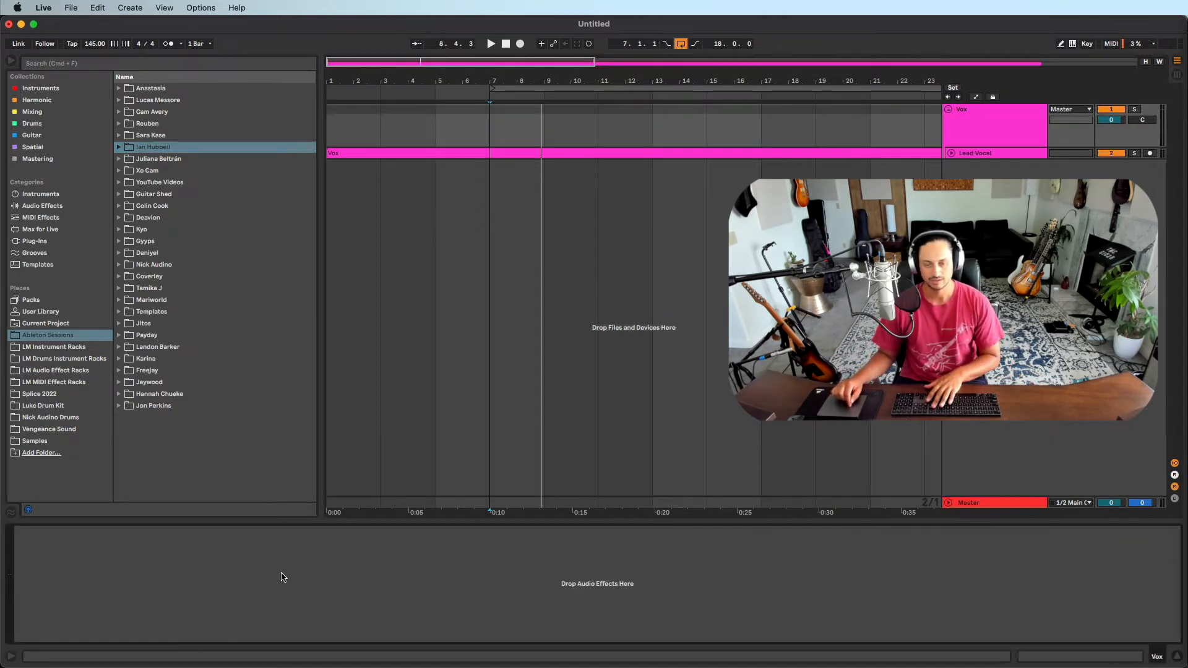
click(52, 207)
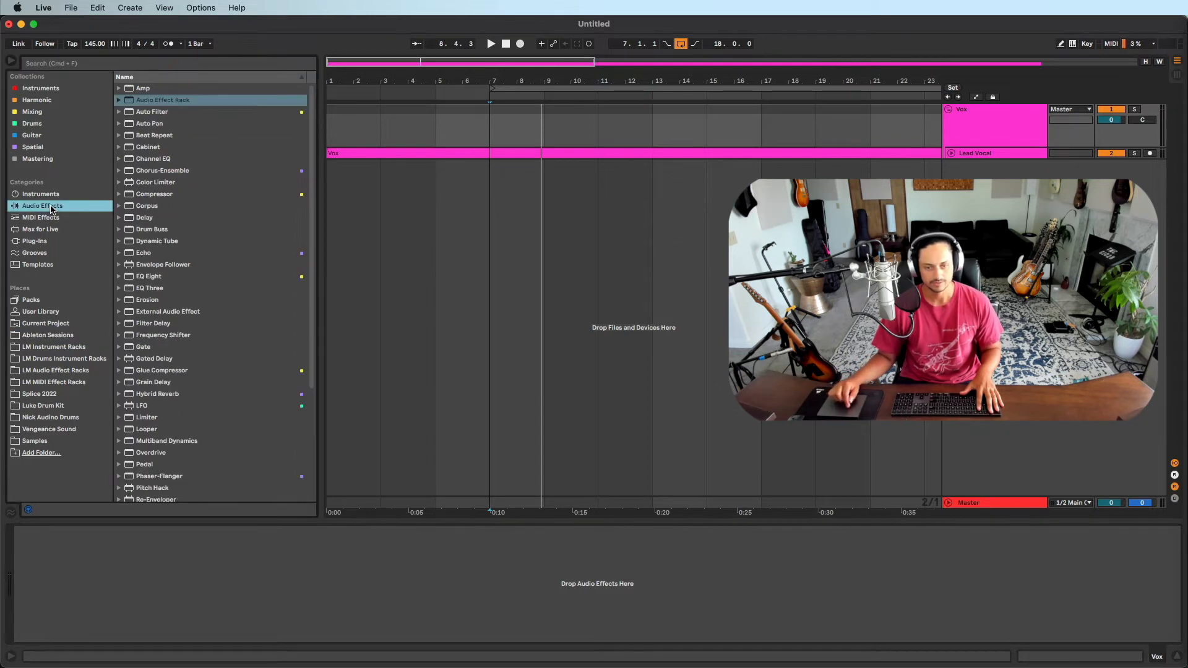
click(1007, 124)
click(950, 154)
click(950, 153)
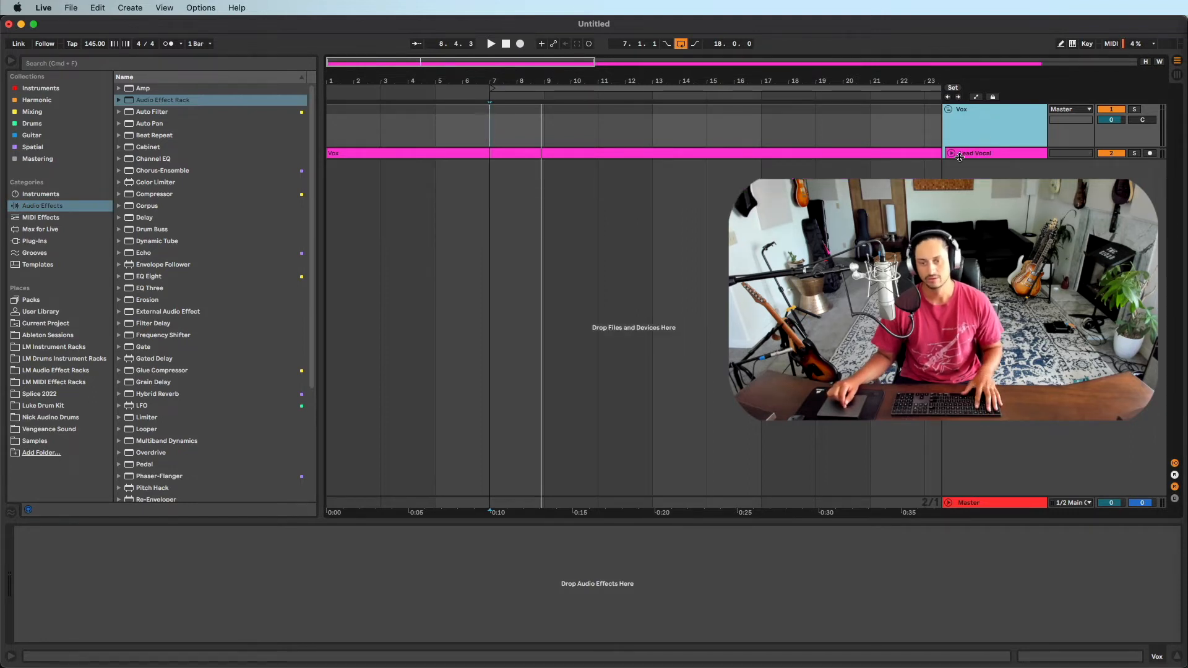
key(super+r)
key(Escape)
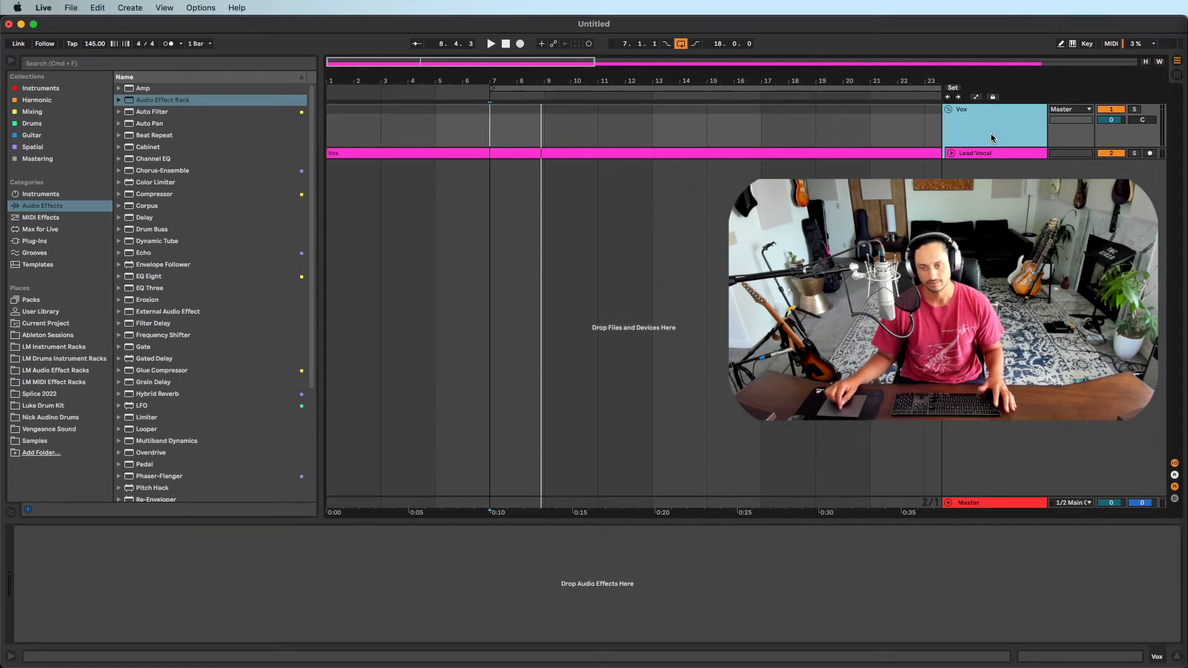
click(253, 556)
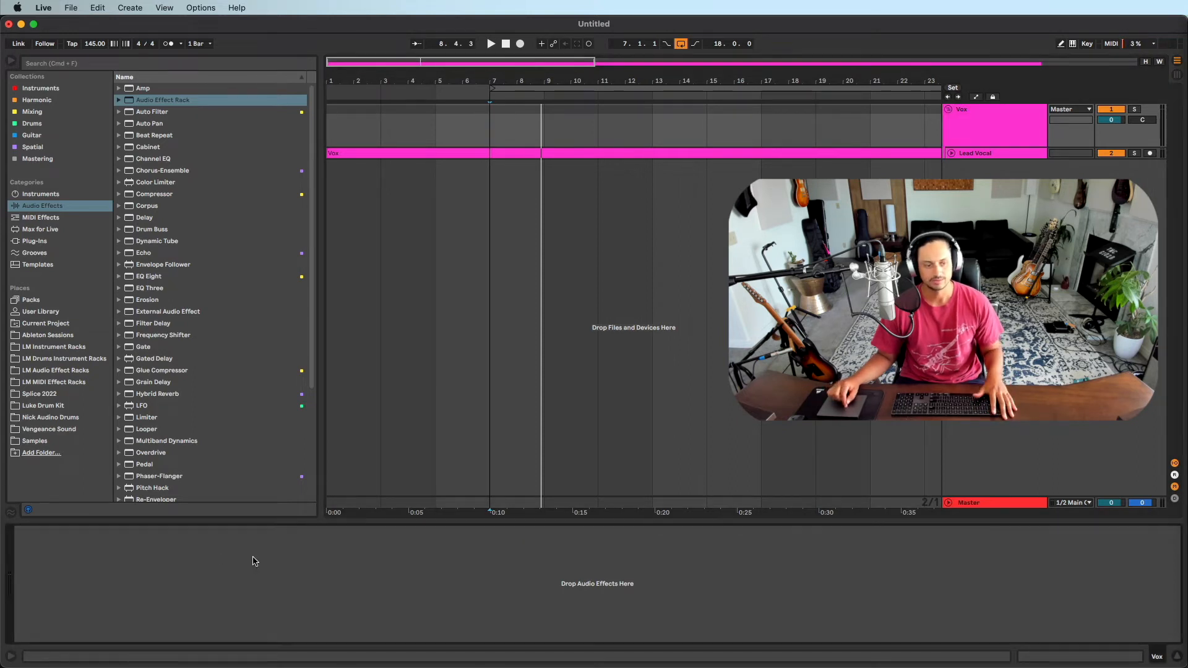
double_click(196, 104)
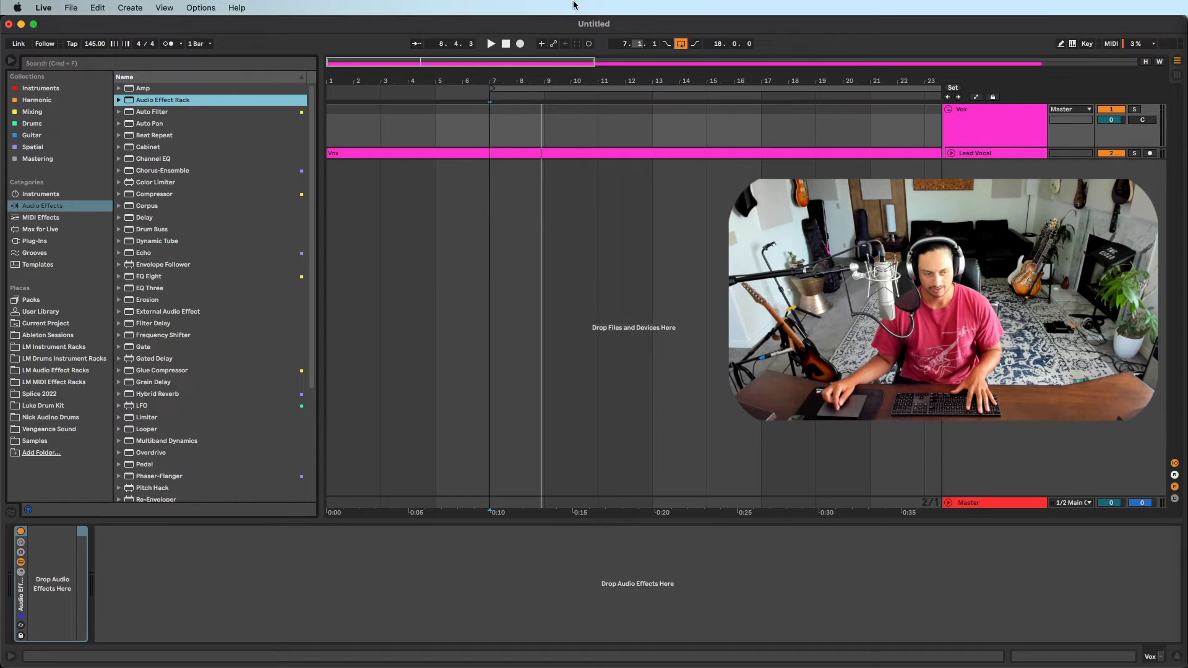
Find Echo among the audio effects and place it inside the Vox group's Audio Effect Rack.
click(19, 594)
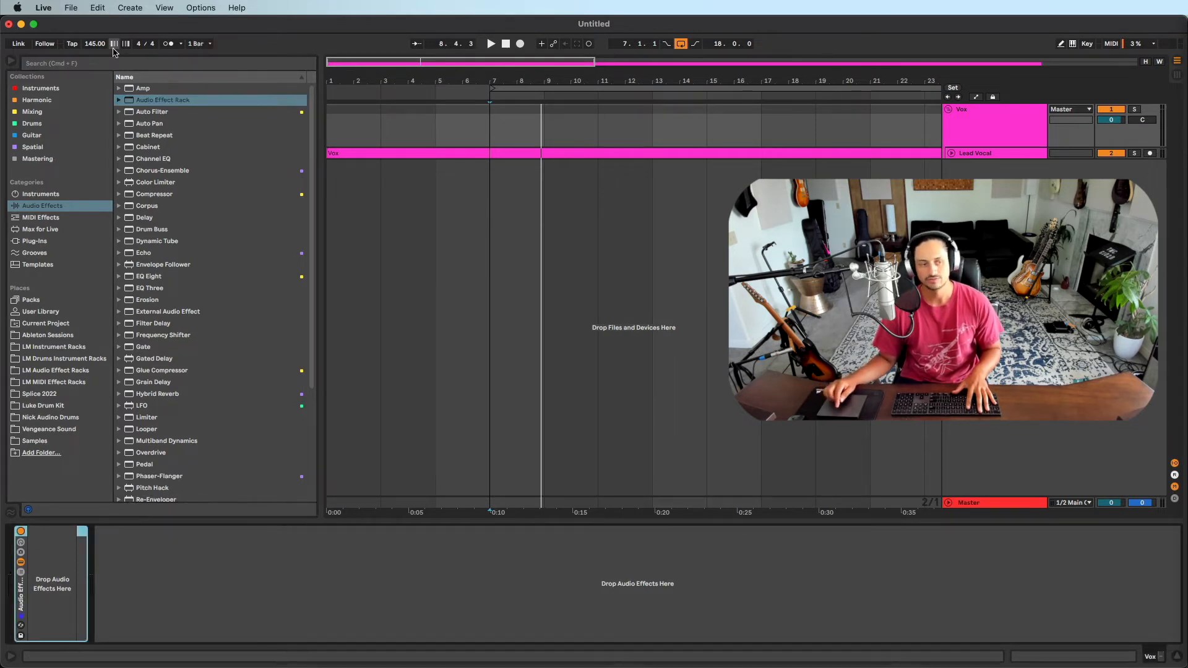
click(57, 206)
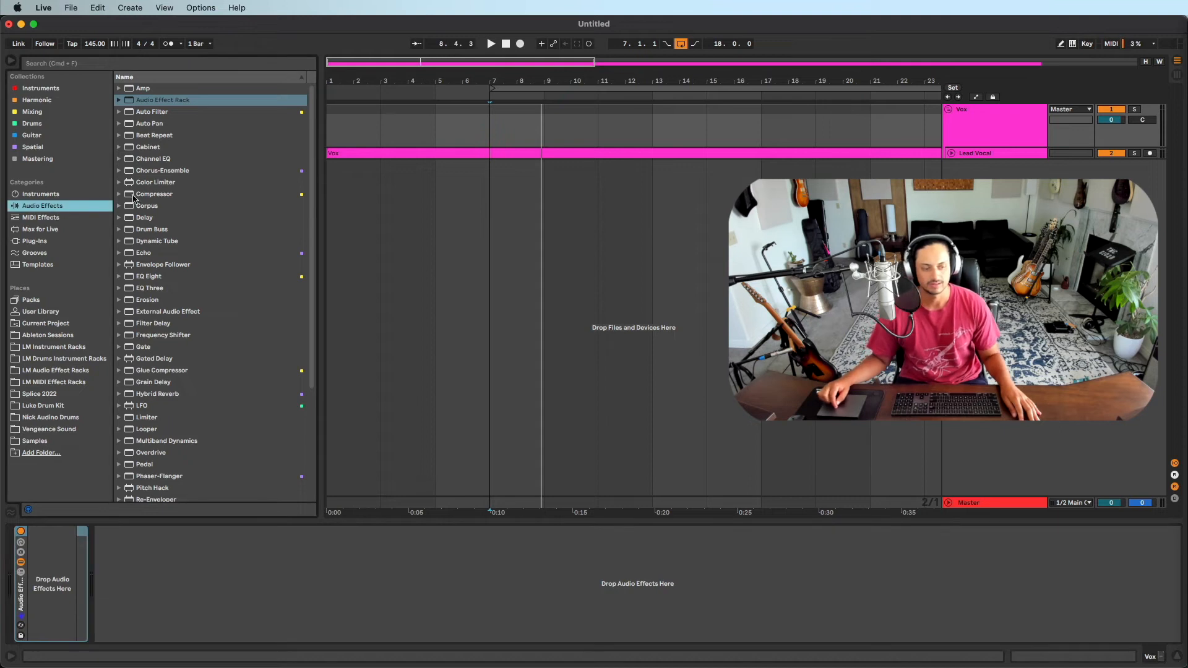
scroll(202, 197, down, 5)
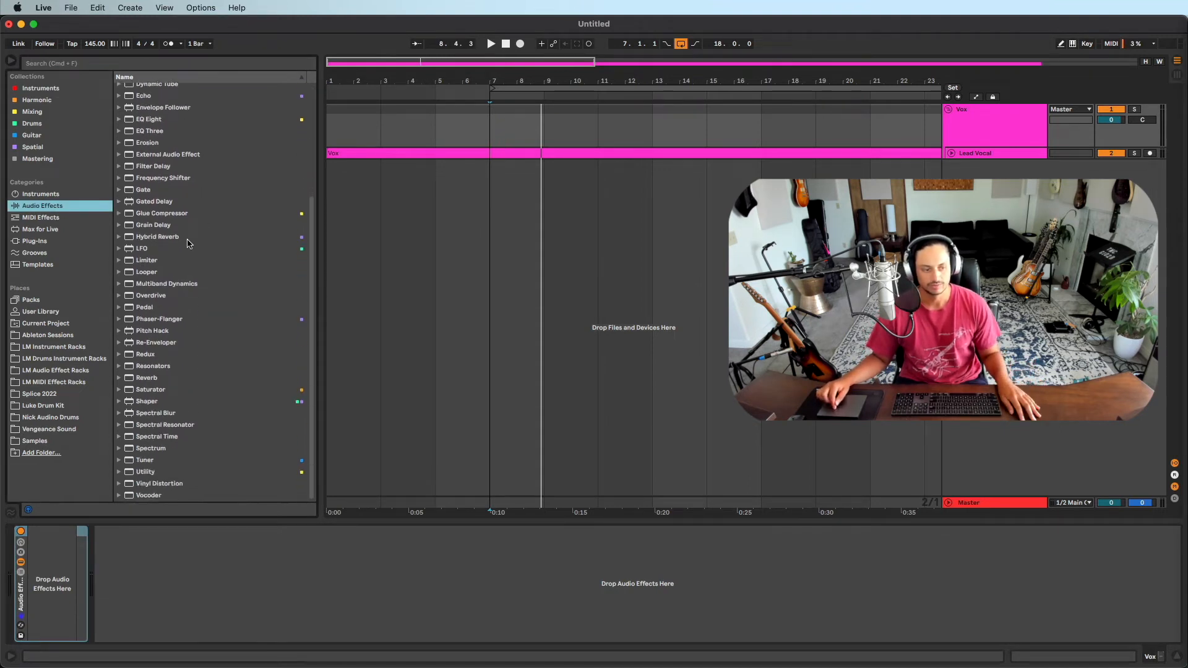
scroll(189, 244, up, 4)
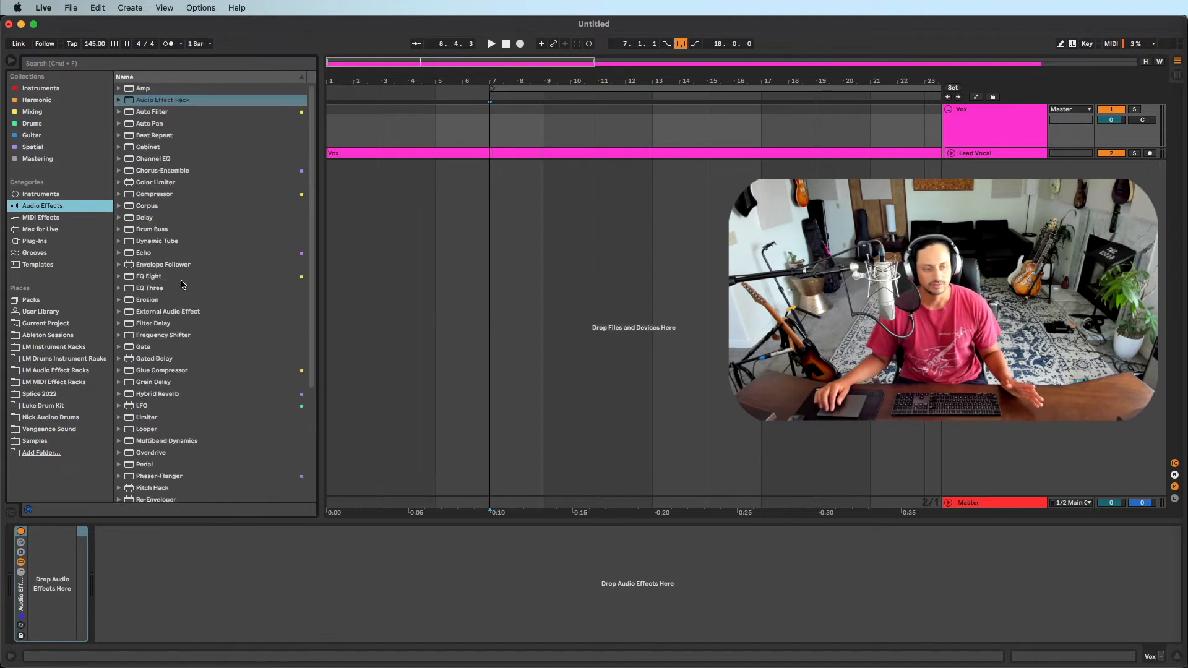
scroll(189, 245, up, 2)
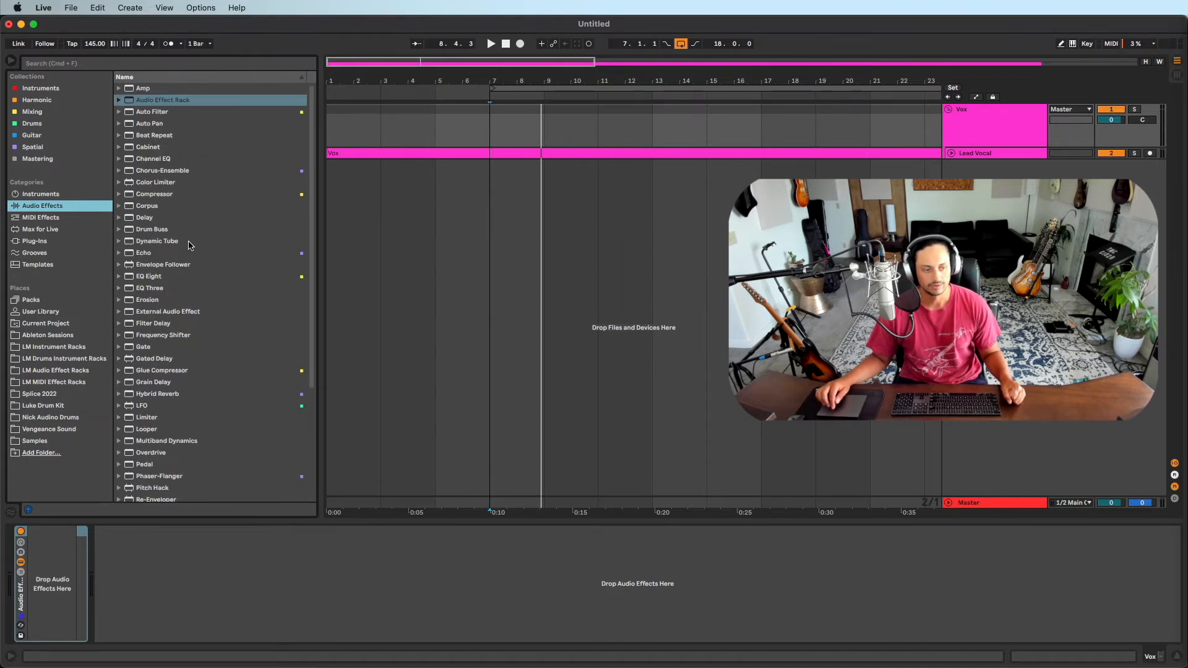
click(198, 196)
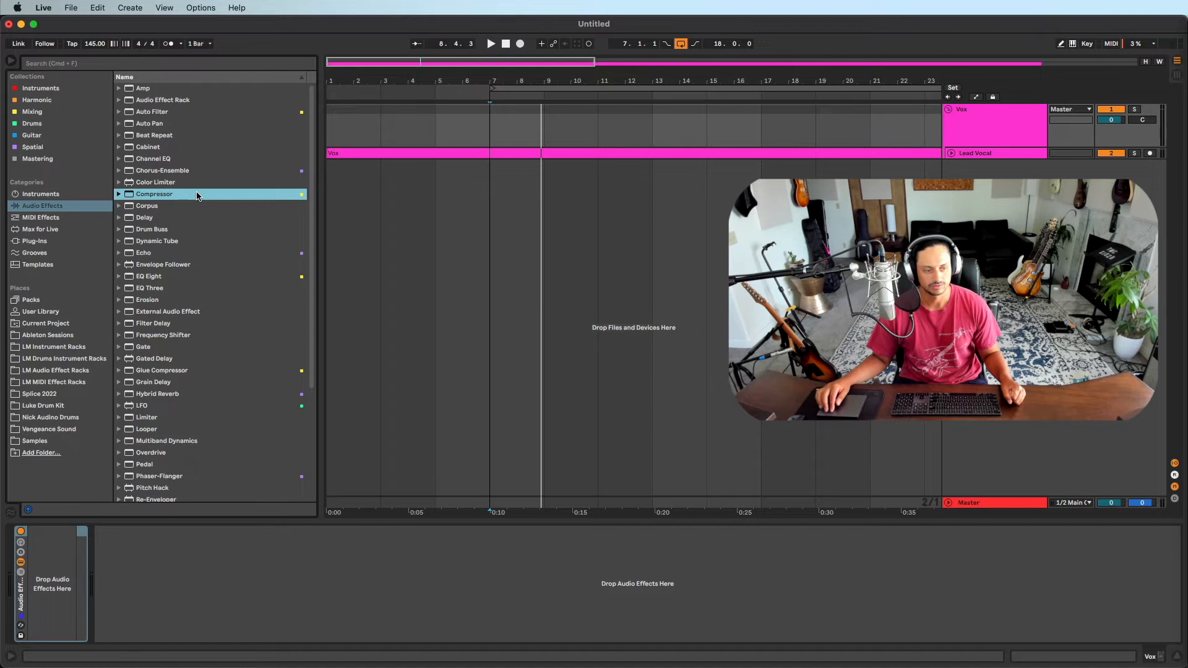
click(165, 219)
scroll(172, 226, down, 3)
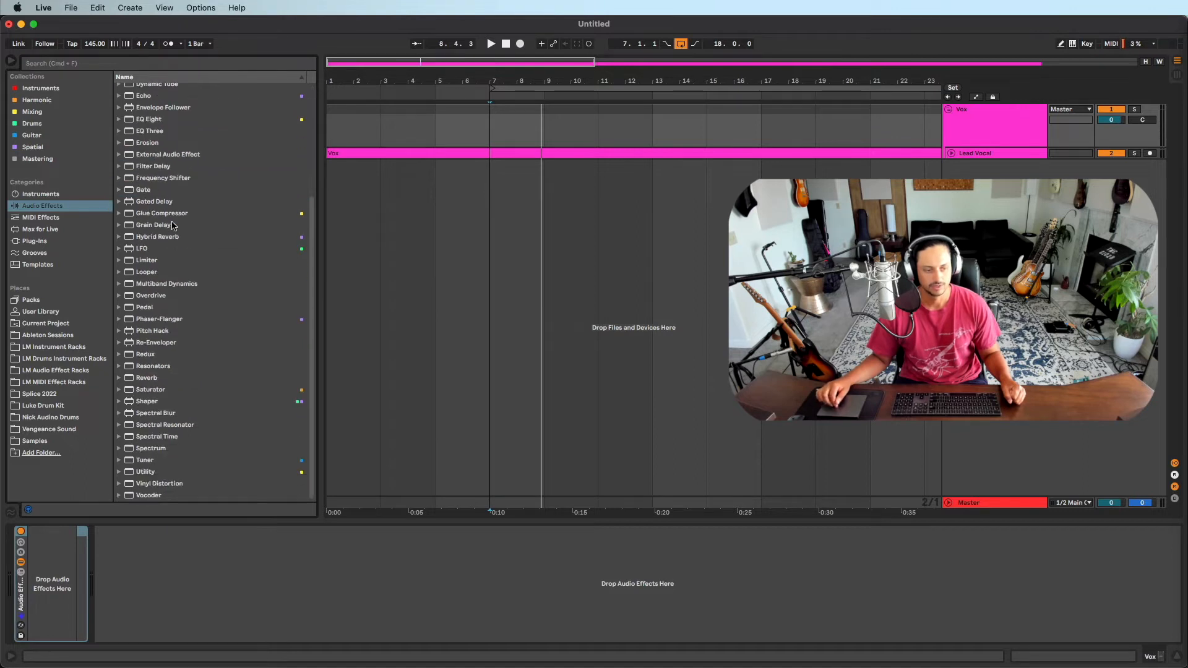
click(156, 154)
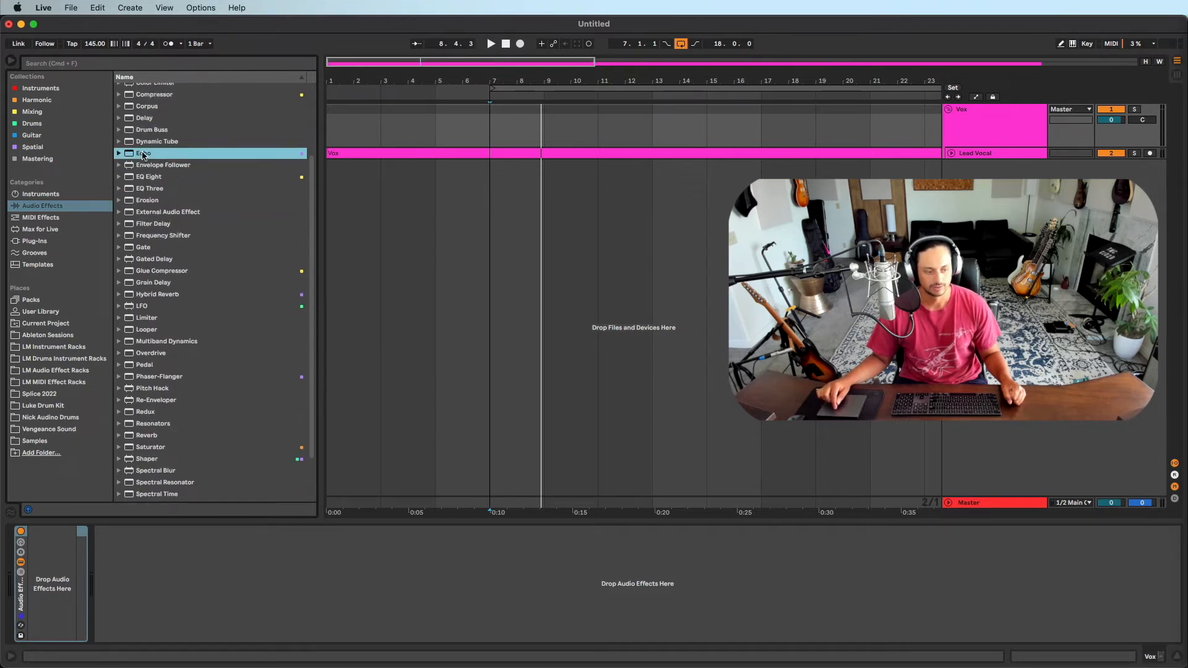
drag(143, 155, 64, 555)
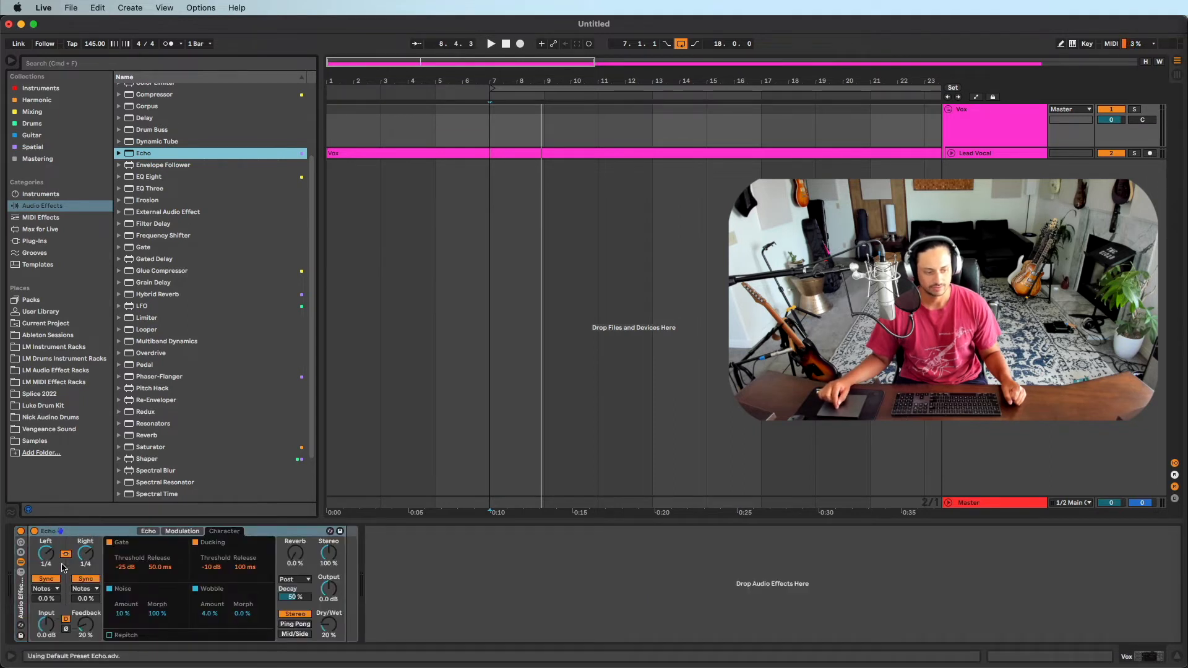
click(21, 590)
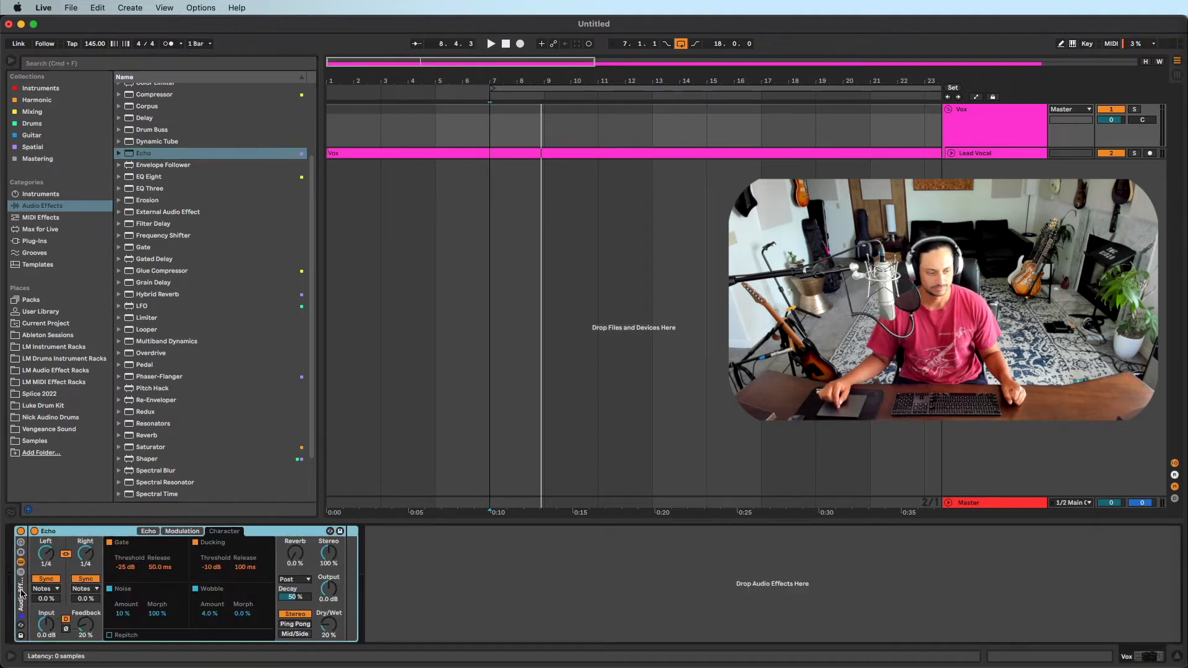
Show the Audio Effect Rack's macro controls and its chain list alongside the Echo device.
click(22, 544)
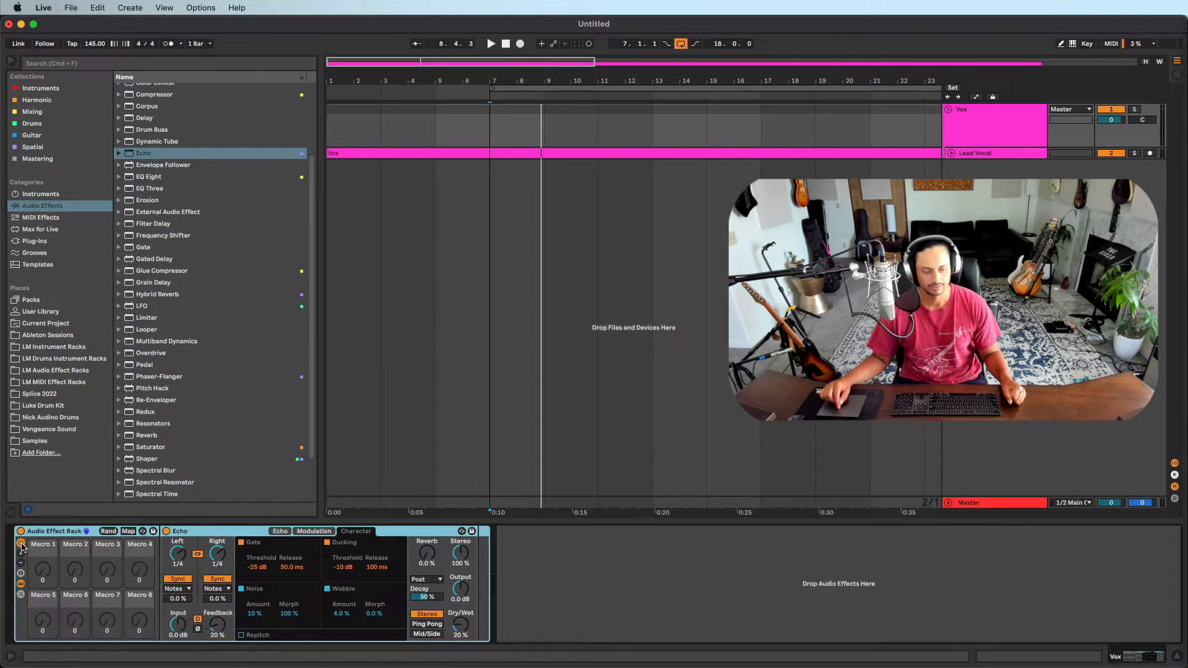
click(21, 583)
click(21, 584)
click(21, 584)
click(21, 584)
click(21, 594)
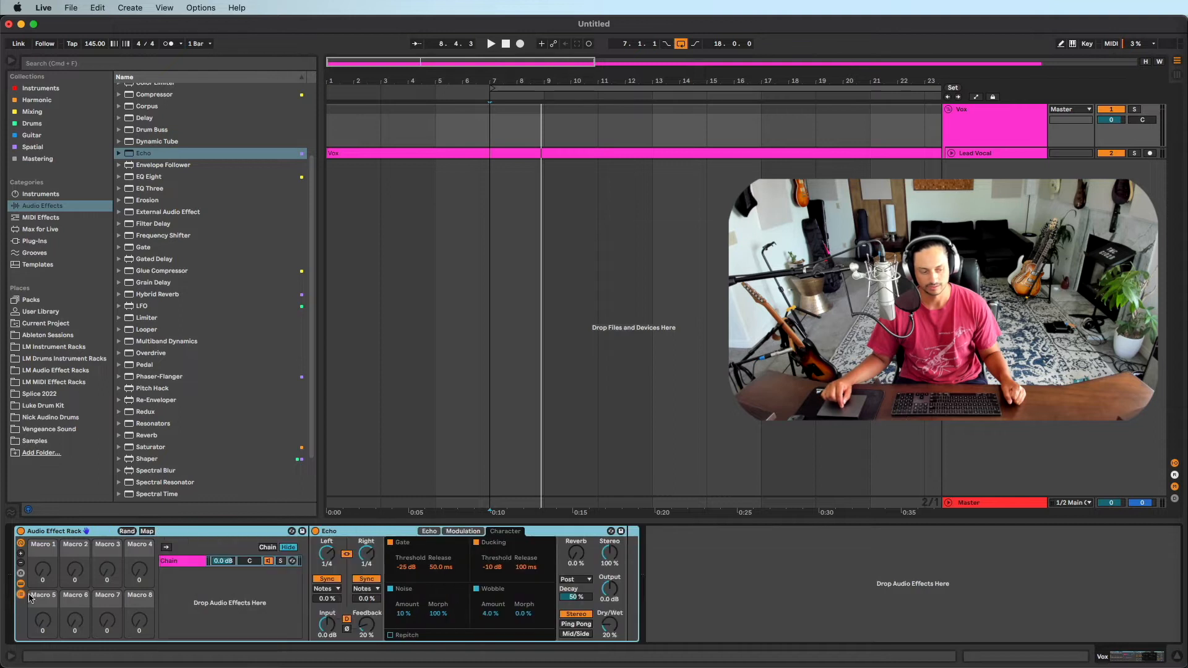
Create a second, empty chain in the rack, place it above the chain holding Echo, and compare the contents of both.
right_click(239, 586)
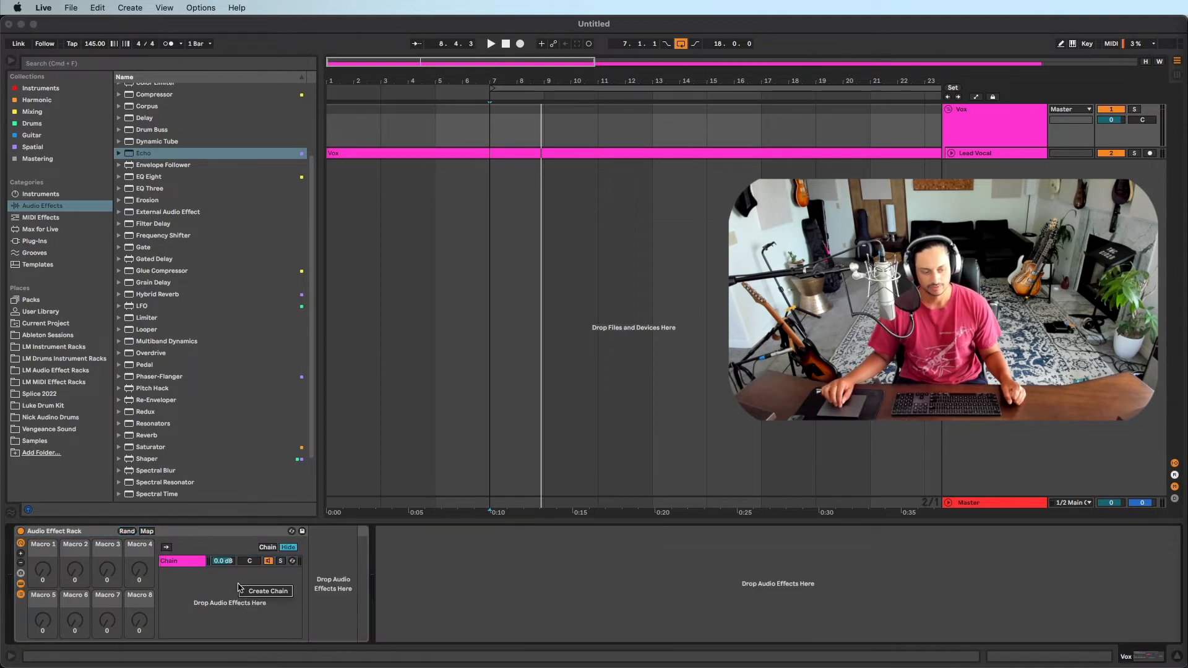
click(263, 591)
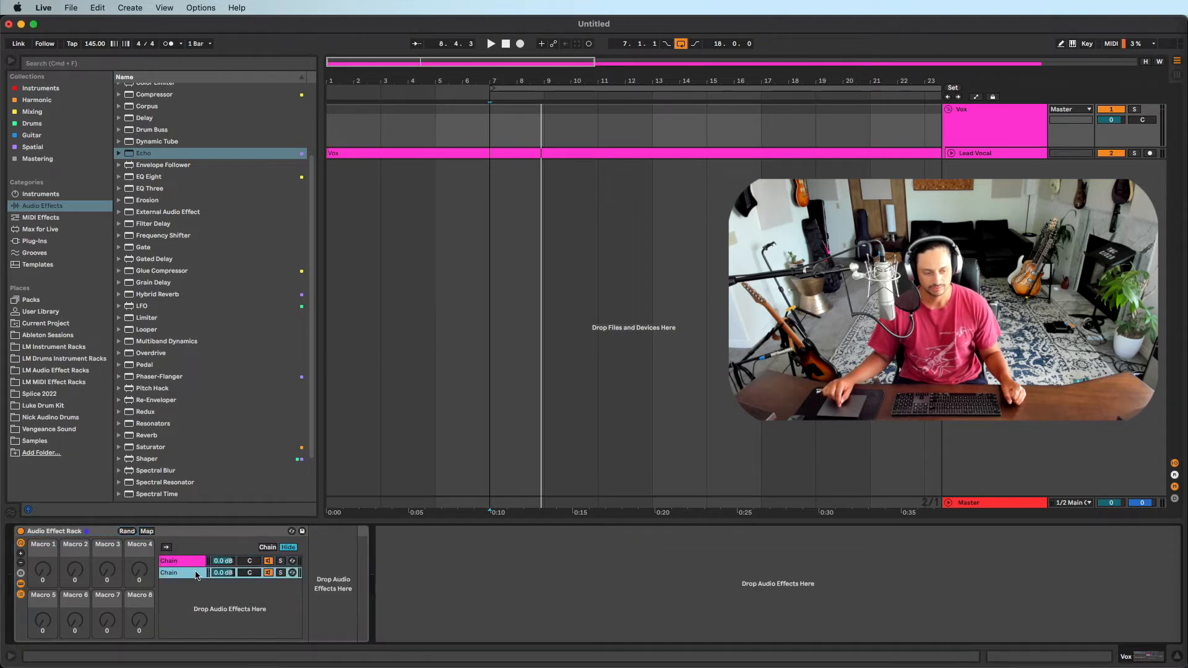
click(180, 561)
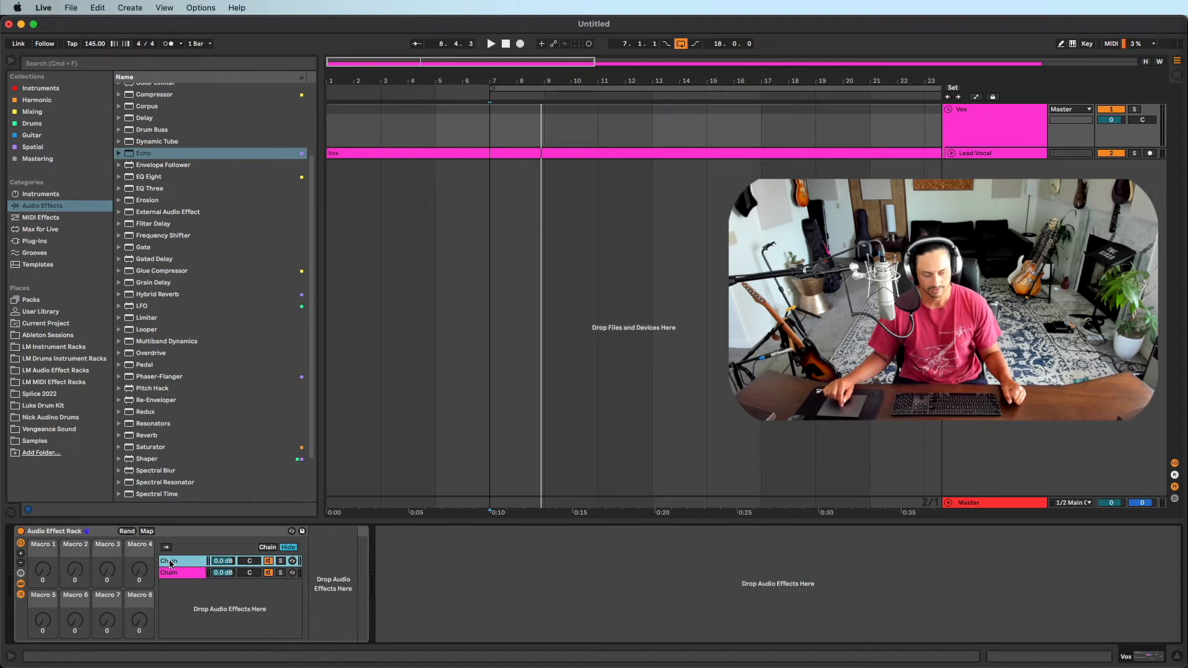
click(182, 577)
click(184, 564)
click(187, 577)
click(189, 563)
click(190, 579)
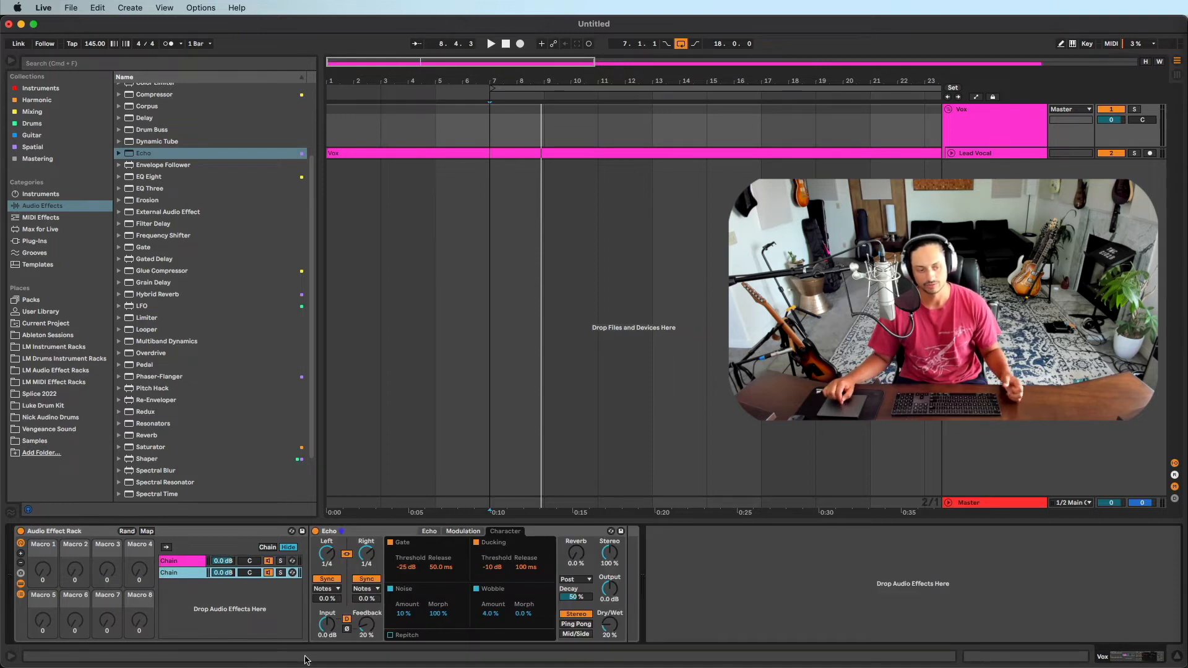
Rename the empty first chain of the rack as Dry.
click(176, 562)
key(super+r)
text(Dry)
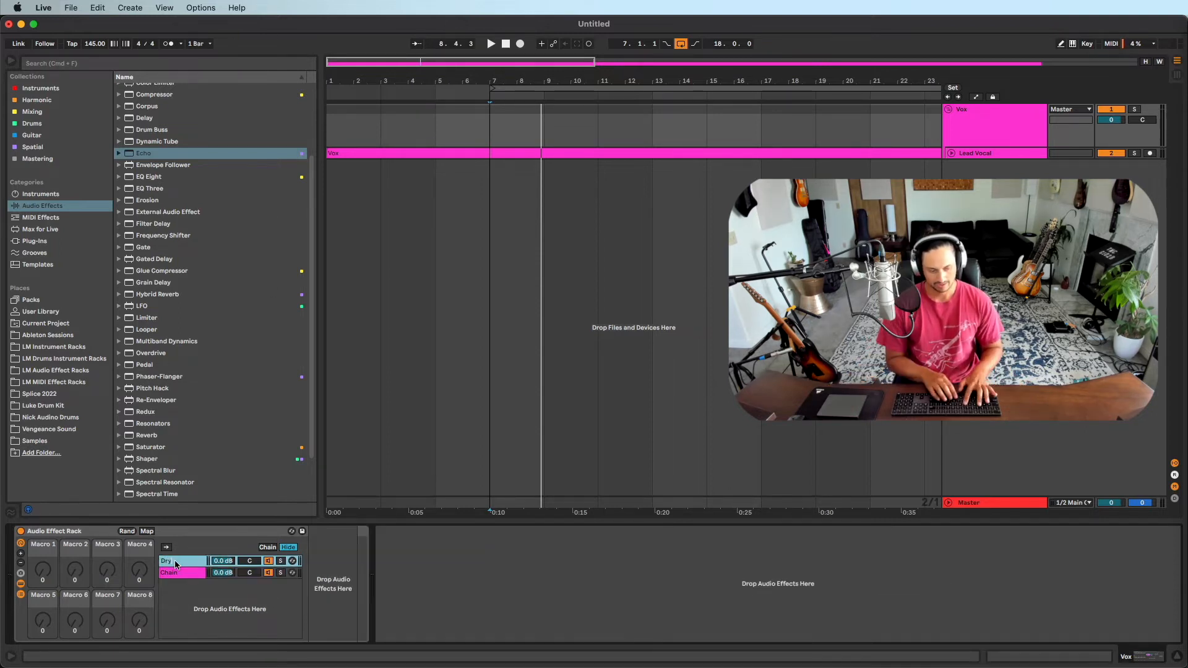
key(shift+BackSpace)
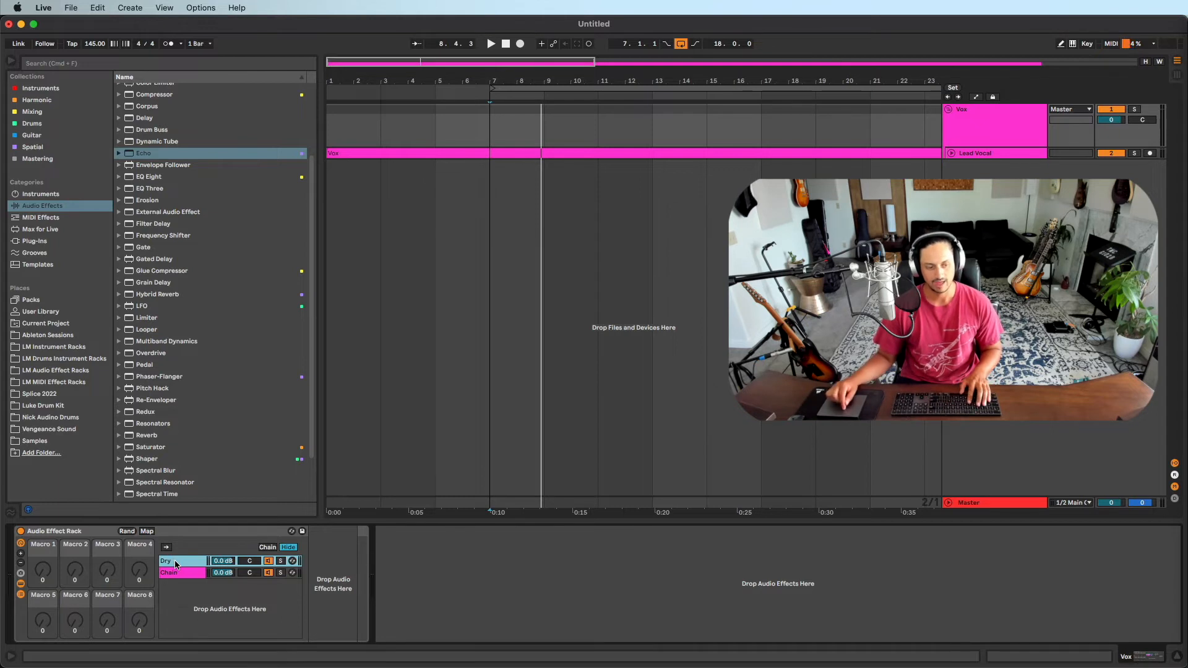
Rename the chain that contains Echo as Delay.
click(178, 575)
key(super+r)
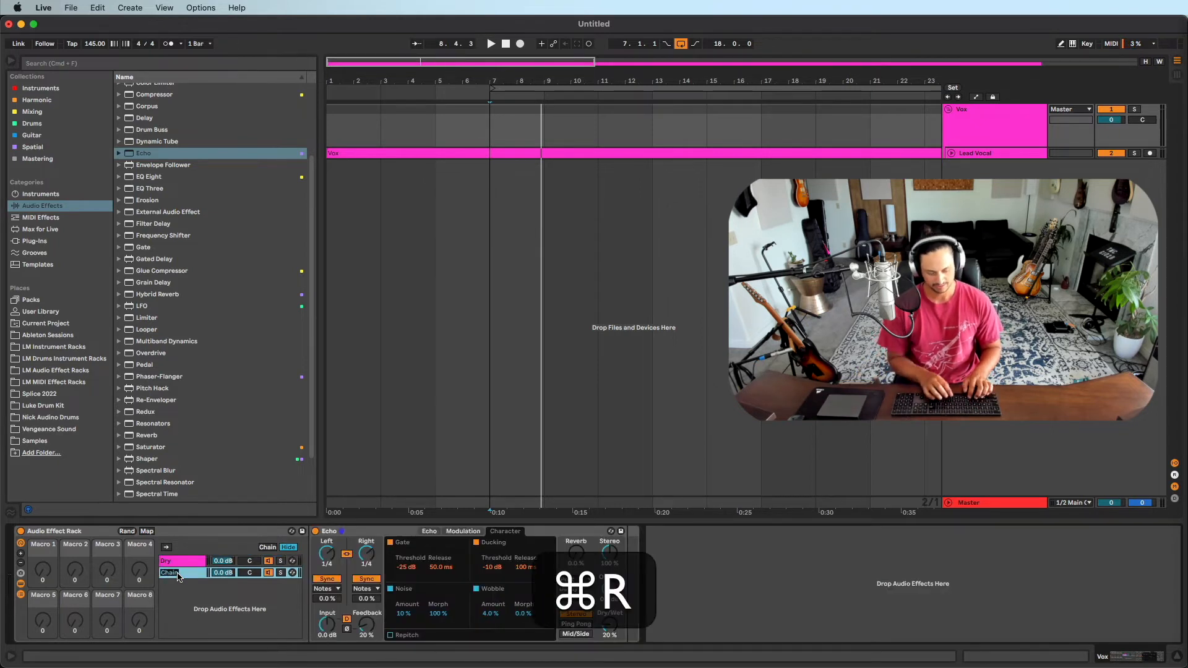
text(Z)
key(BackSpace)
text(D)
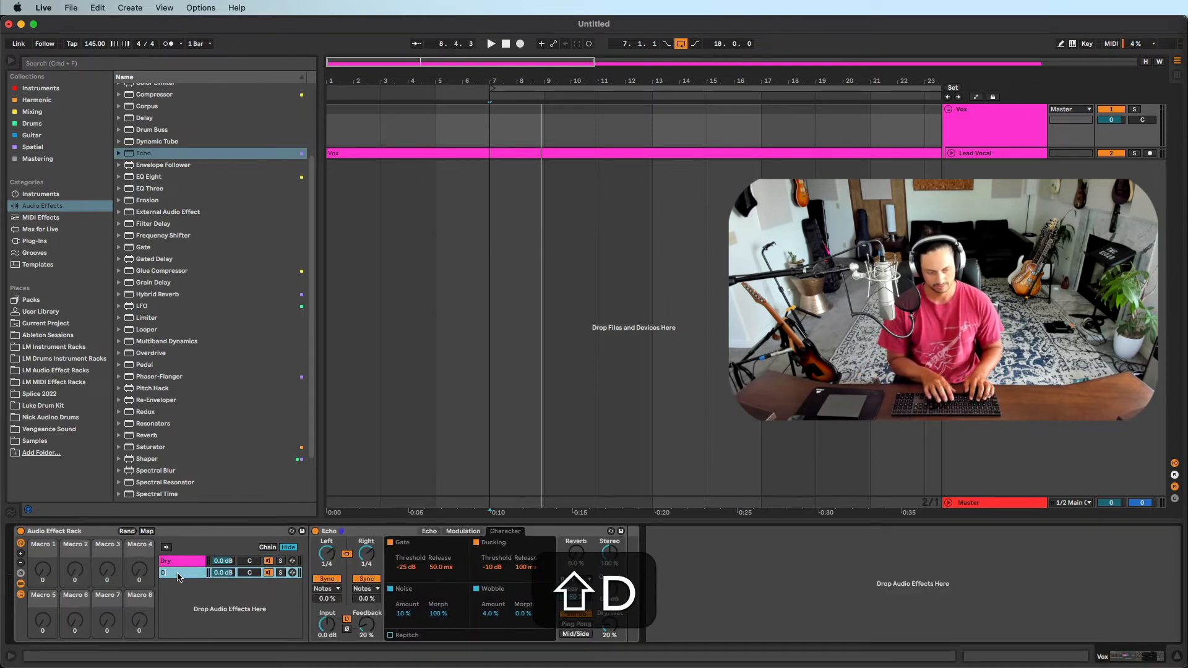
text(elay)
key(Return)
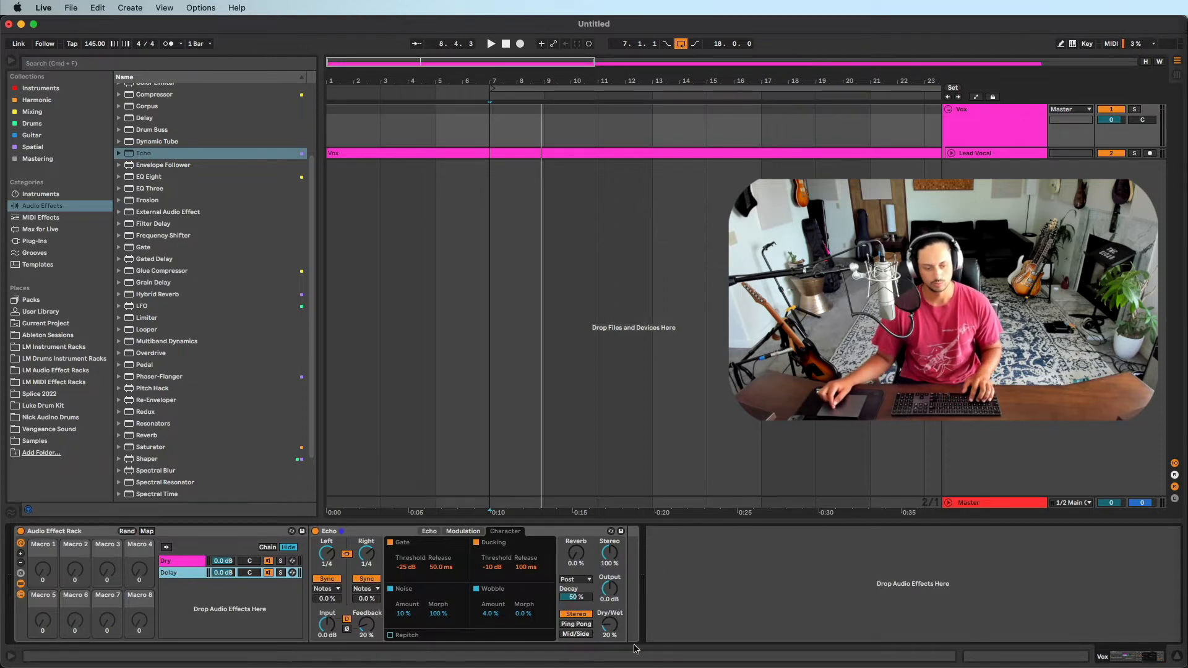
Set Echo's Dry/Wet to 100 % and compare the Dry chain with the Delay chain.
click(610, 627)
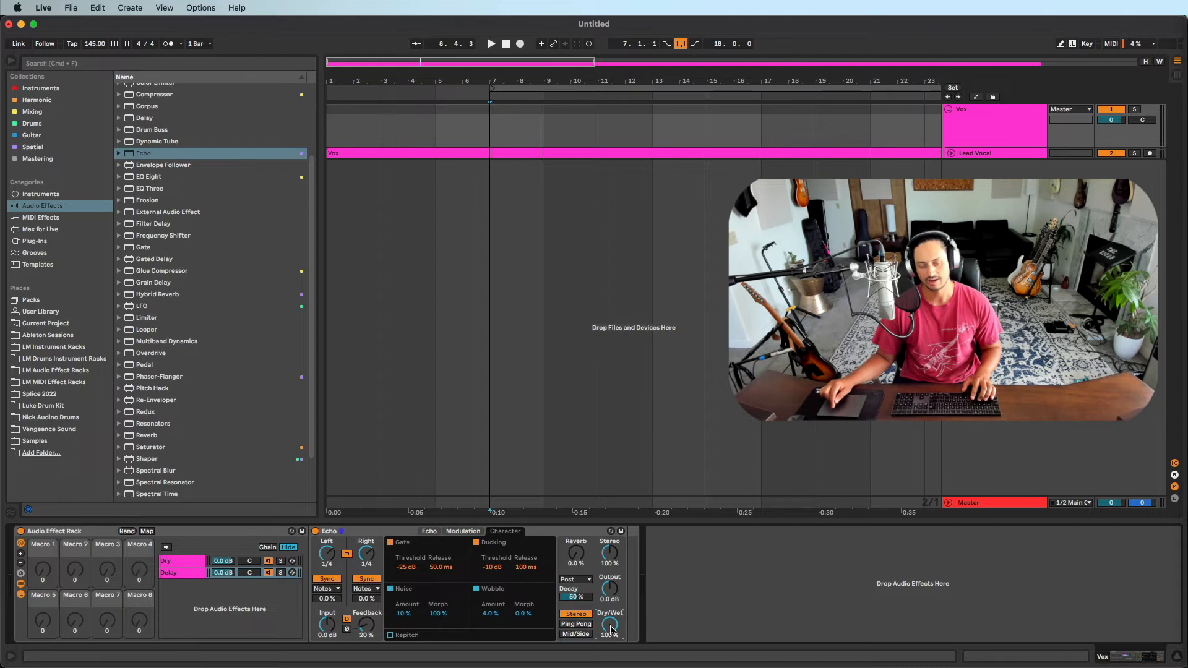
click(168, 565)
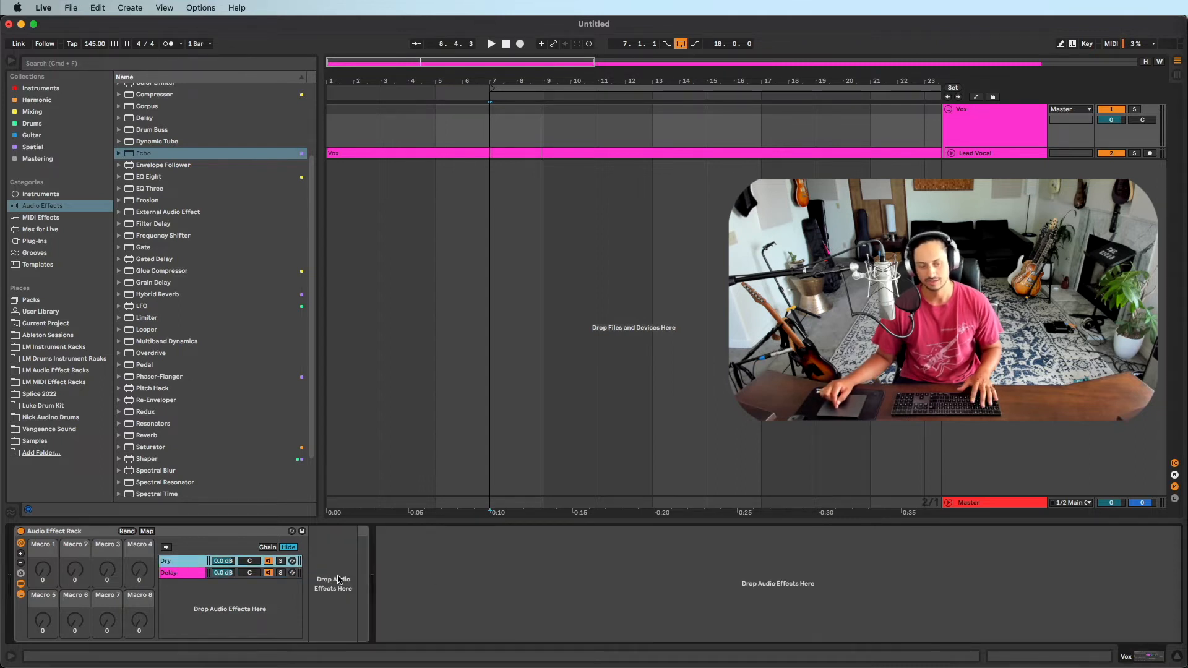
click(177, 574)
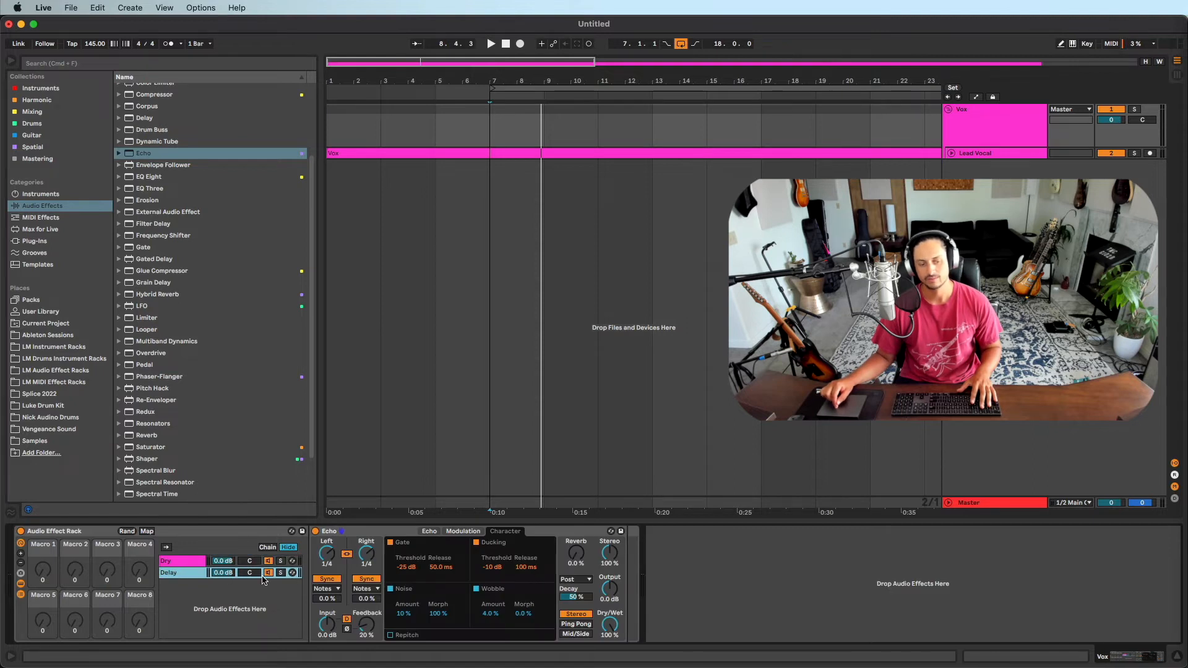
click(614, 625)
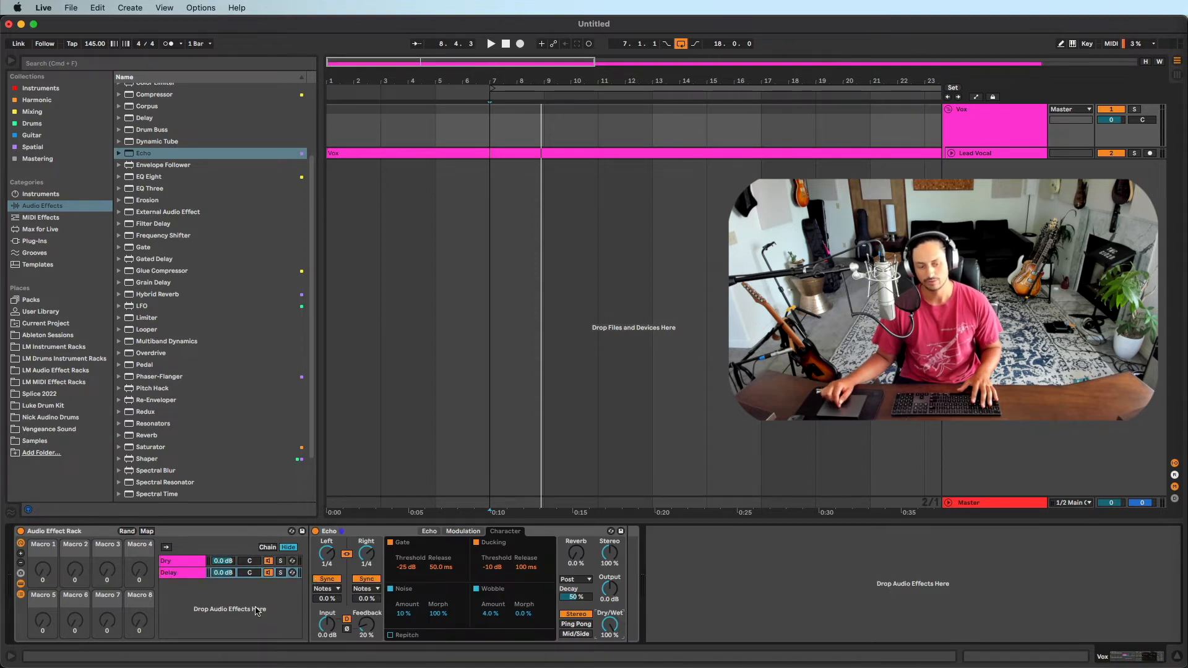
Lower the Delay chain's volume to -inf dB, try out a slightly raised level, and return it to -inf dB.
drag(223, 574, 223, 640)
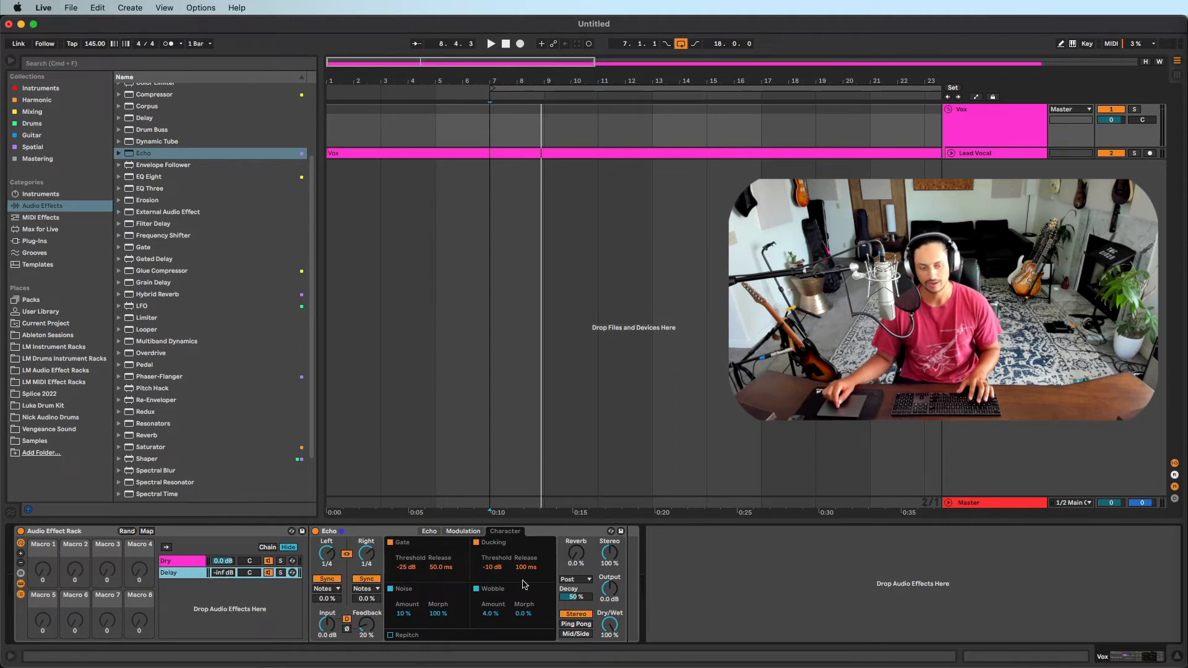
drag(223, 572, 223, 566)
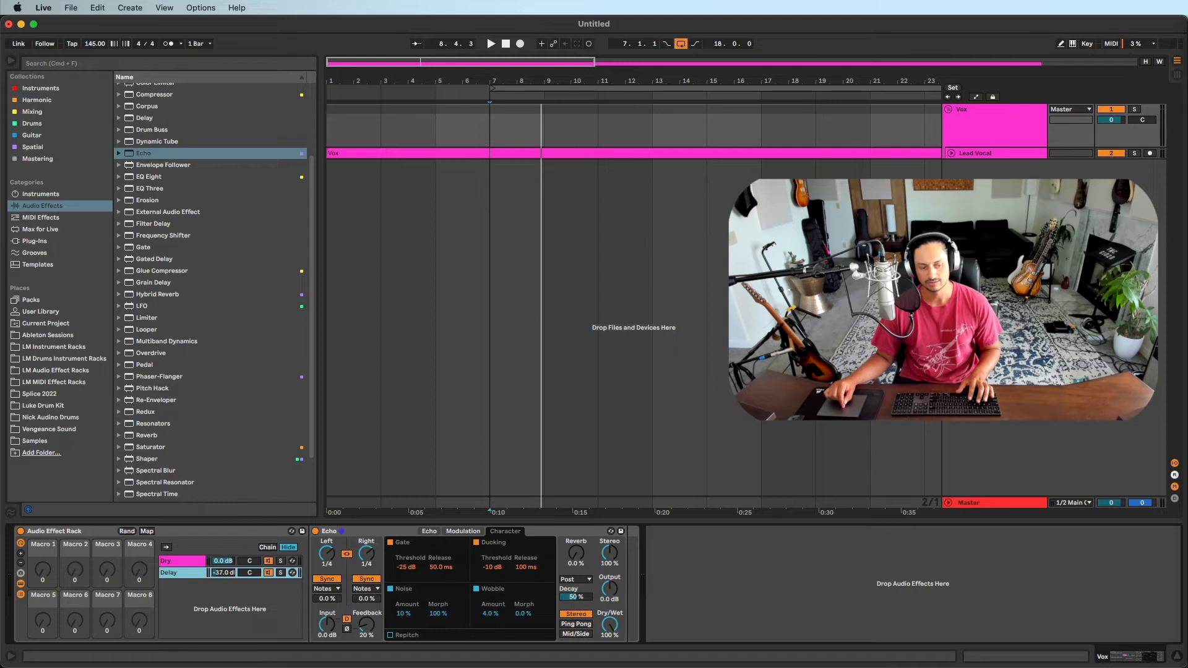
click(185, 561)
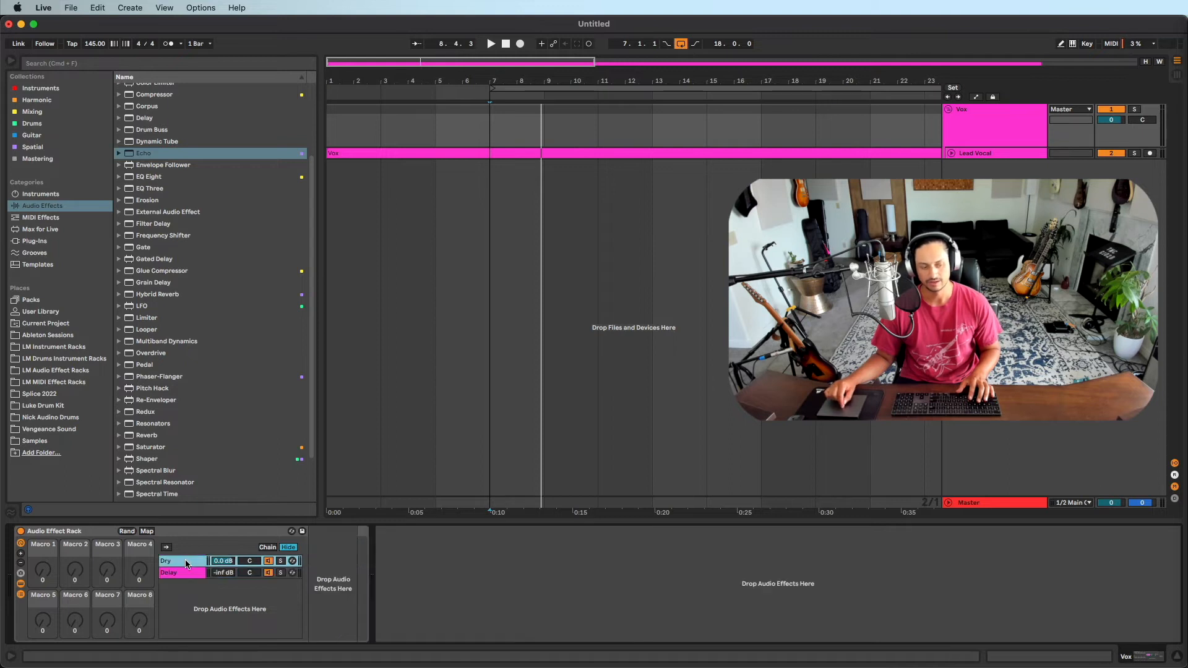
click(184, 574)
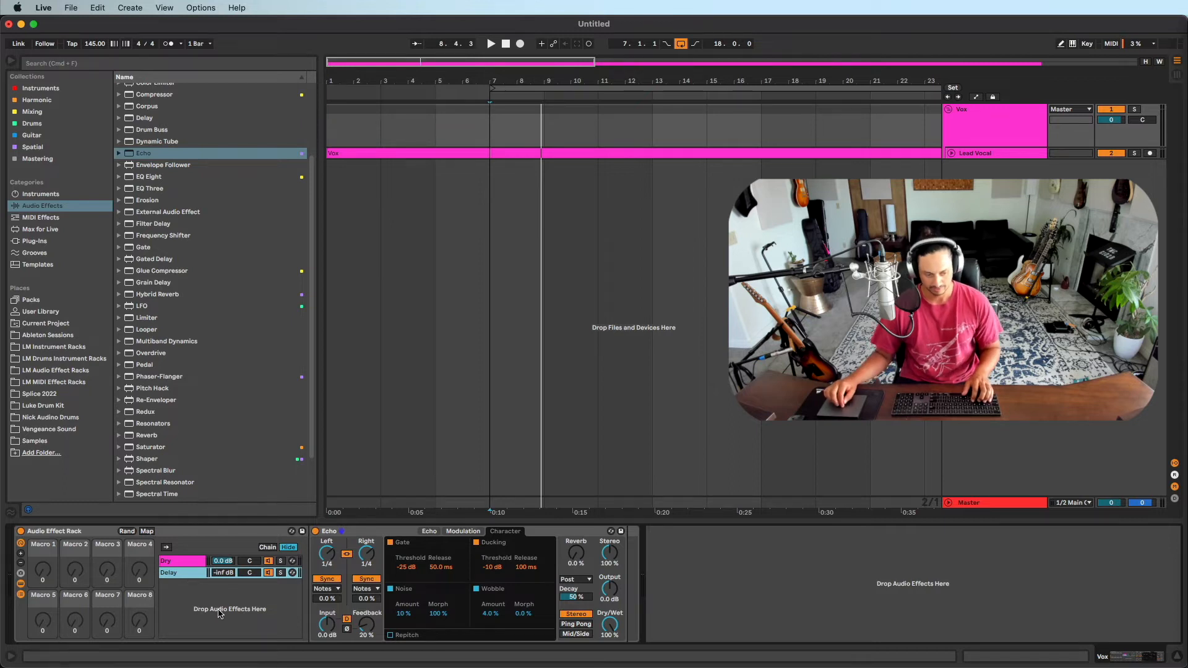
Create two more empty chains below the Delay chain in the rack.
right_click(218, 604)
click(229, 615)
right_click(229, 616)
click(242, 622)
click(189, 573)
Rename the two new chains below Delay as Reverb and Chorus.
click(183, 585)
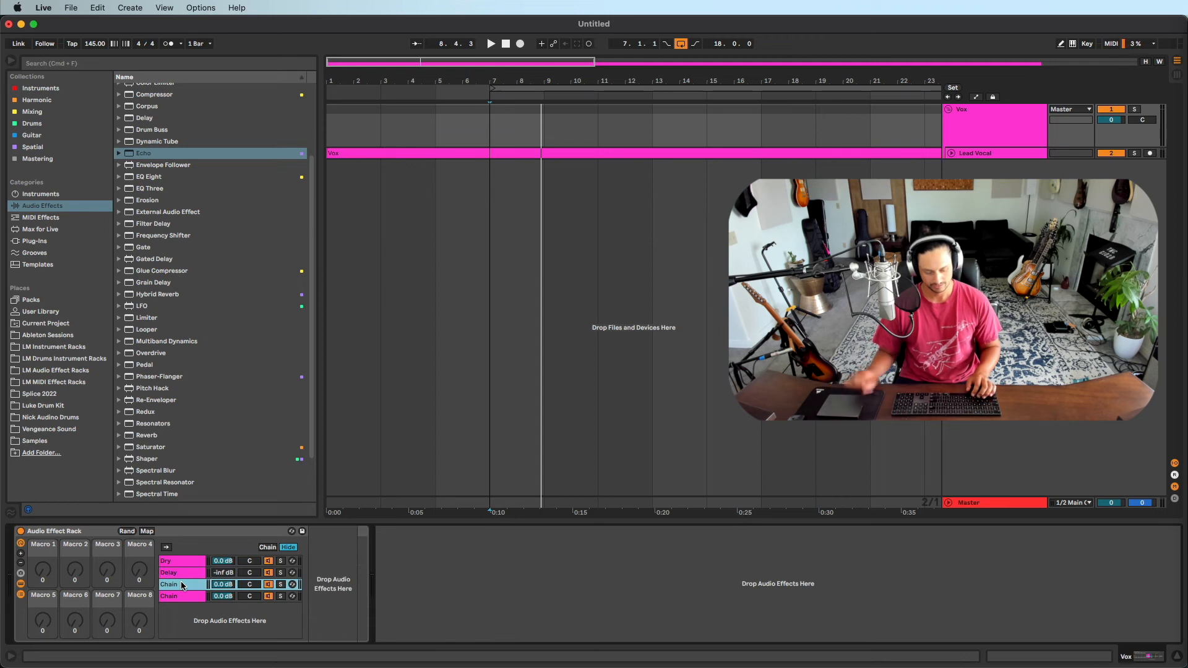
key(cmd+r)
text(Rever)
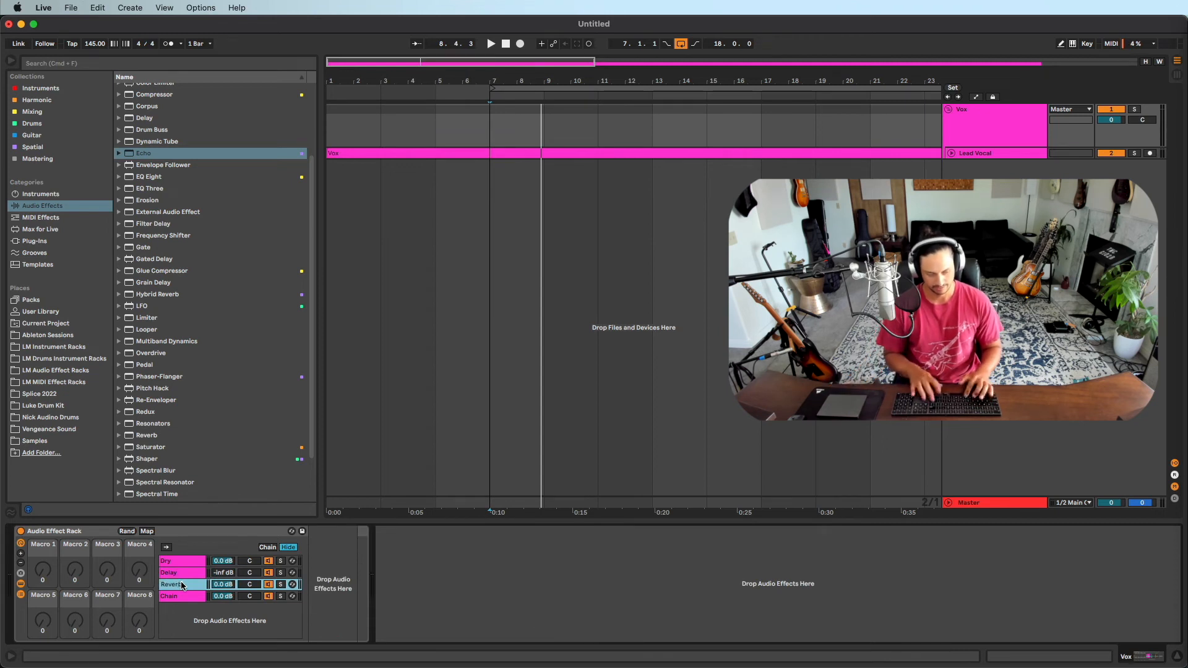
text(b)
click(184, 597)
key(cmd+r)
text(Ch)
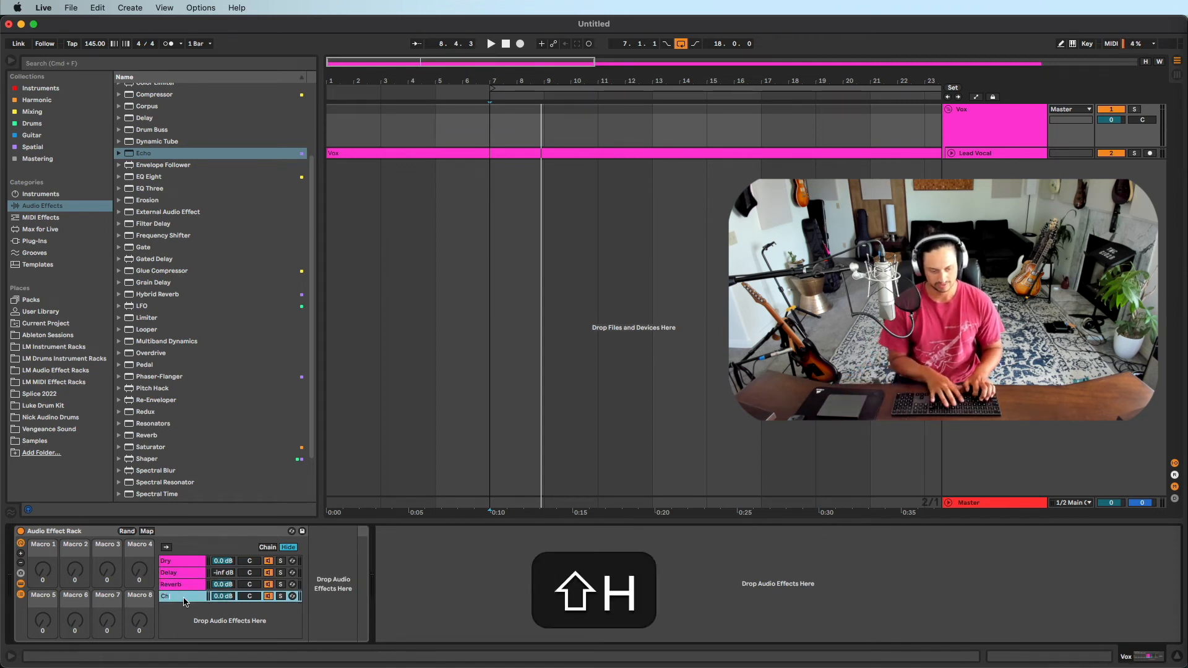
text(orus)
key(Return)
Create a fifth chain in the rack and name it Saturation.
right_click(206, 625)
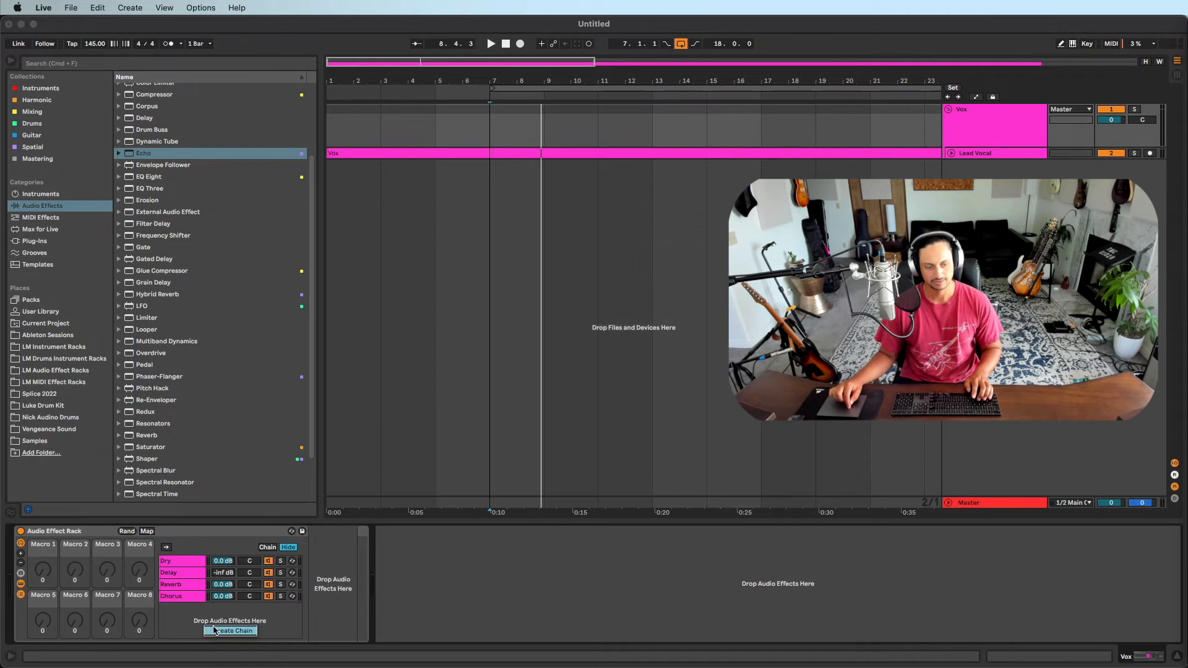
click(214, 631)
key(cmd+r)
text(Saturat)
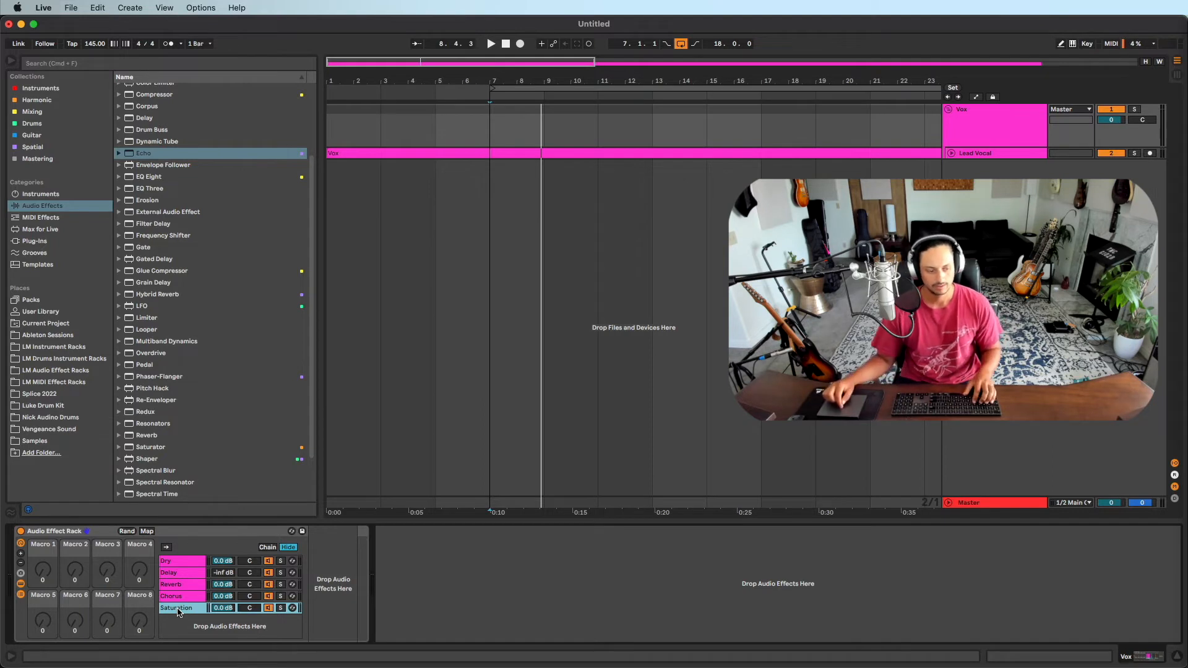
Colour the Delay chain yellow, the Reverb chain blue, the Chorus chain green and the Saturation chain orange.
click(180, 562)
click(183, 574)
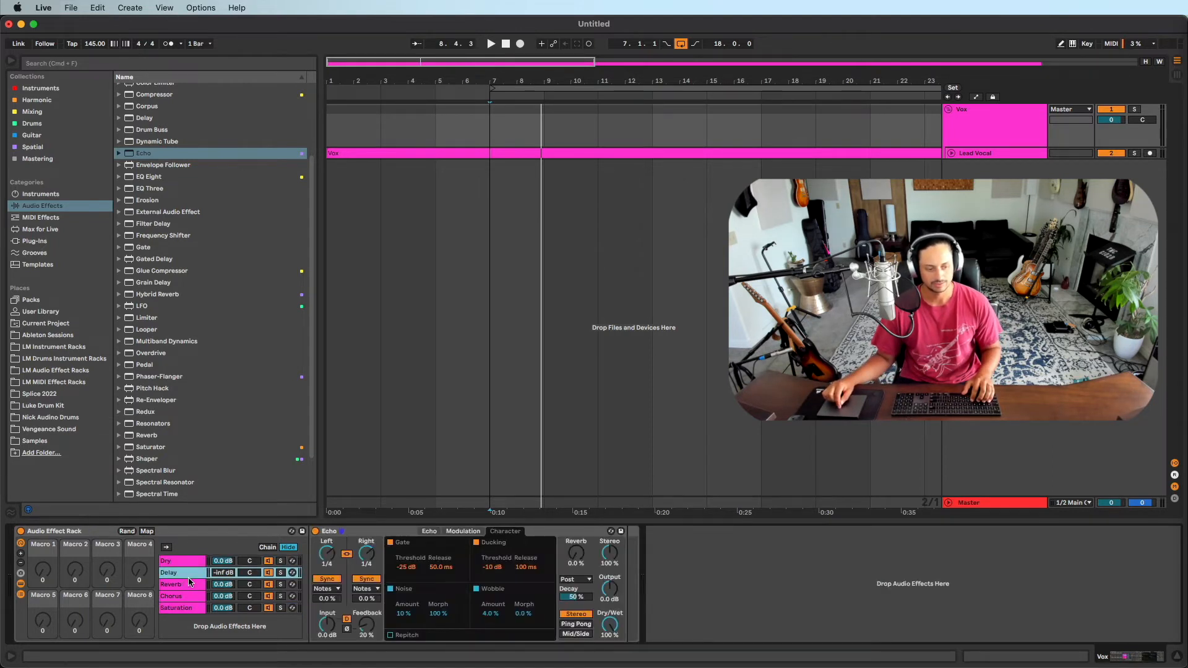
right_click(182, 574)
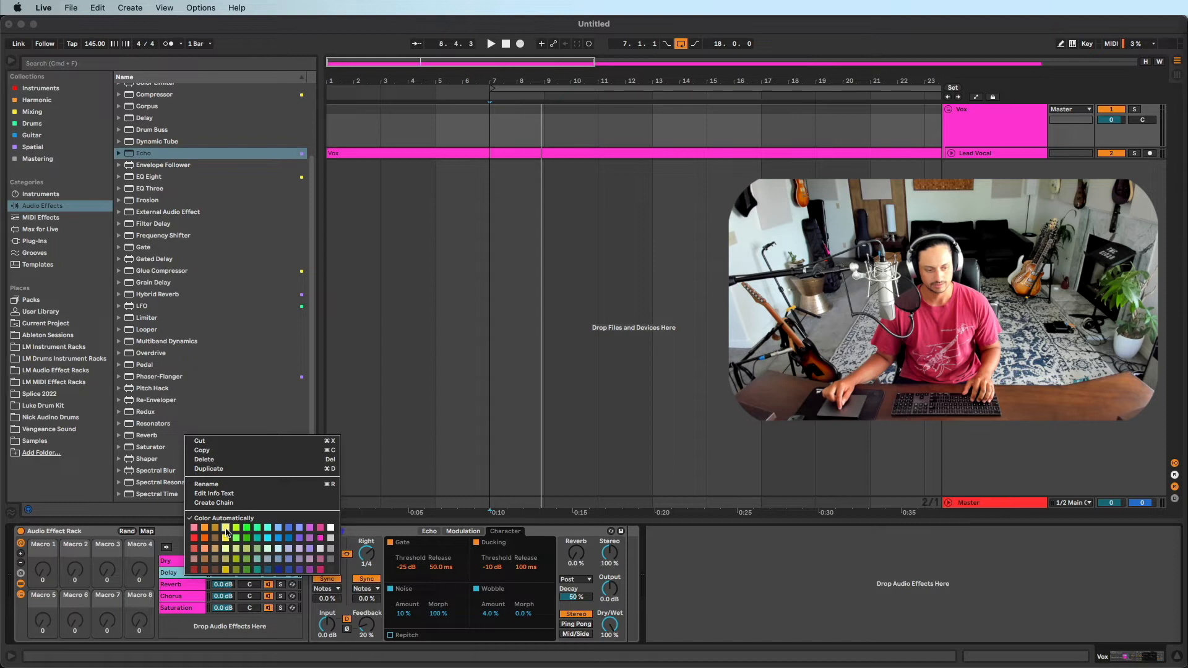
click(224, 526)
click(177, 584)
right_click(178, 583)
click(181, 580)
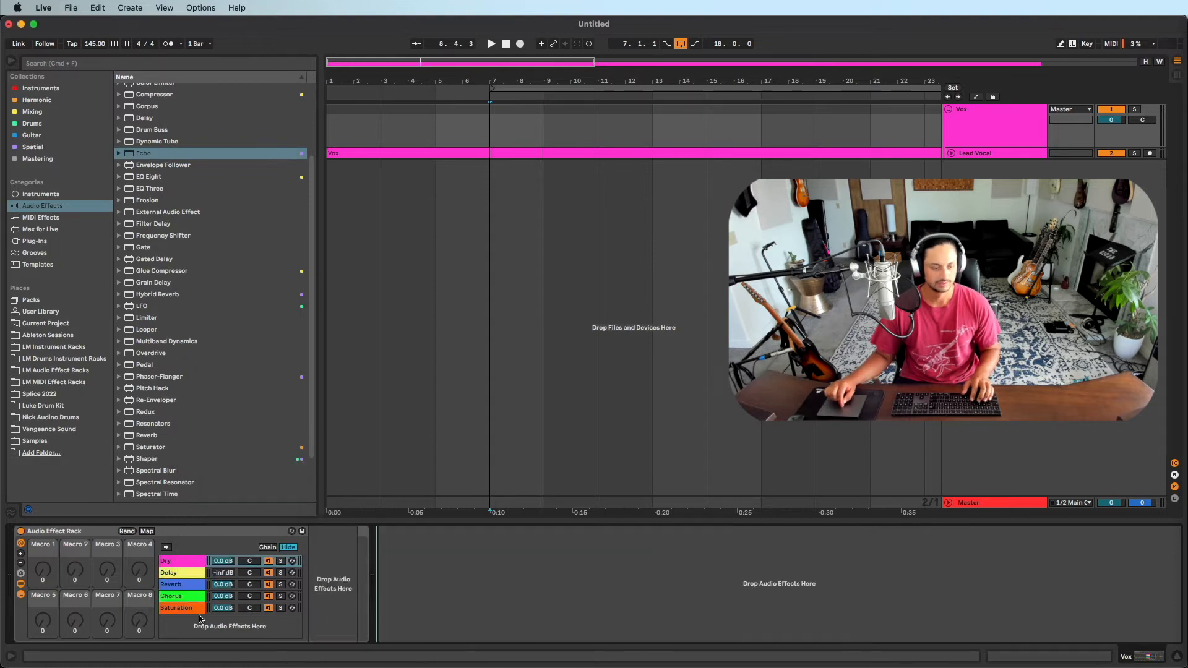
Lower the volumes of the Reverb, Chorus and Saturation chains to -inf dB.
click(180, 576)
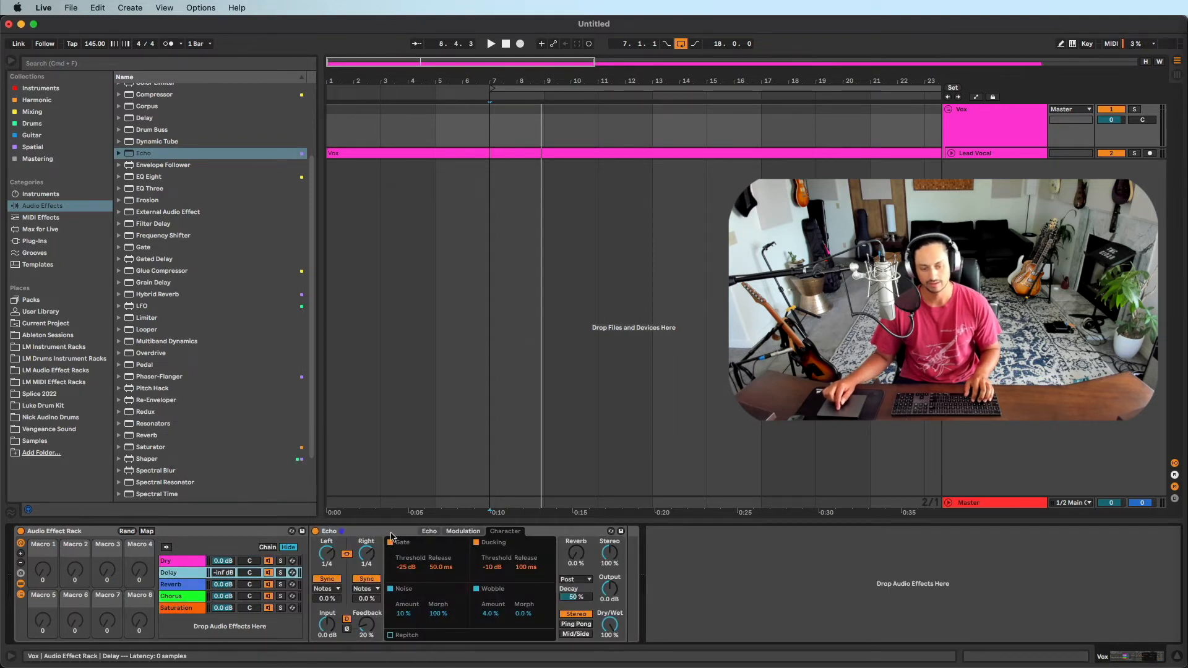
click(189, 581)
drag(224, 584, 226, 619)
Find Hybrid Reverb among the audio effects, place it in the Reverb chain, and raise its Dry/Wet.
click(196, 582)
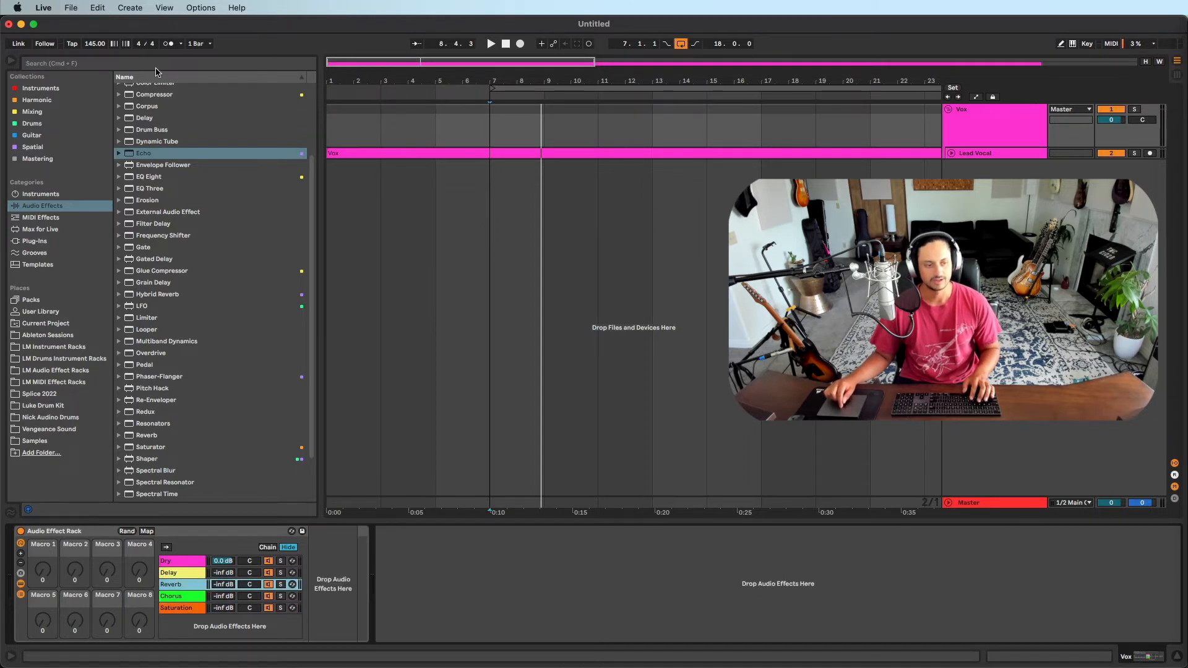
scroll(176, 179, up, 4)
scroll(178, 179, down, 6)
scroll(176, 179, up, 6)
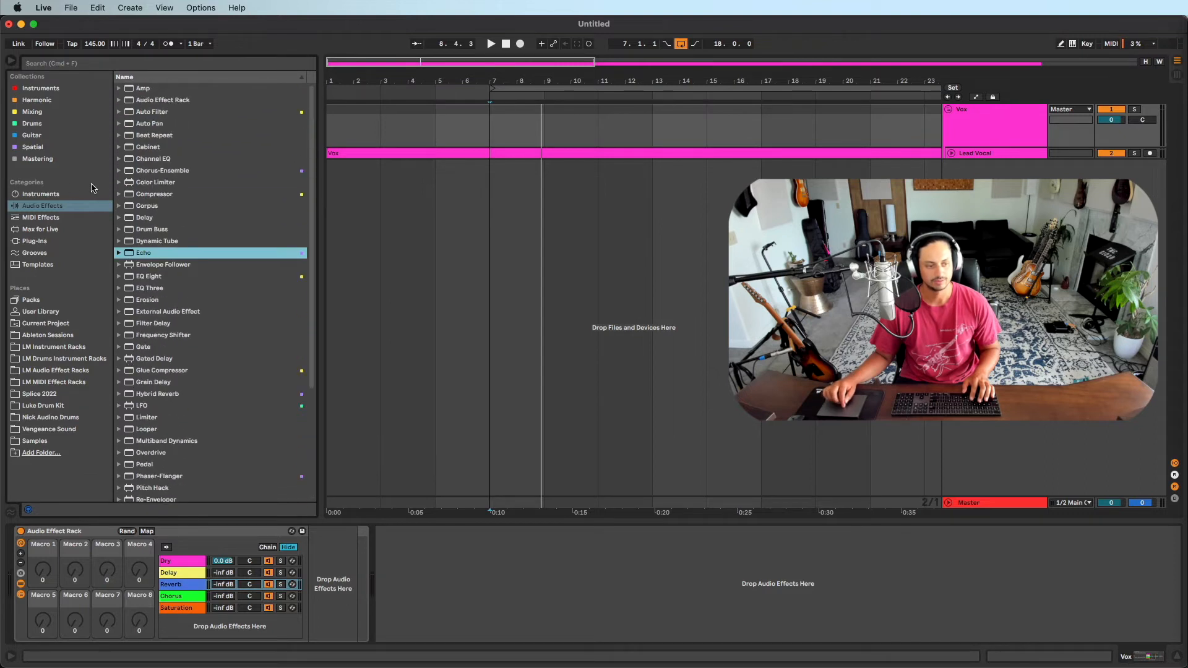
scroll(164, 237, down, 5)
drag(164, 237, 362, 564)
click(361, 533)
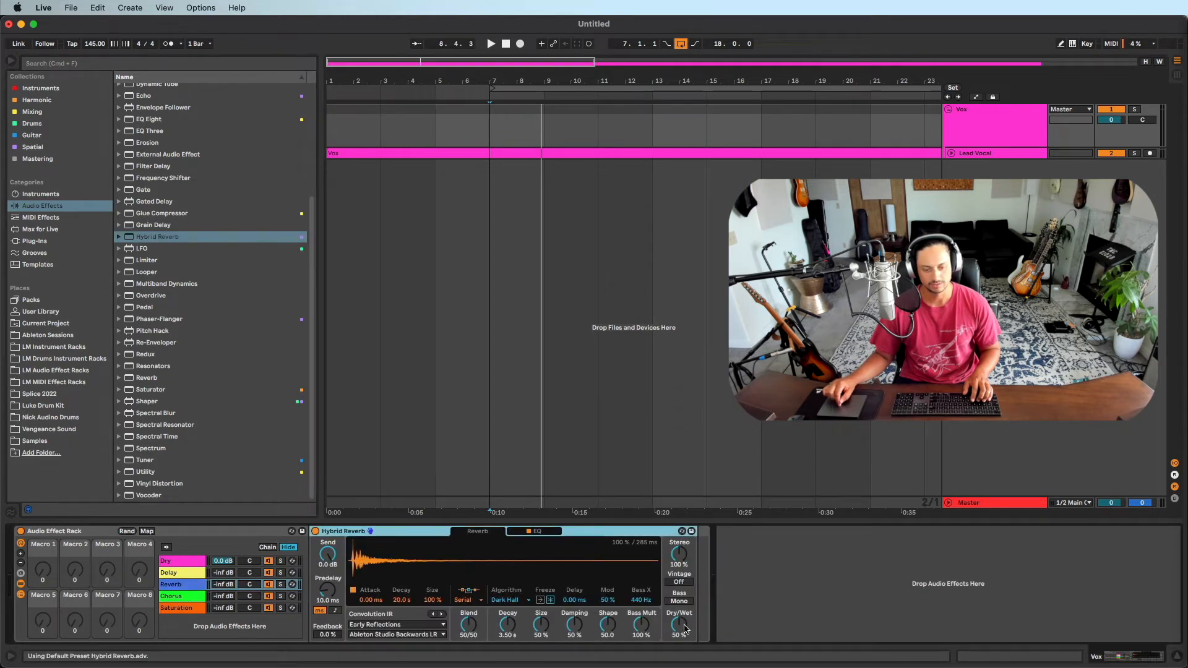
drag(685, 627, 685, 582)
Find Chorus-Ensemble among the audio effects and place it in the Chorus chain.
click(201, 598)
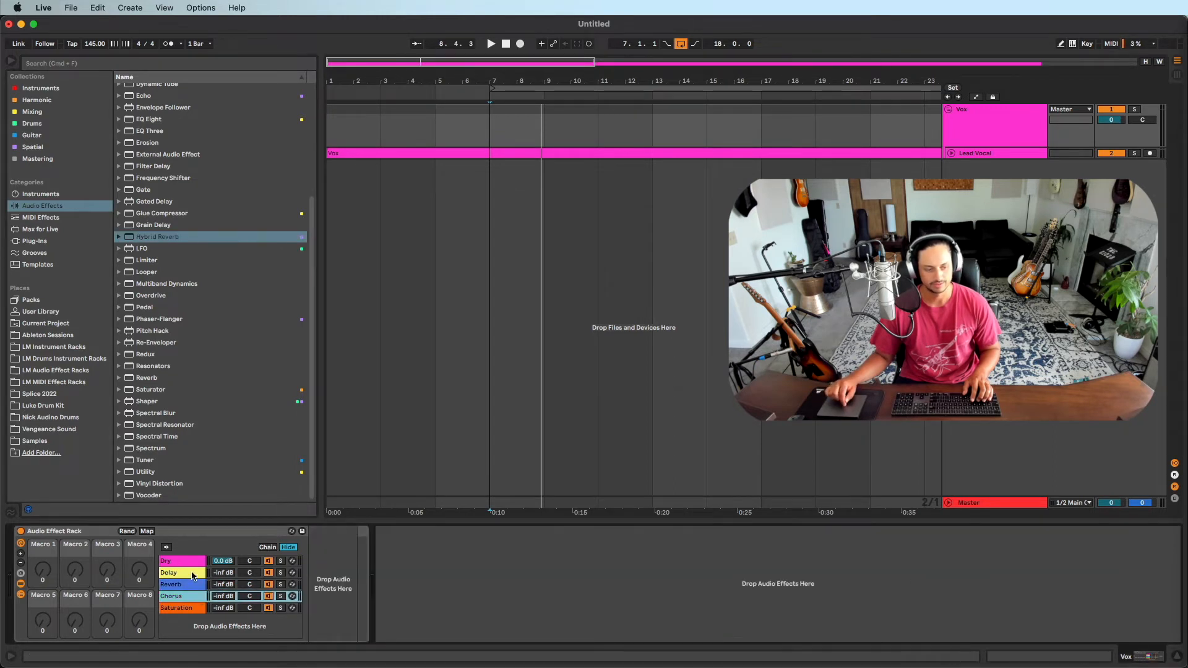
scroll(206, 323, up, 5)
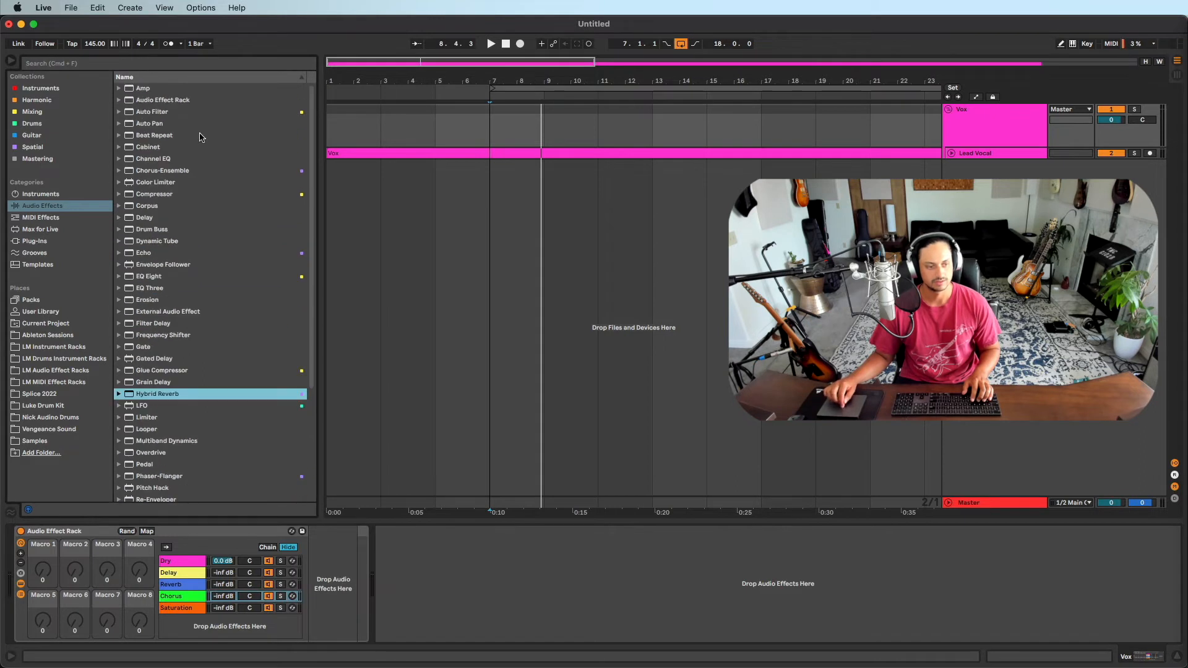
scroll(200, 137, down, 5)
scroll(176, 437, up, 5)
scroll(175, 438, down, 4)
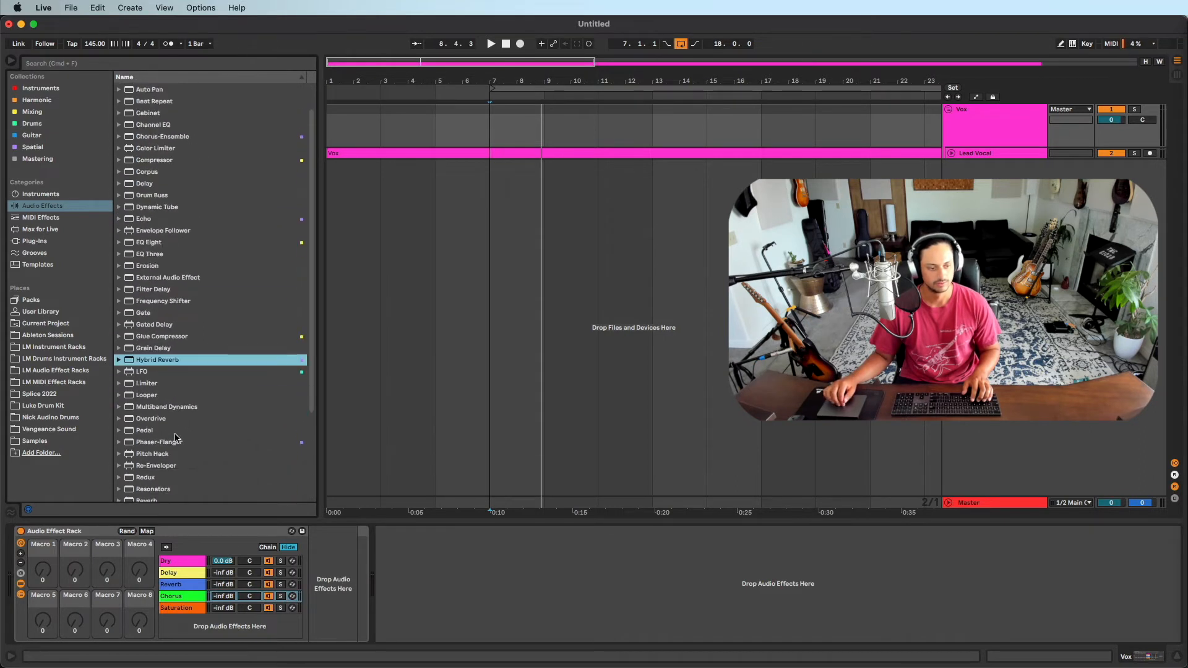
scroll(176, 438, up, 4)
scroll(175, 437, down, 5)
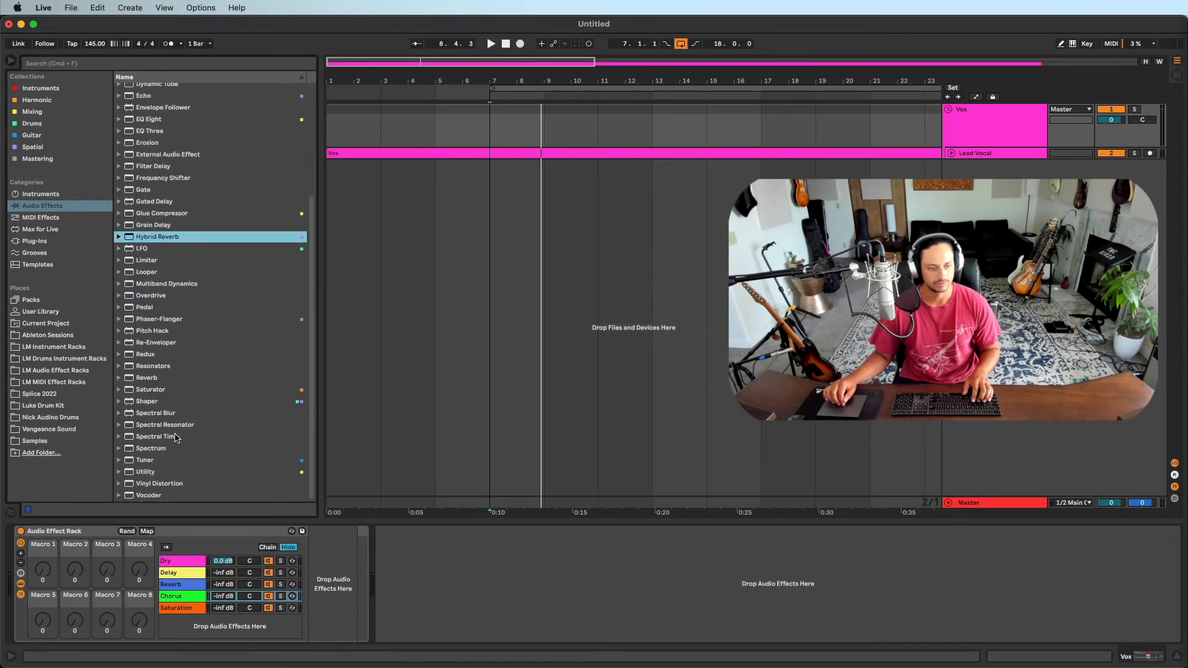
scroll(196, 276, up, 5)
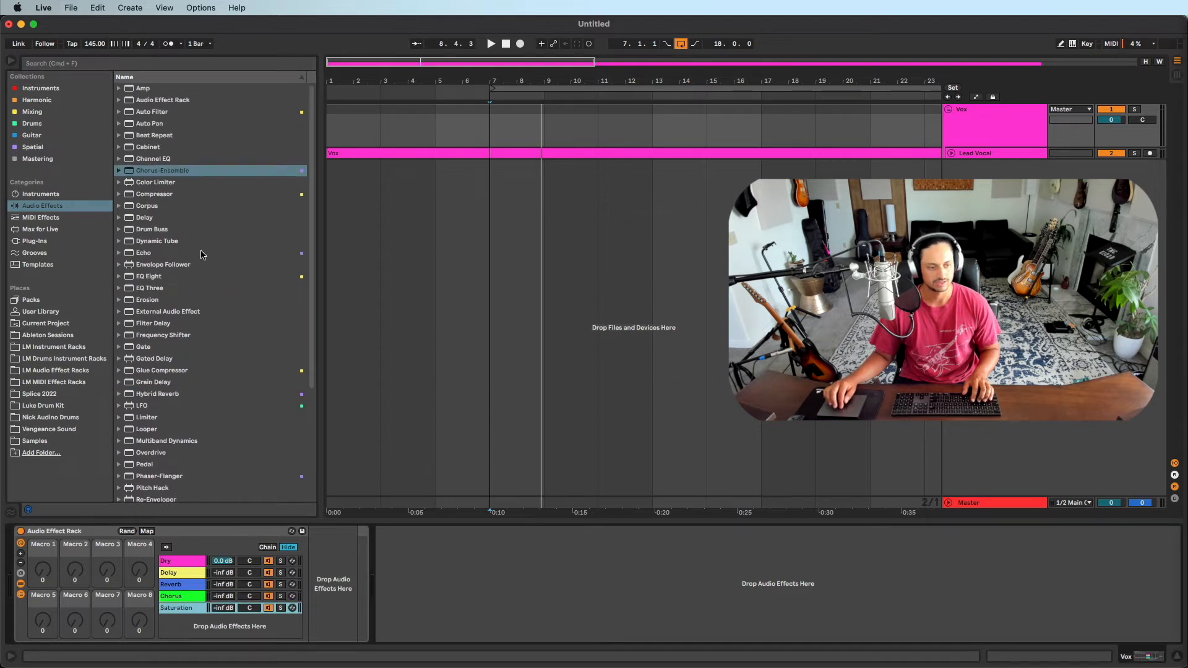
Place Saturator in the Saturation chain and set the Dry/Wet of Chorus-Ensemble in the Chorus chain to 100%.
scroll(201, 255, down, 3)
scroll(201, 255, down, 5)
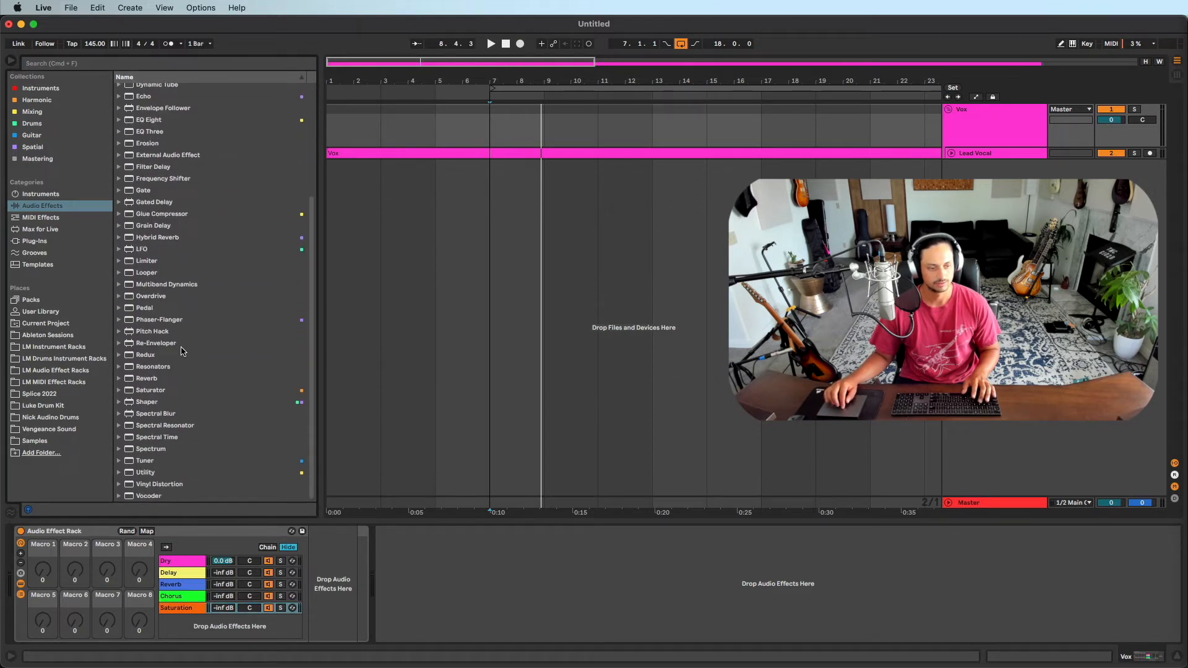
drag(165, 395, 178, 608)
click(184, 597)
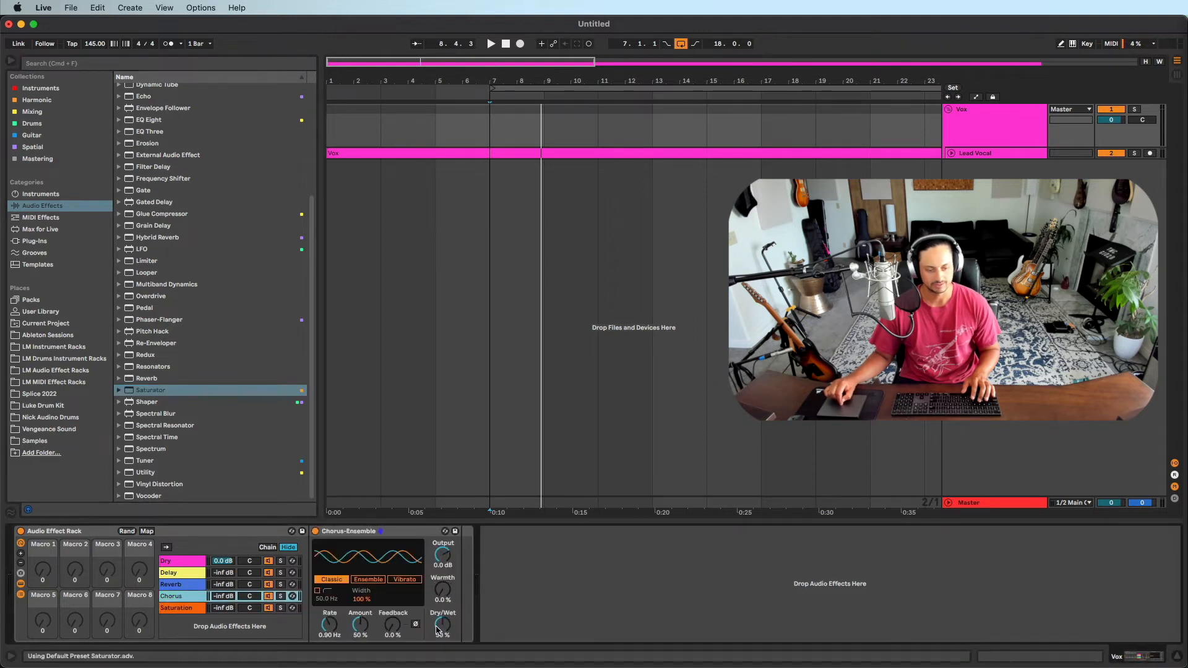
click(185, 609)
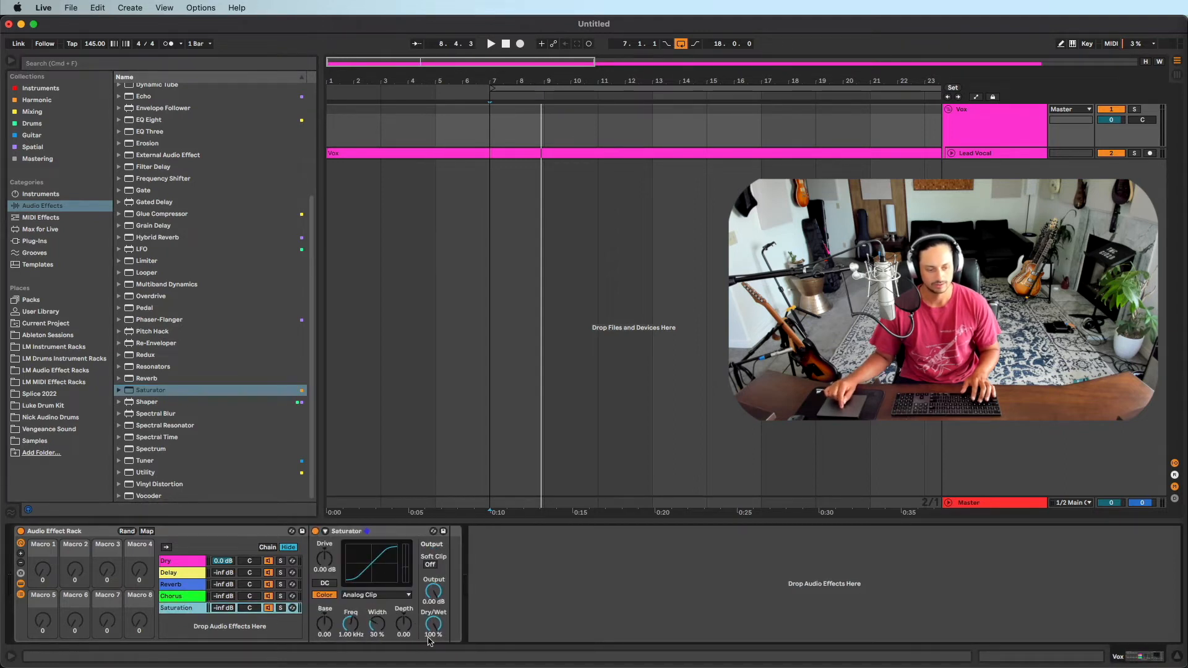
Review the effect devices in the Delay, Reverb, Chorus and Saturation chains one after another.
click(186, 573)
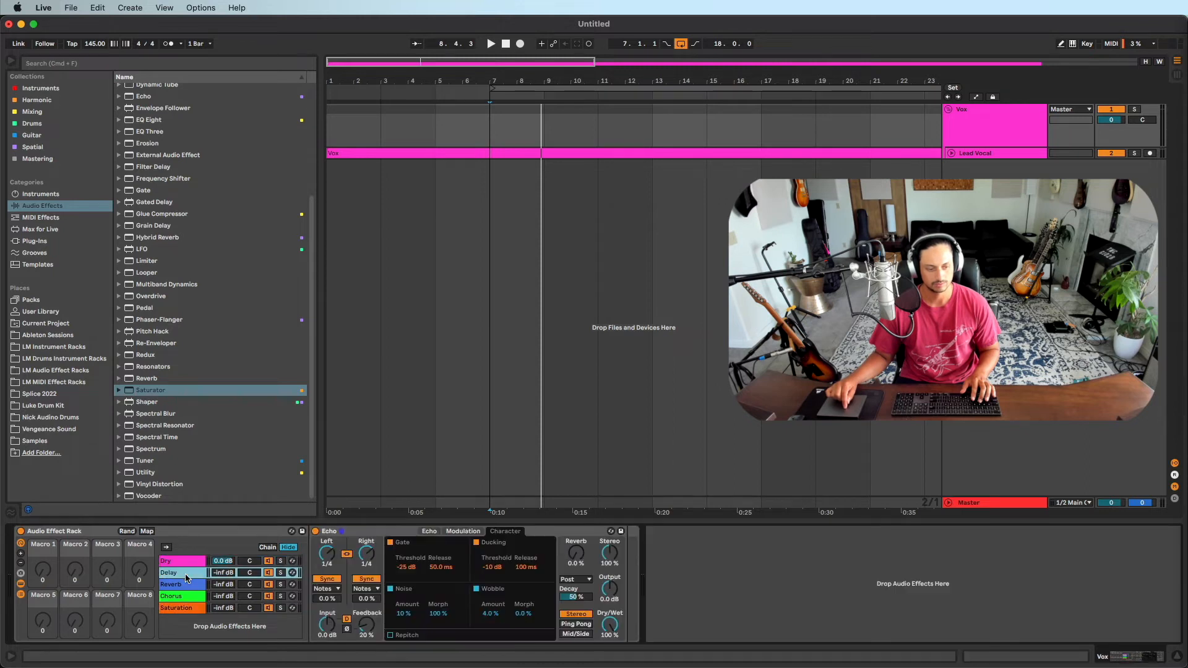
click(182, 585)
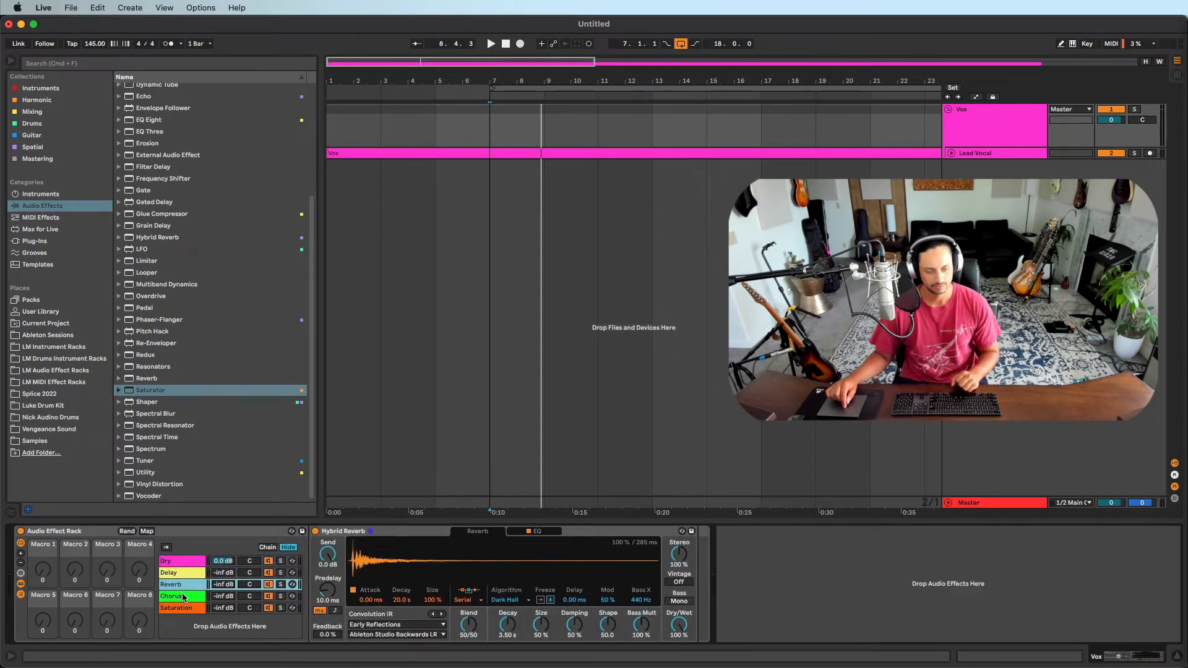
click(183, 597)
click(183, 608)
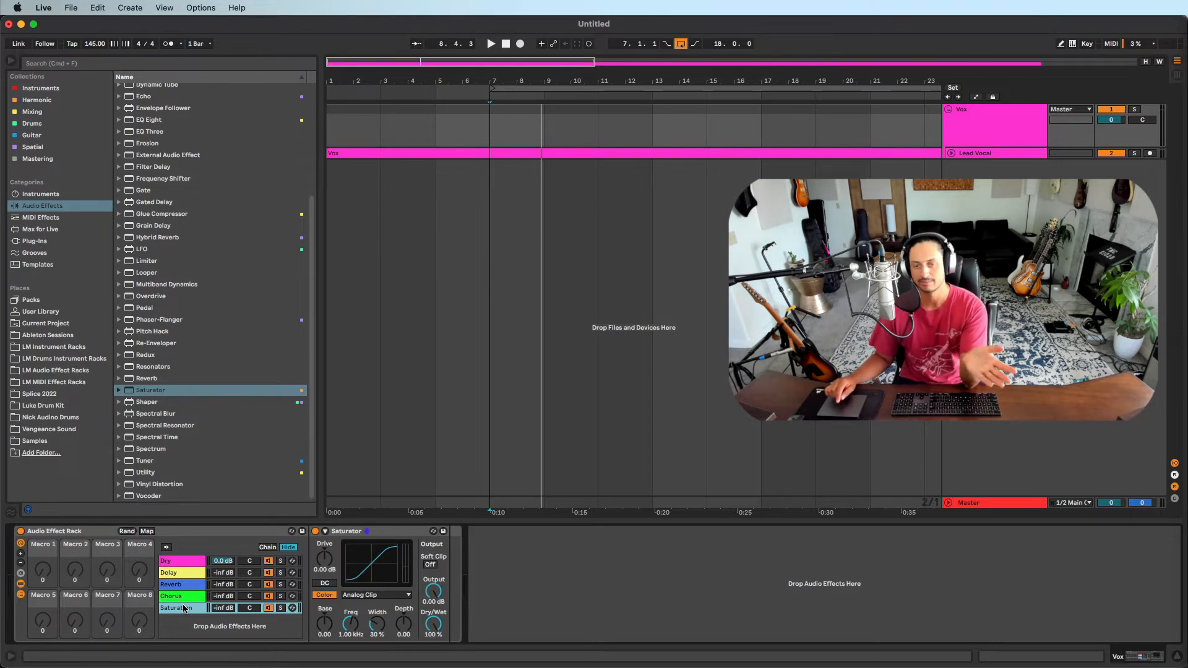
click(183, 597)
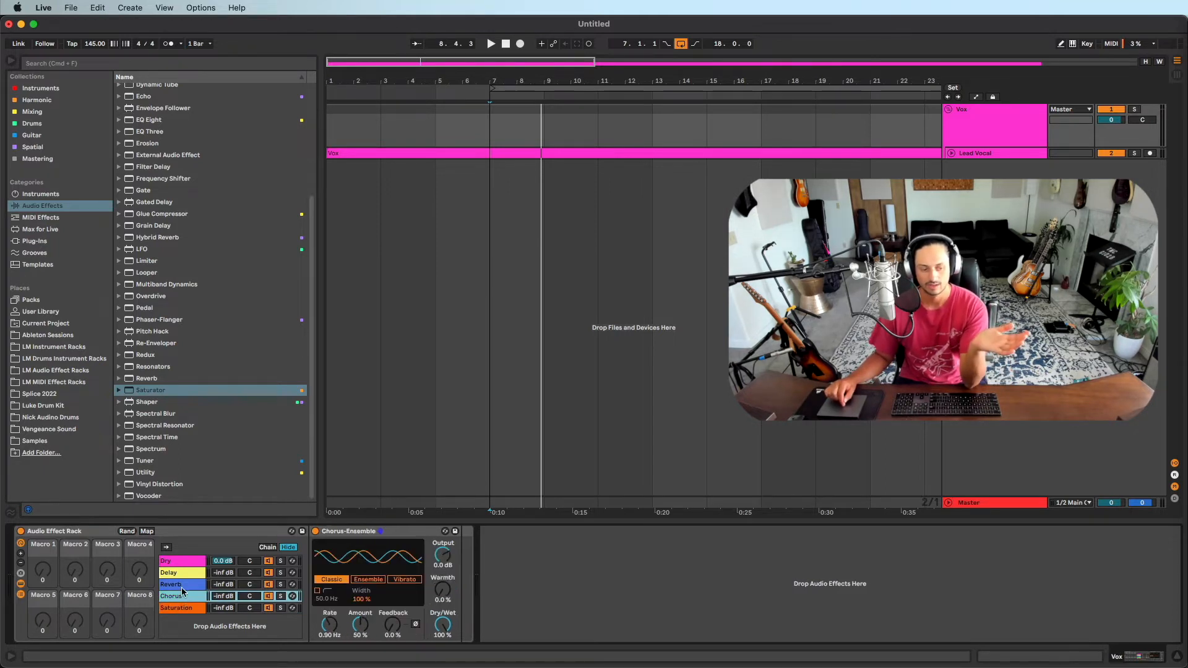
click(184, 585)
click(187, 574)
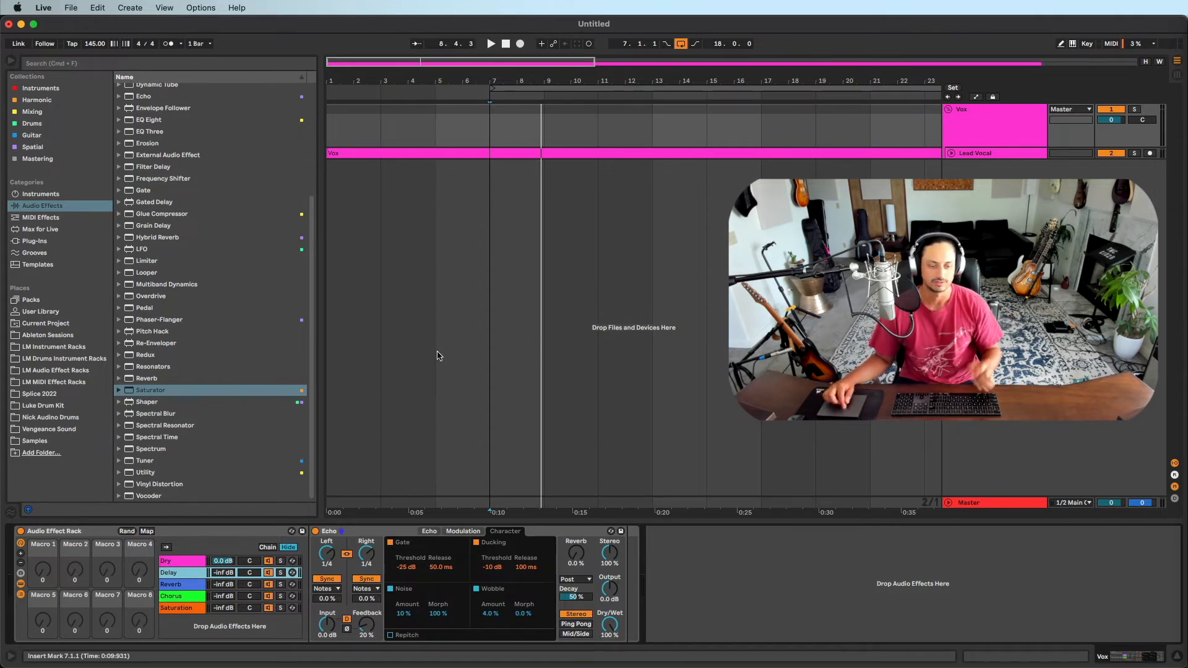
Play the Vox group from bar 7 and audition the four effect chains, raising each volume in turn and returning it to -inf dB.
click(976, 125)
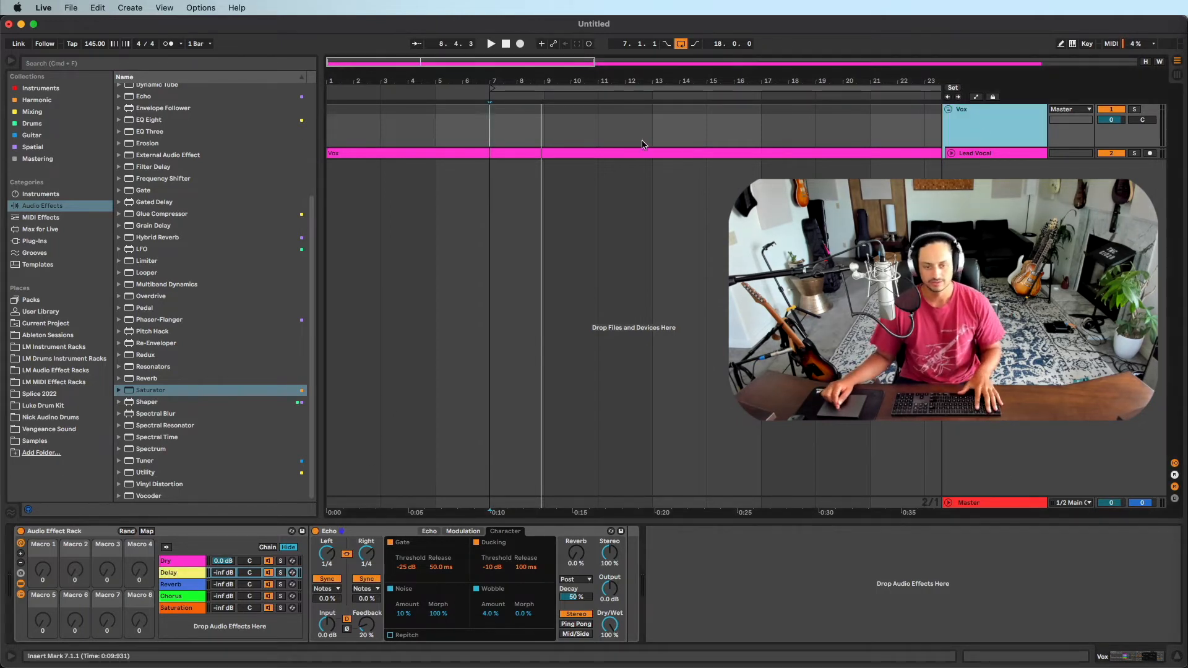
click(493, 120)
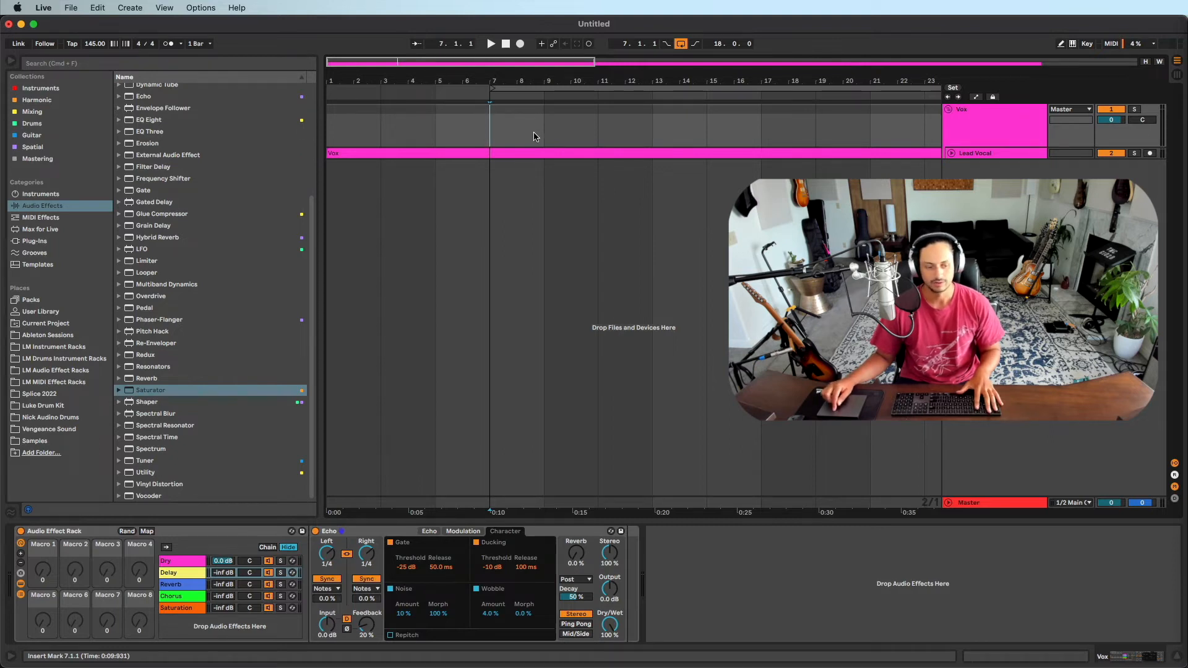
key(space)
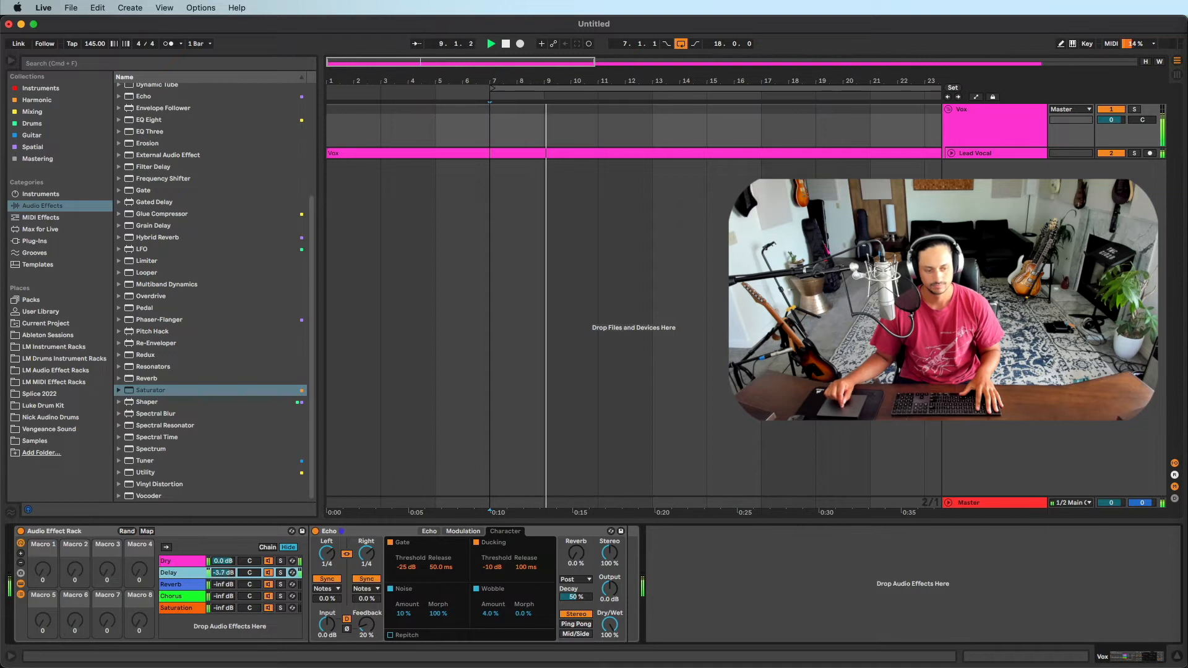
click(224, 584)
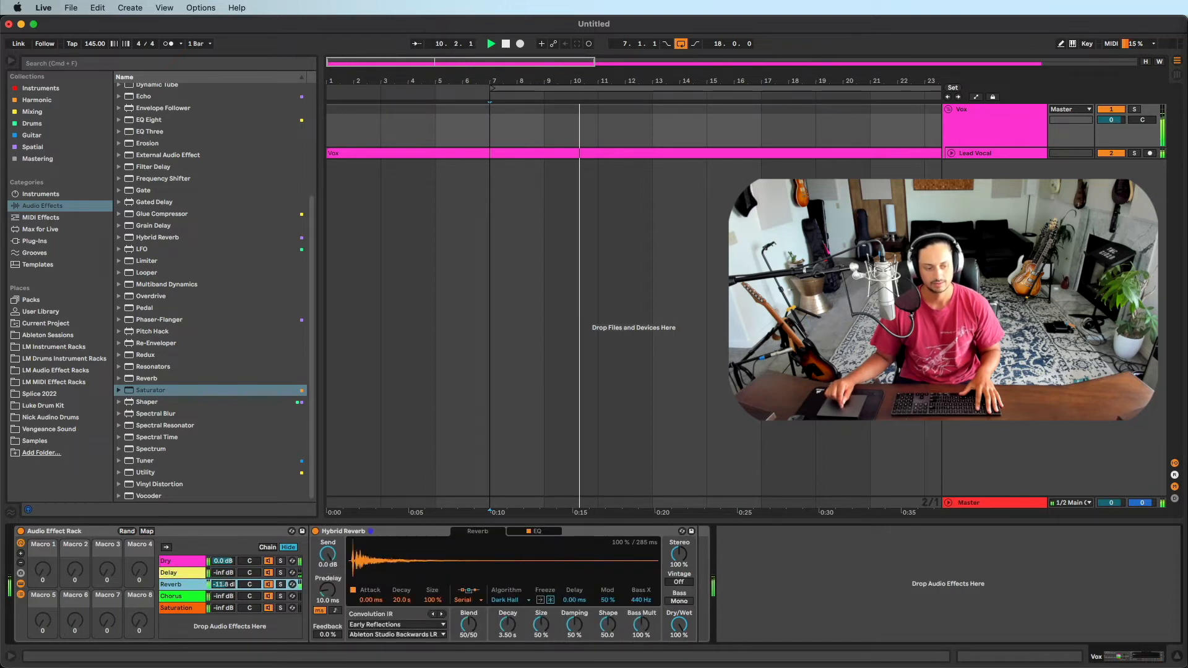
click(224, 597)
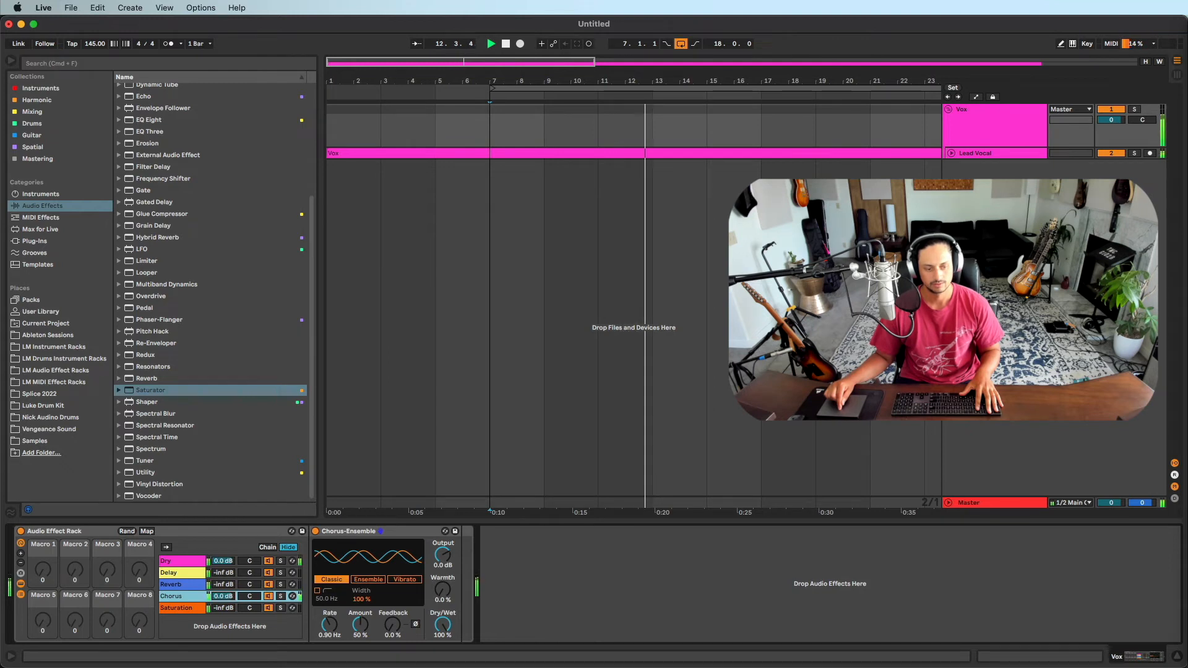
drag(224, 597, 224, 644)
click(224, 608)
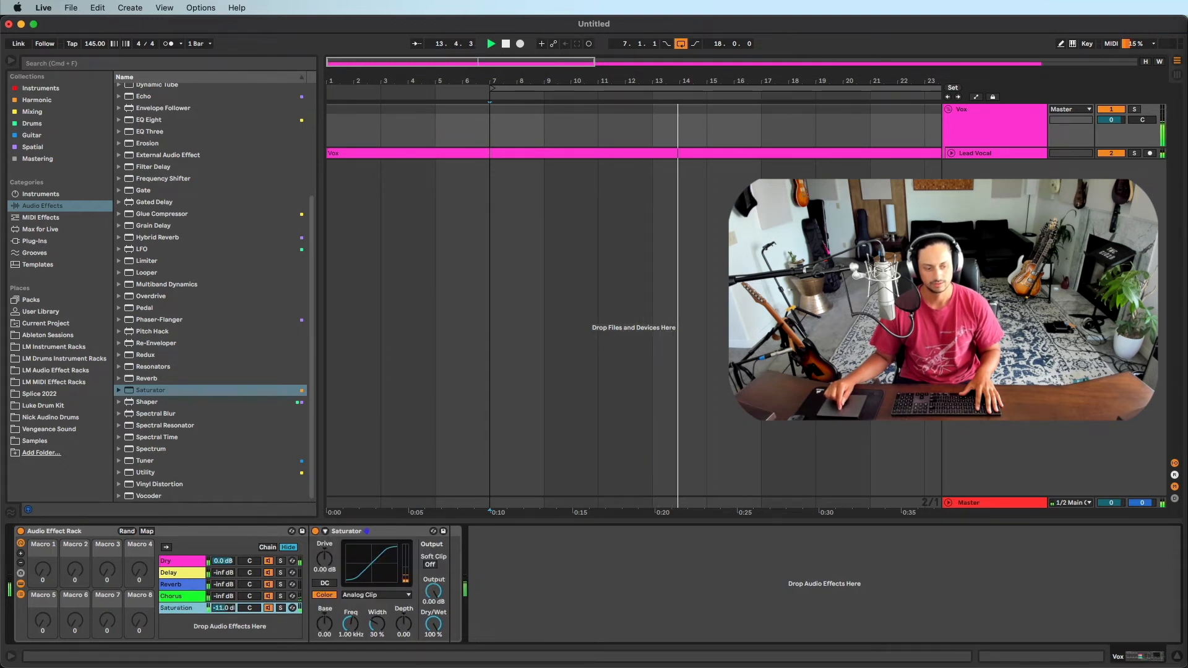
click(192, 561)
click(188, 573)
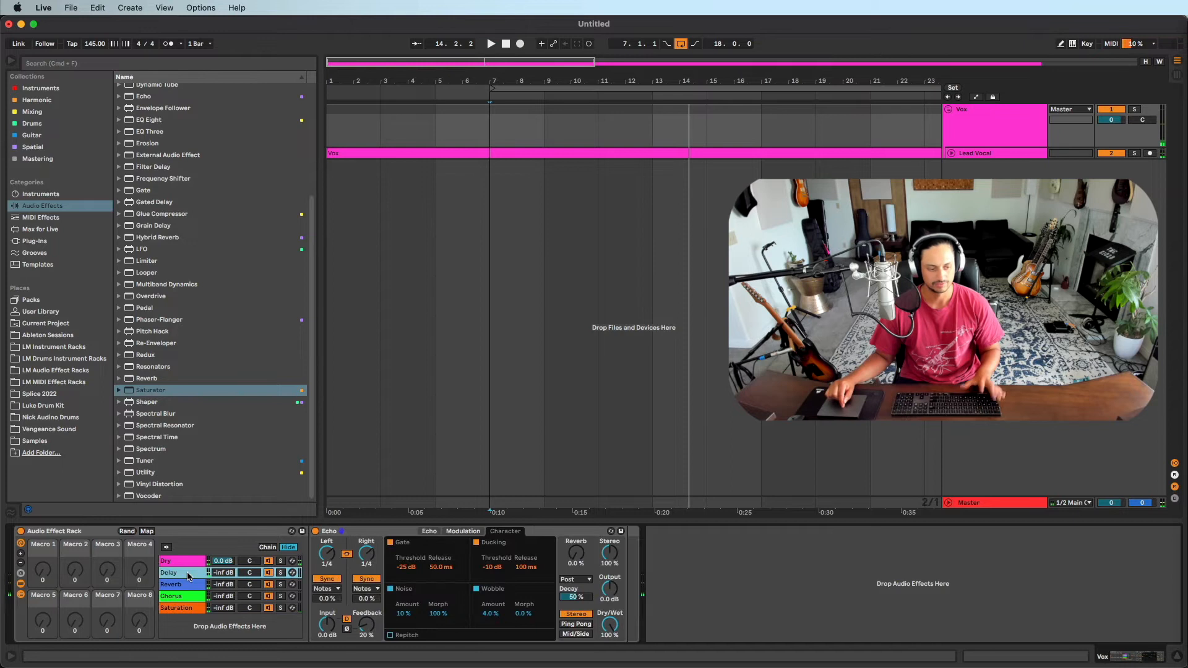
right_click(44, 549)
click(87, 446)
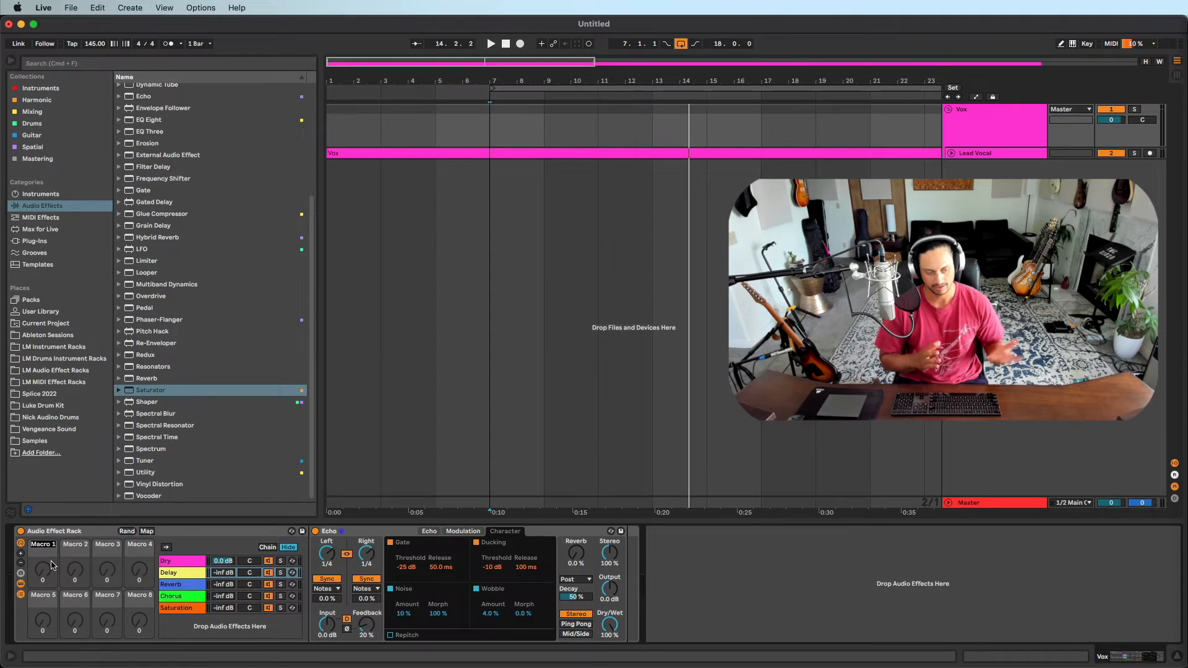
click(179, 577)
click(180, 596)
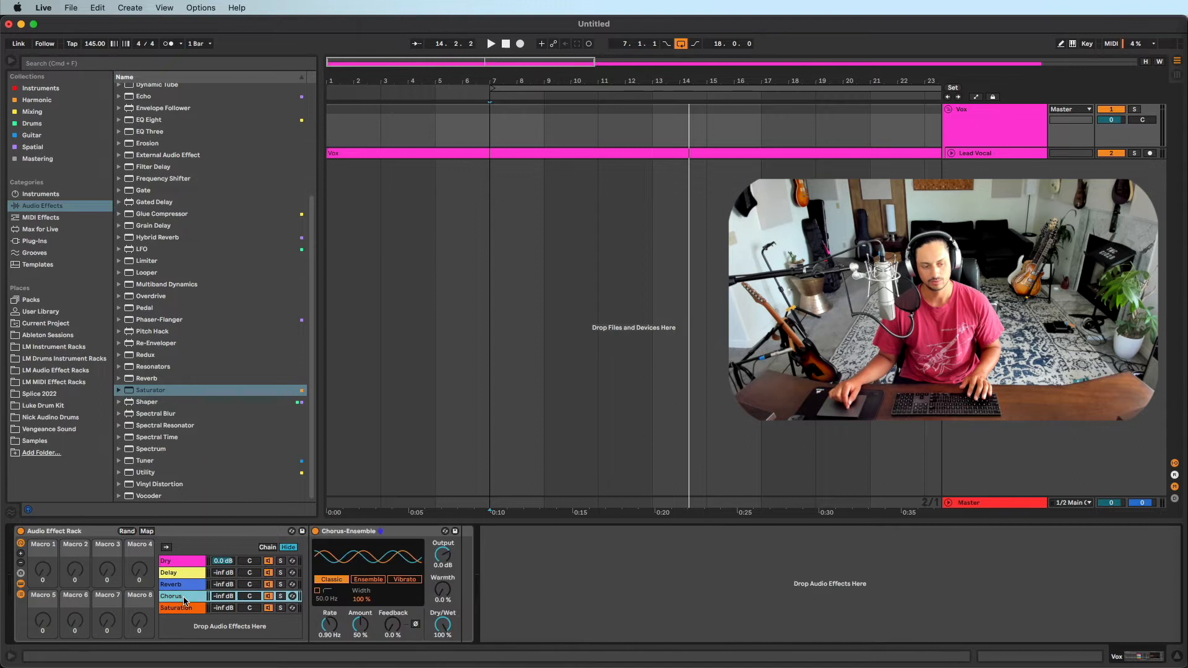
click(185, 608)
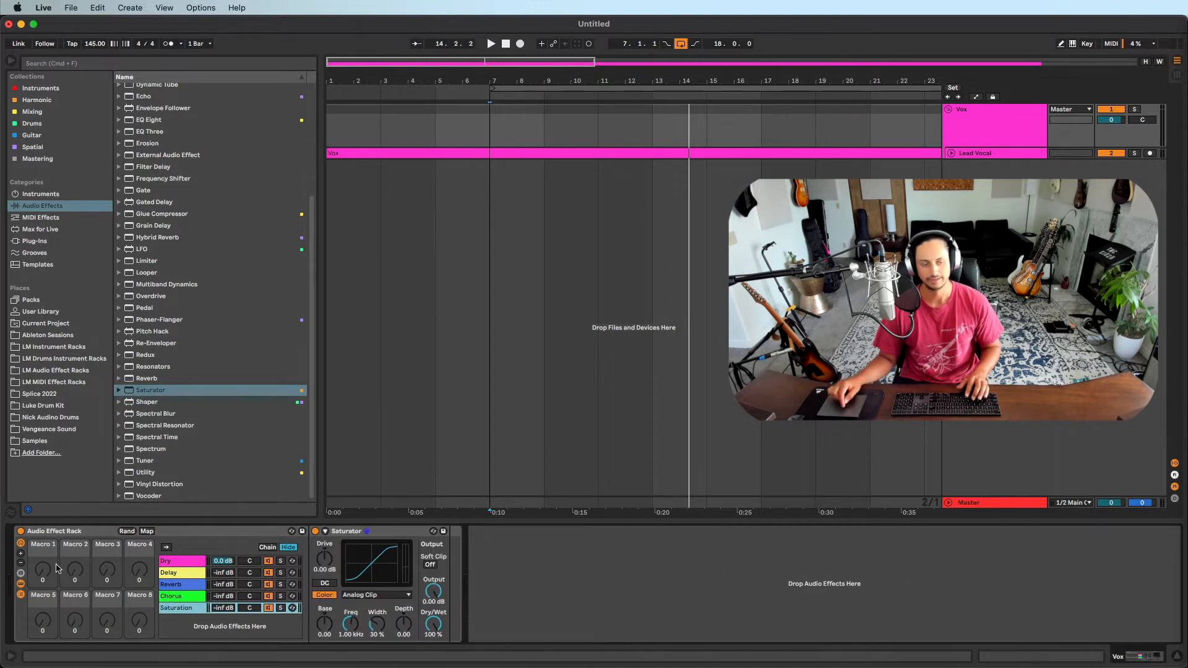
Rename Macro 1 of the rack as Delay Mix.
click(41, 552)
right_click(42, 547)
click(40, 546)
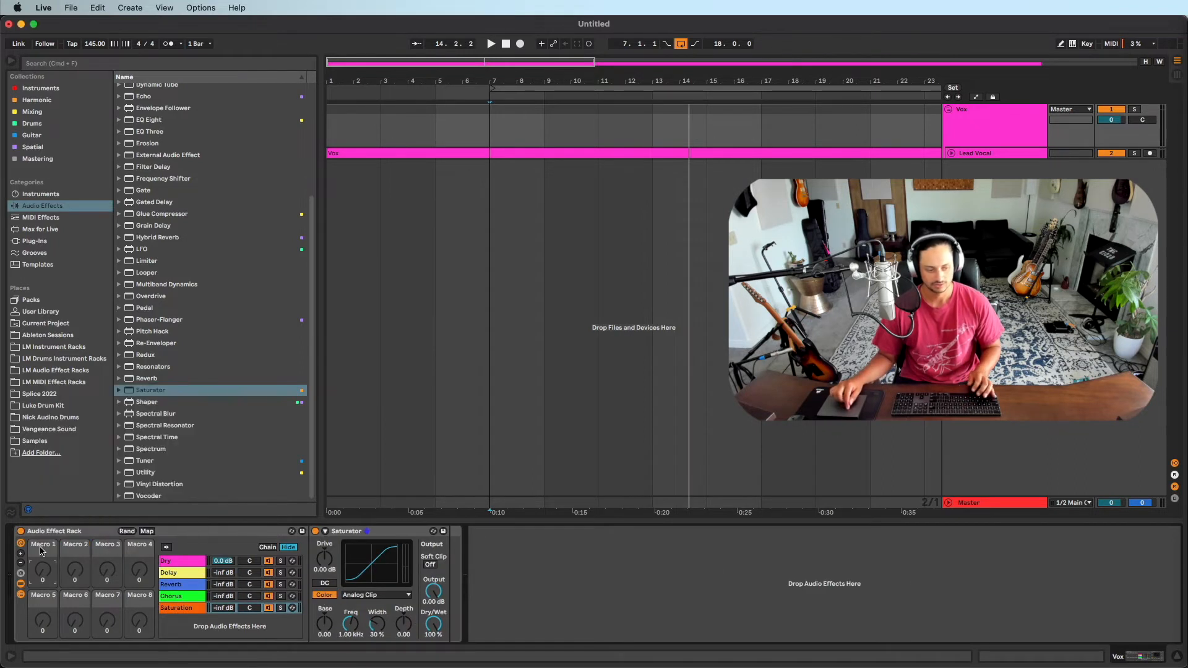
key(super+r)
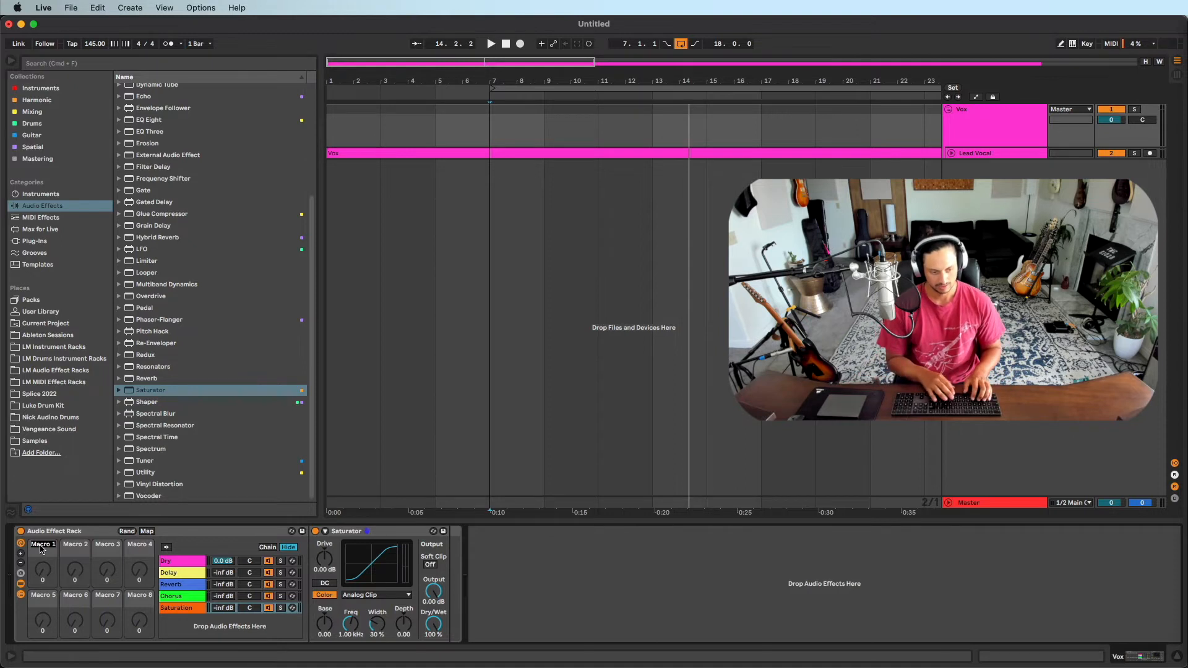
text(Delay Mix)
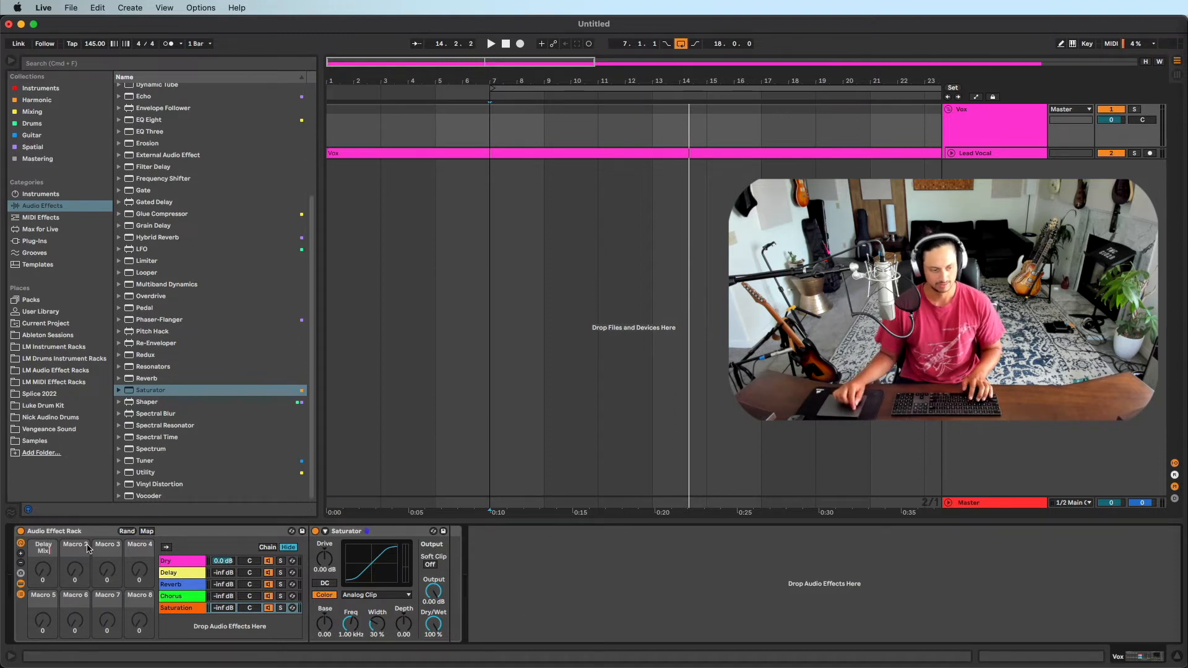
Rename Macro 2 of the rack as Reverb Mix.
right_click(89, 548)
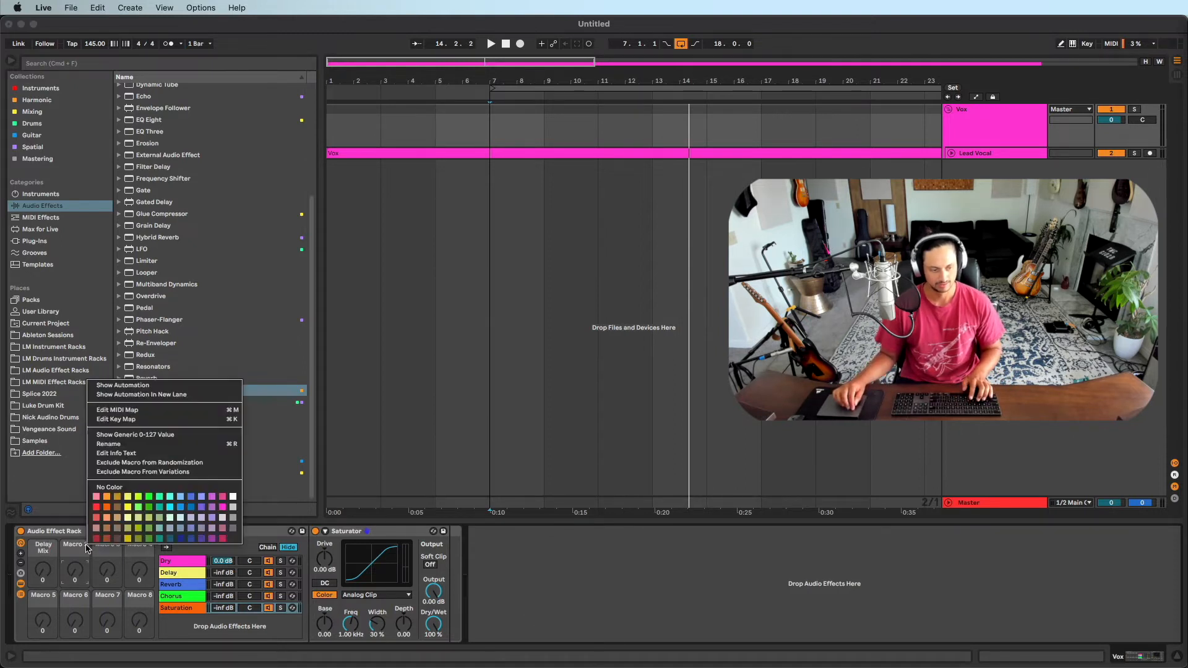
click(120, 445)
text(R)
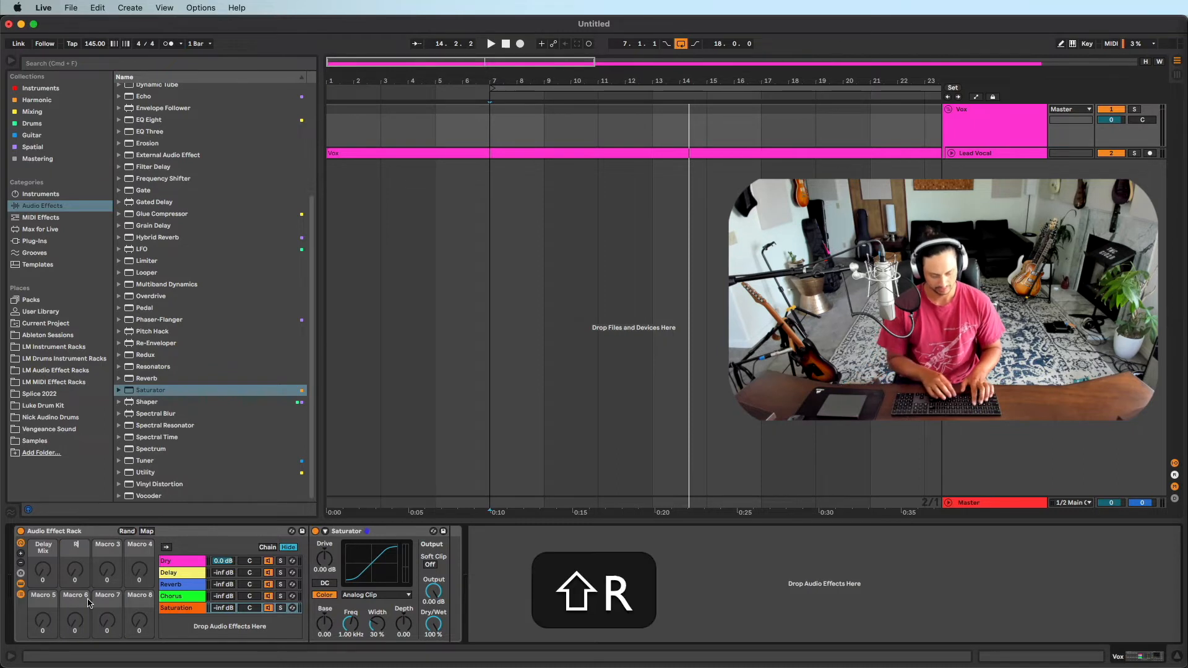
text(everb Mix)
key(Return)
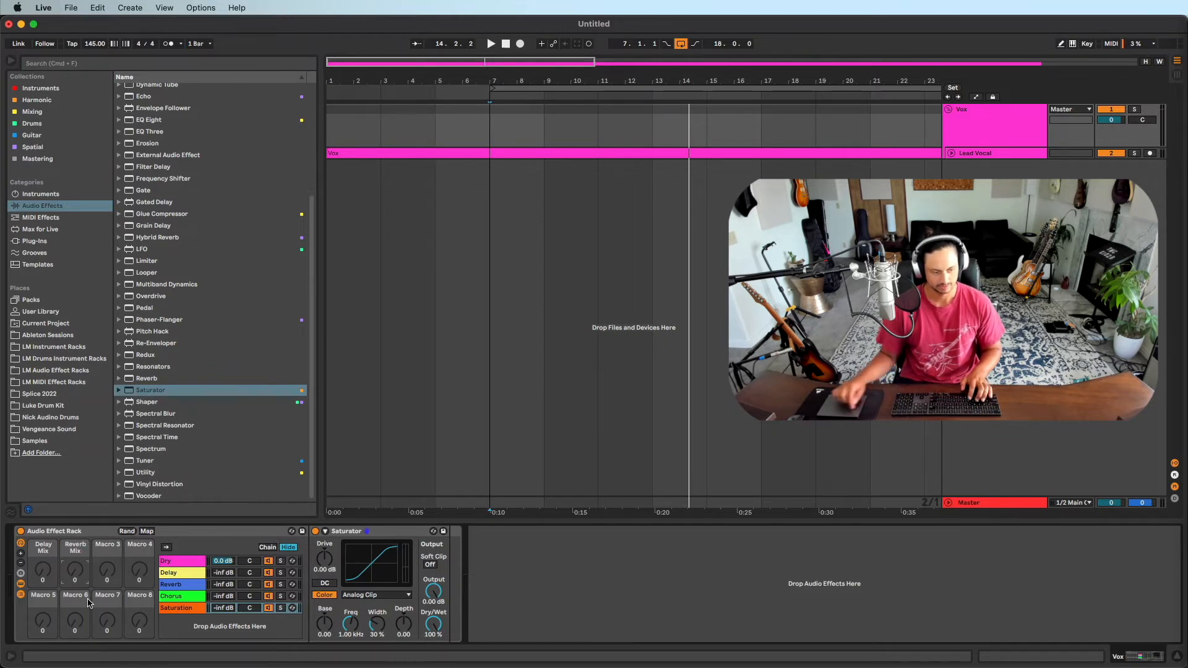
Rename Macro 3 of the rack as Chorus.
right_click(103, 558)
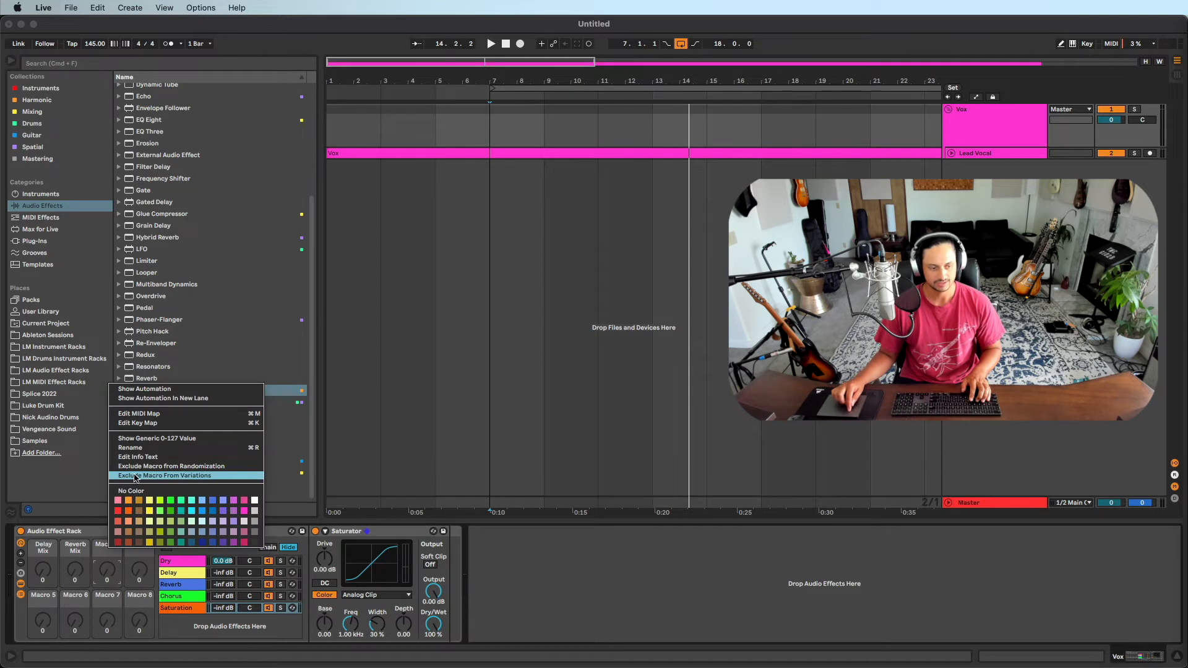
click(149, 449)
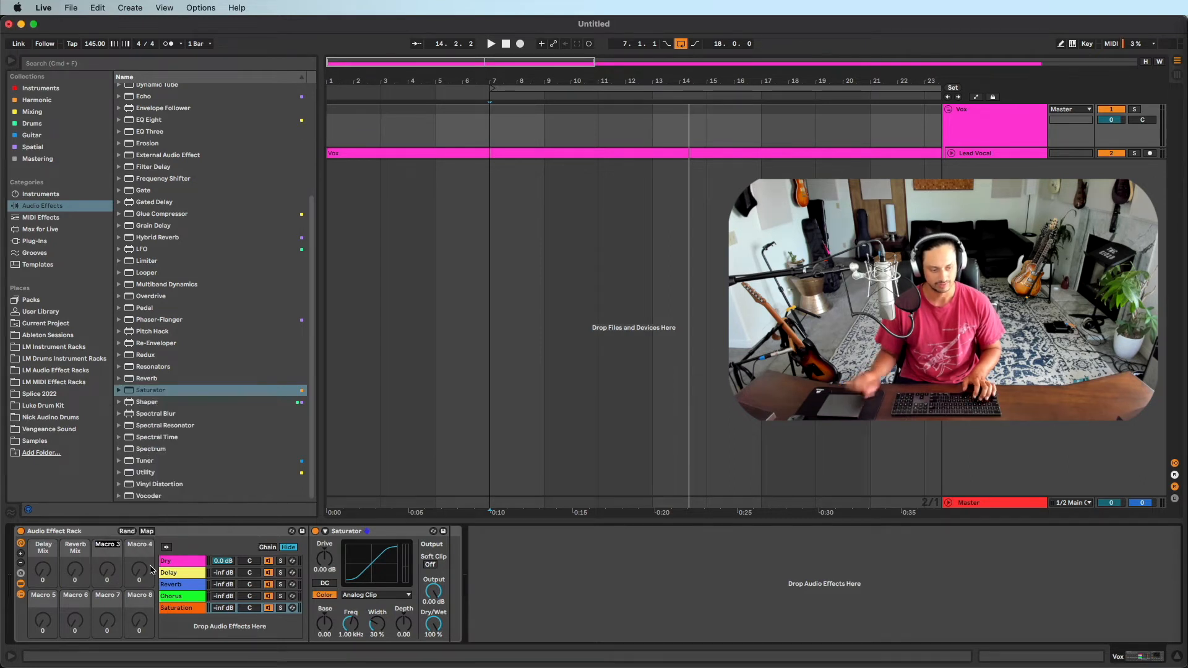
text(Chorus)
key(Return)
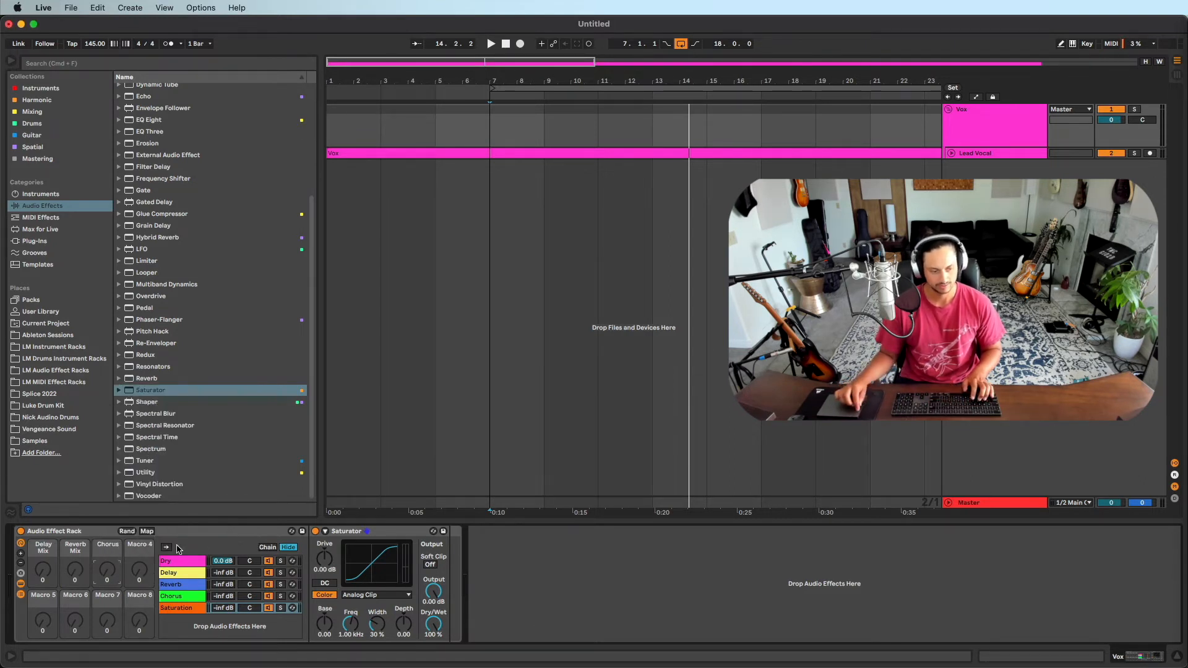
Rename Macro 4 of the rack as Drive.
right_click(134, 551)
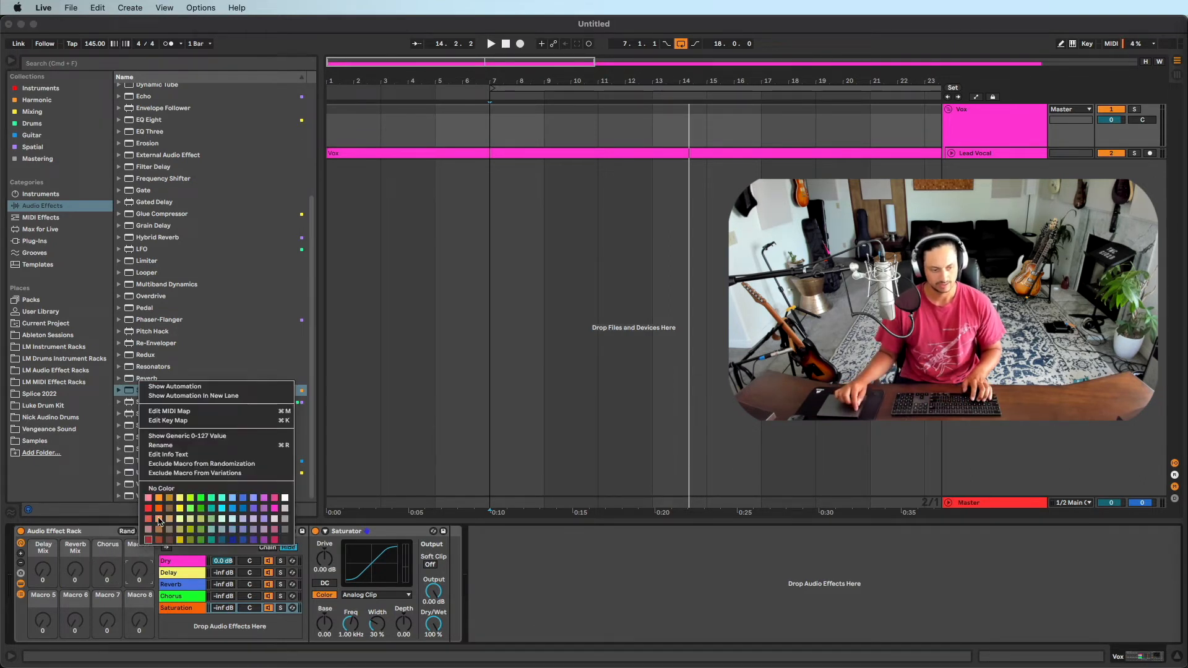
click(182, 445)
text(Saturati)
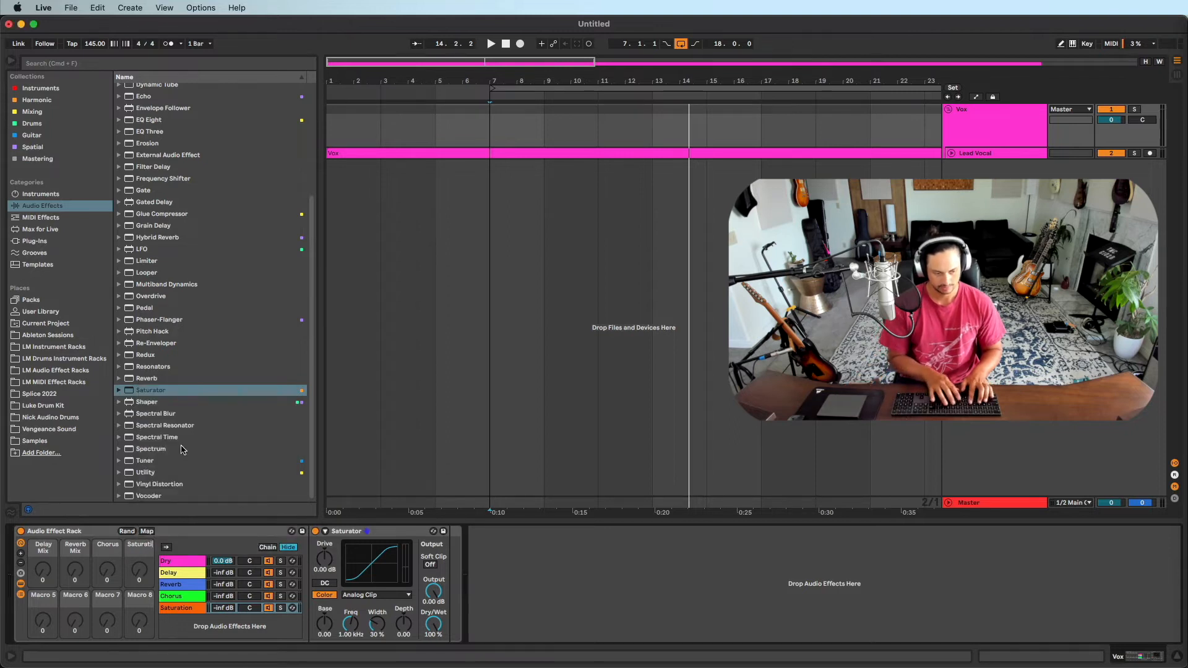
text(Drive)
key(Return)
Rename the first two macros of the rack as Delay and Reverb.
right_click(46, 549)
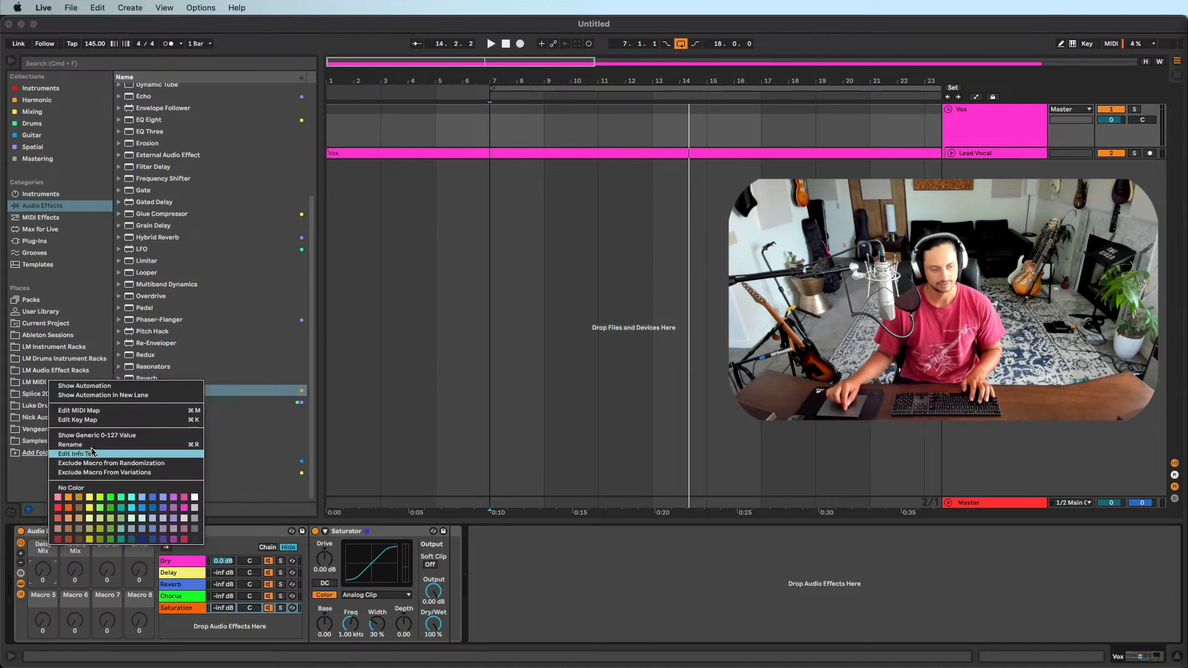
click(92, 444)
text(Delay)
key(Return)
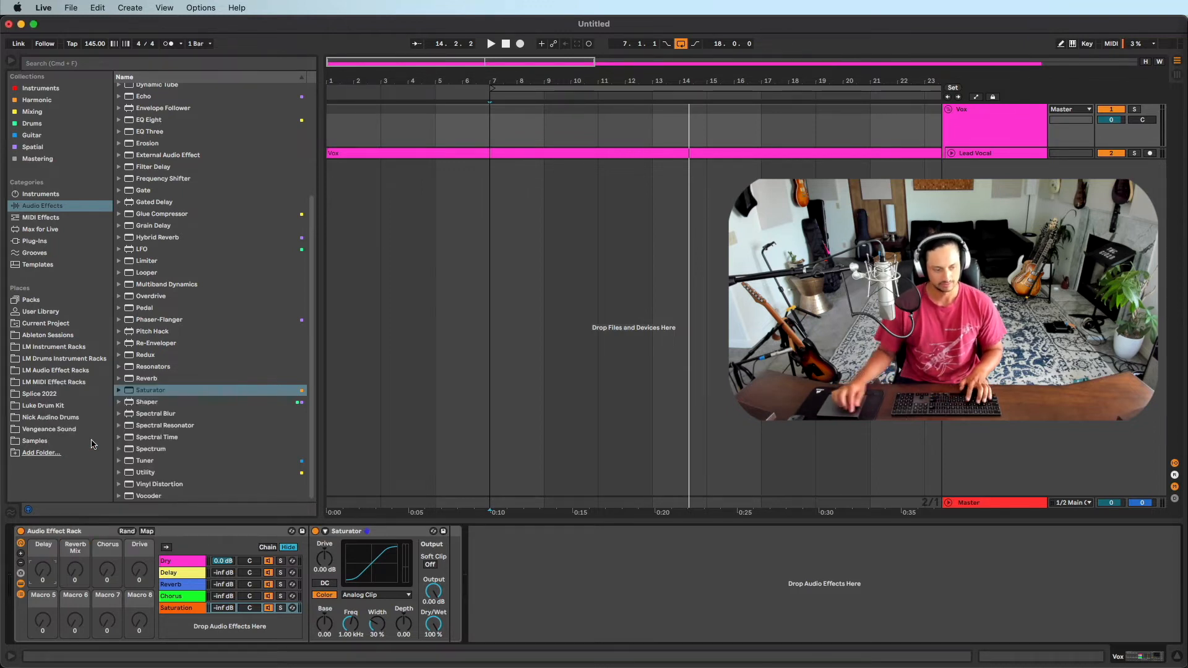
right_click(82, 549)
click(123, 446)
text(Reverb)
key(Return)
Colour the macros to match their chains: Delay yellow, Reverb blue, Chorus green and Drive orange.
right_click(52, 545)
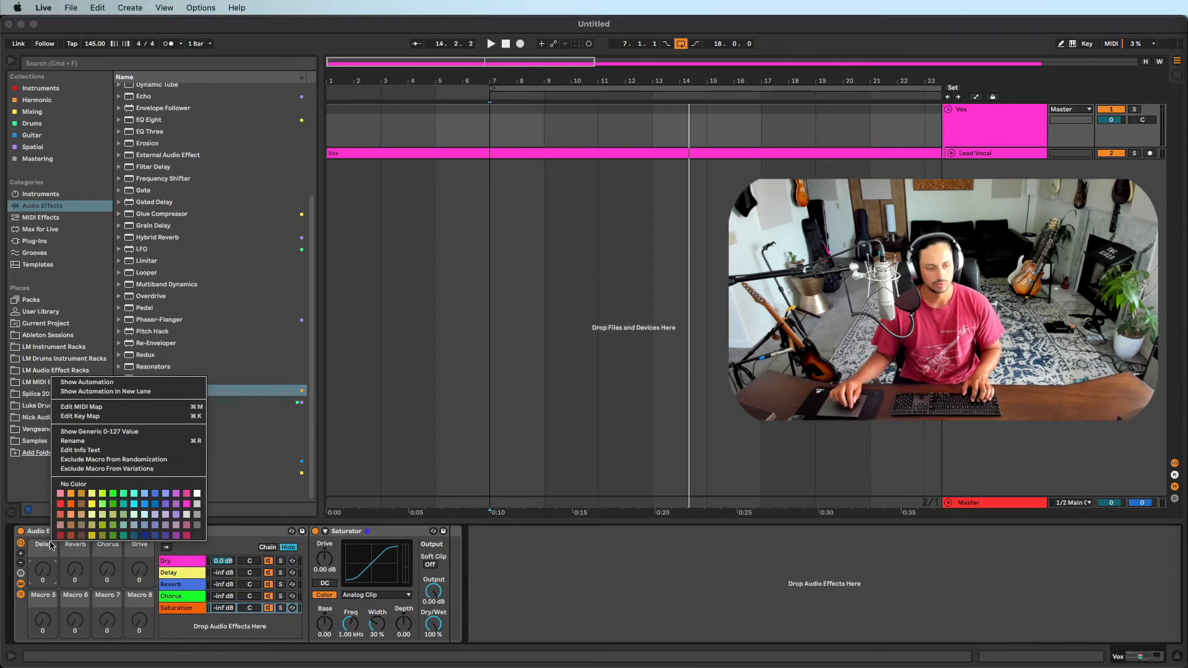
click(93, 496)
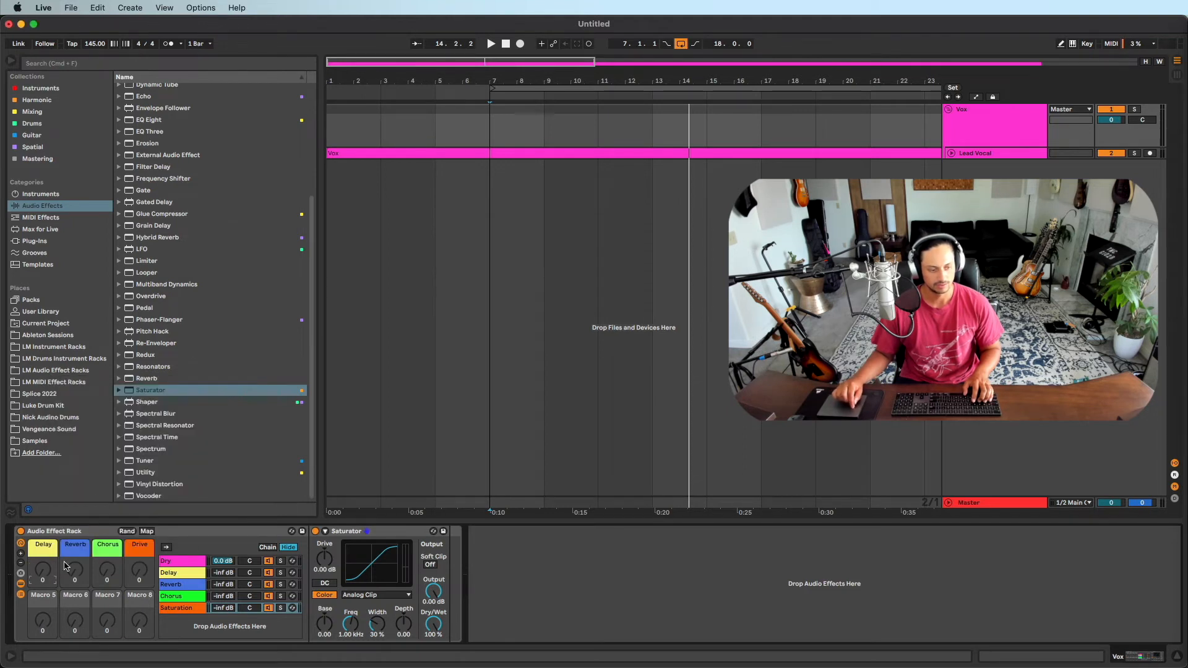
Map the Delay chain's volume to the Delay macro and the Reverb chain's volume to the Reverb macro.
click(146, 532)
click(224, 573)
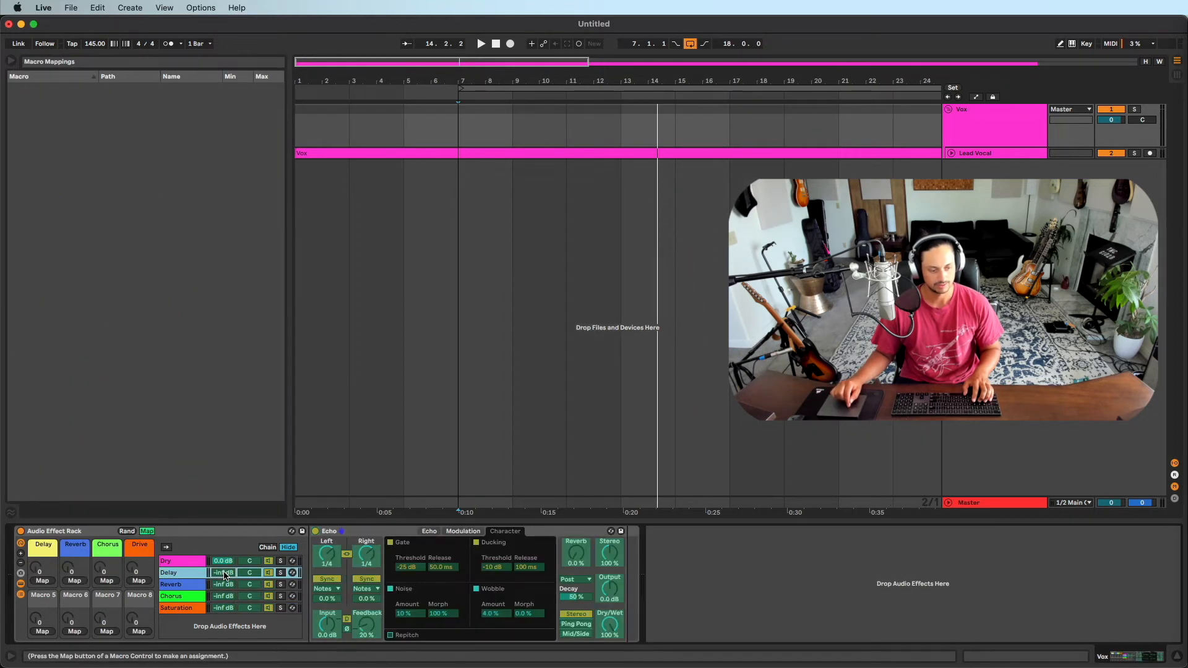
click(51, 582)
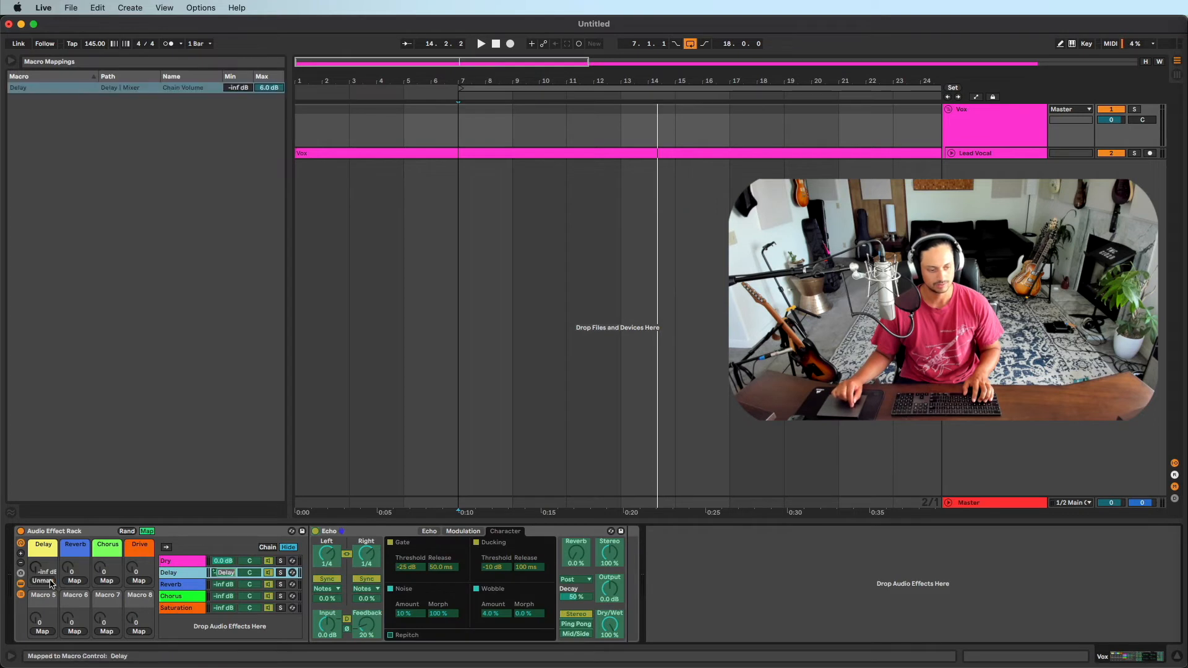
click(224, 585)
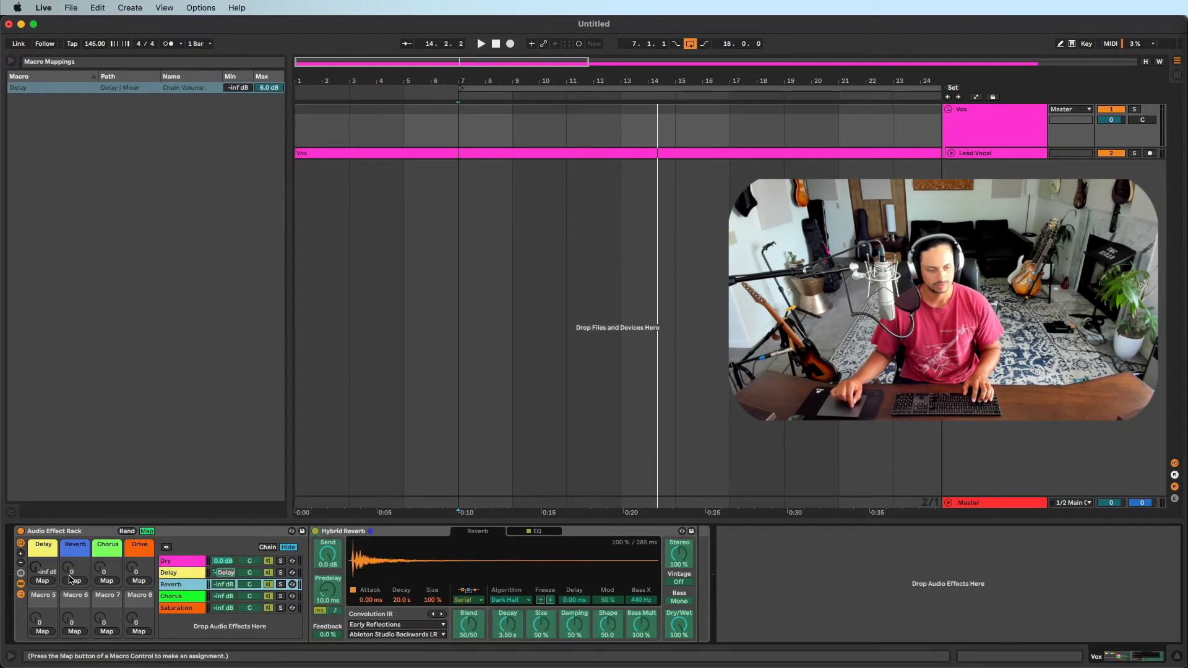
click(73, 581)
Map the Chorus chain's volume to the Chorus macro and the Saturation chain's volume to the Drive macro.
click(223, 598)
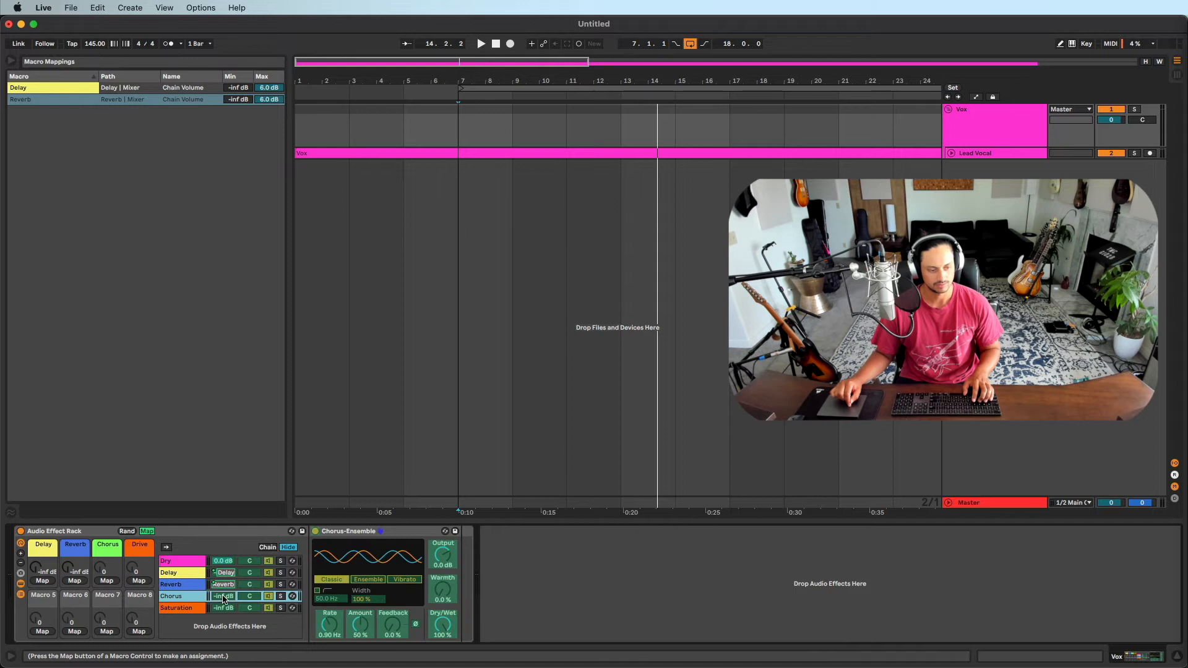
click(106, 581)
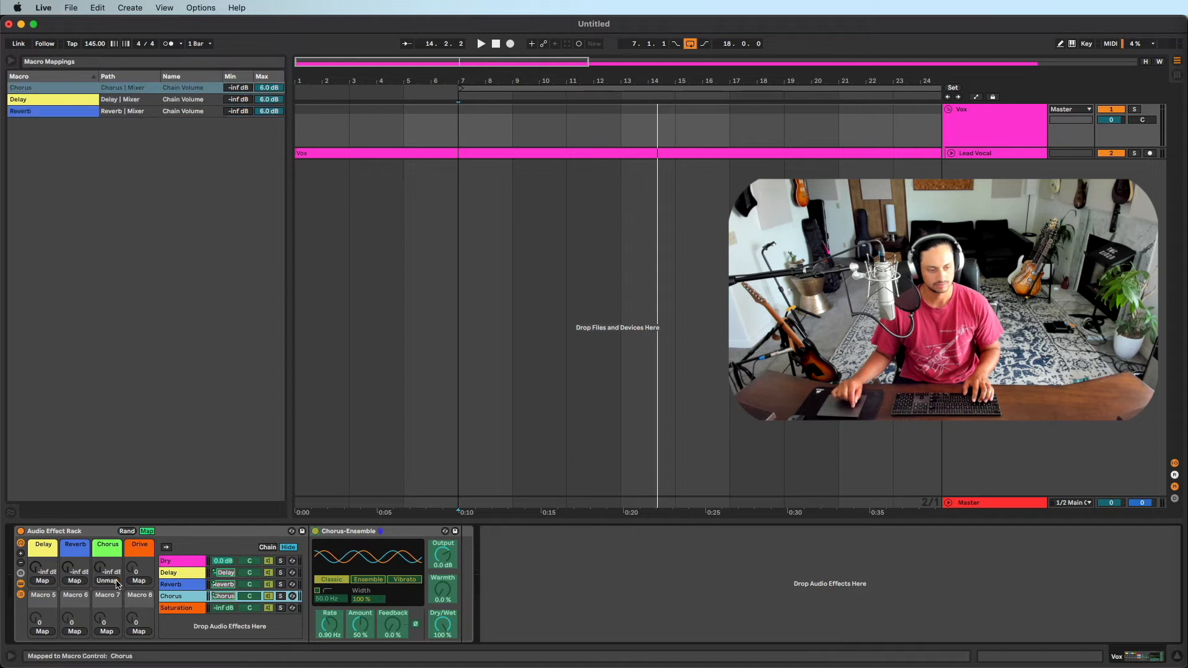
click(223, 609)
click(139, 581)
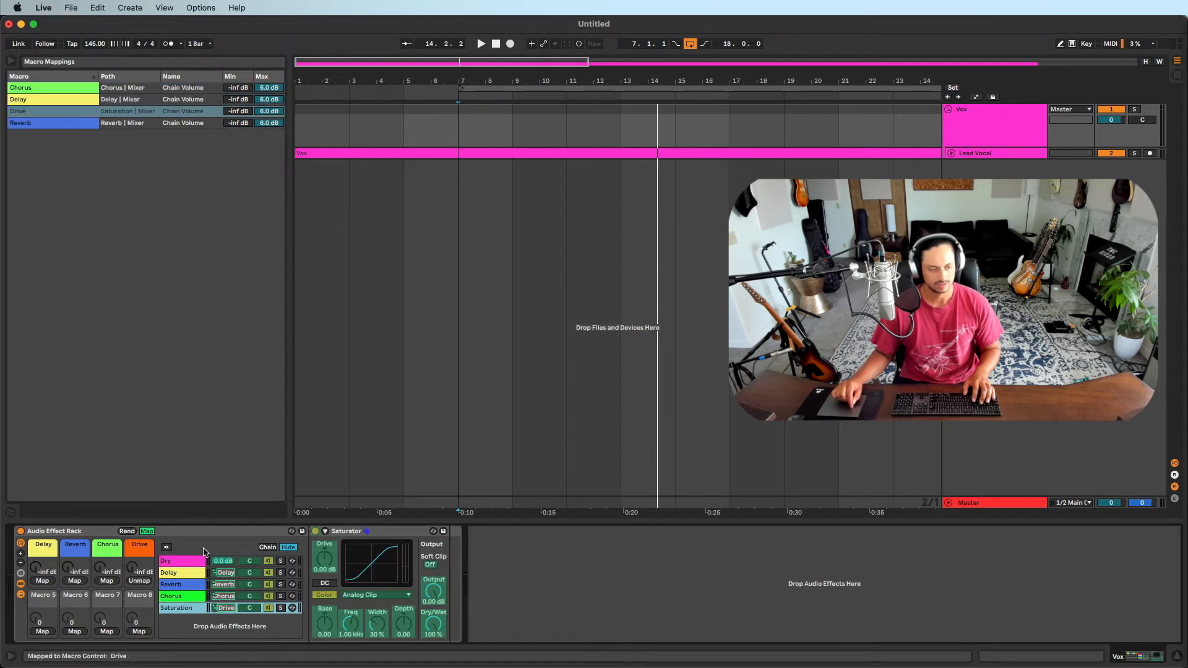
click(146, 531)
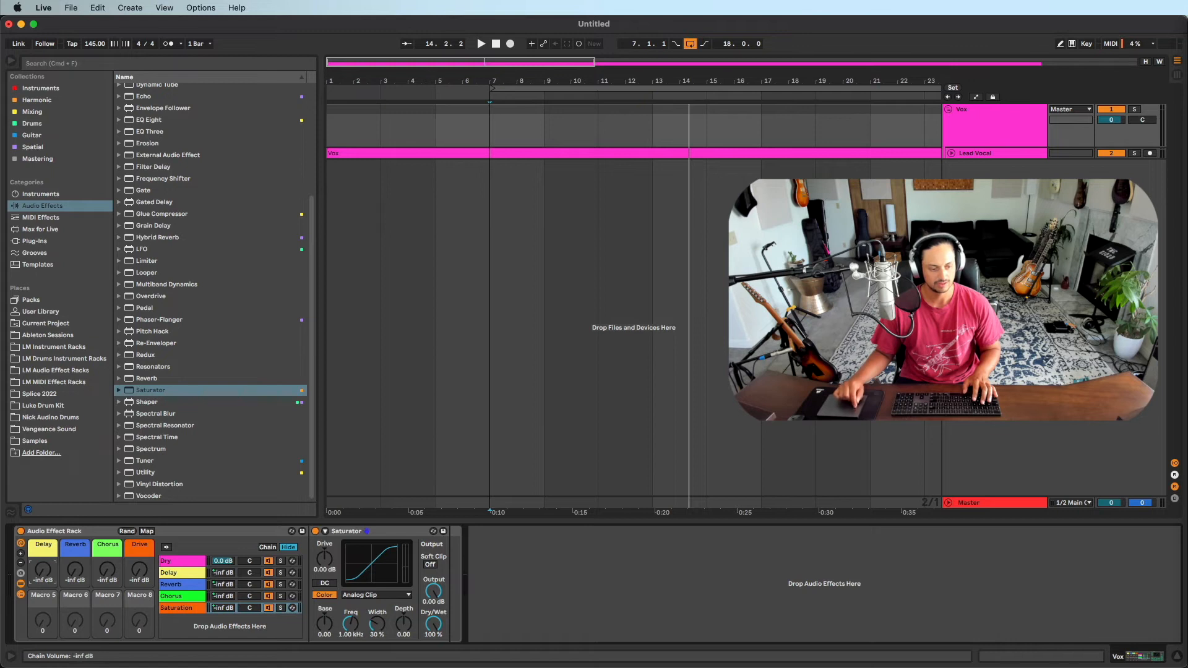
Set the maximum of the Chorus, Delay, Drive and Reverb chain volume mappings to -6 dB.
click(147, 532)
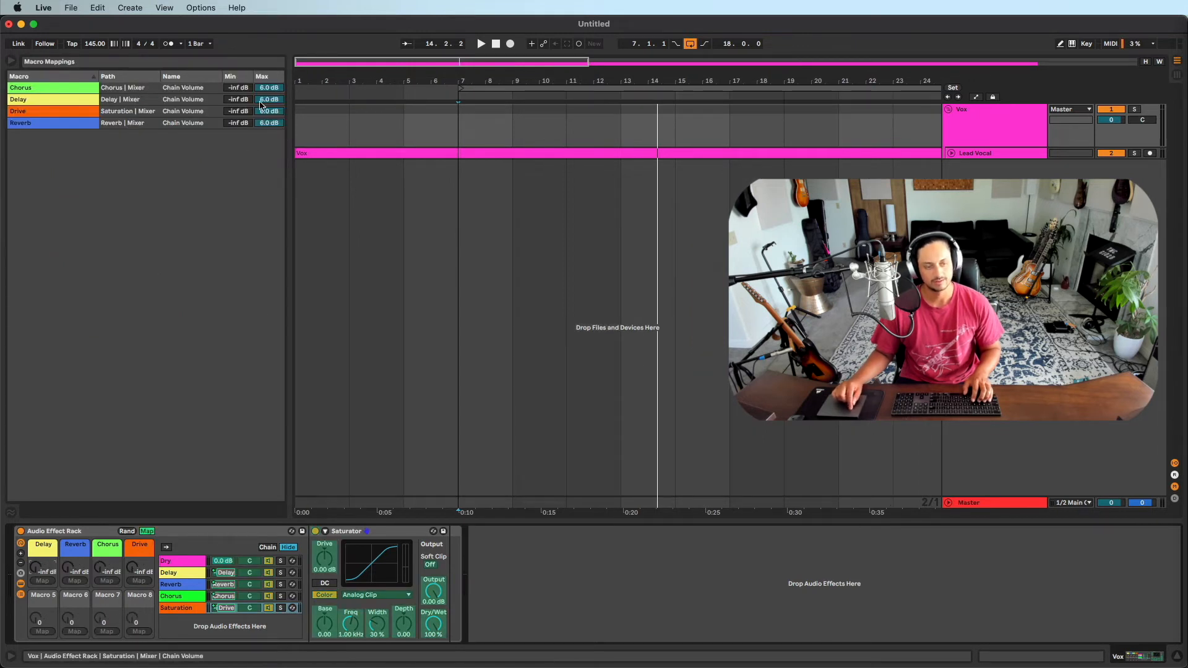
drag(269, 87, 271, 92)
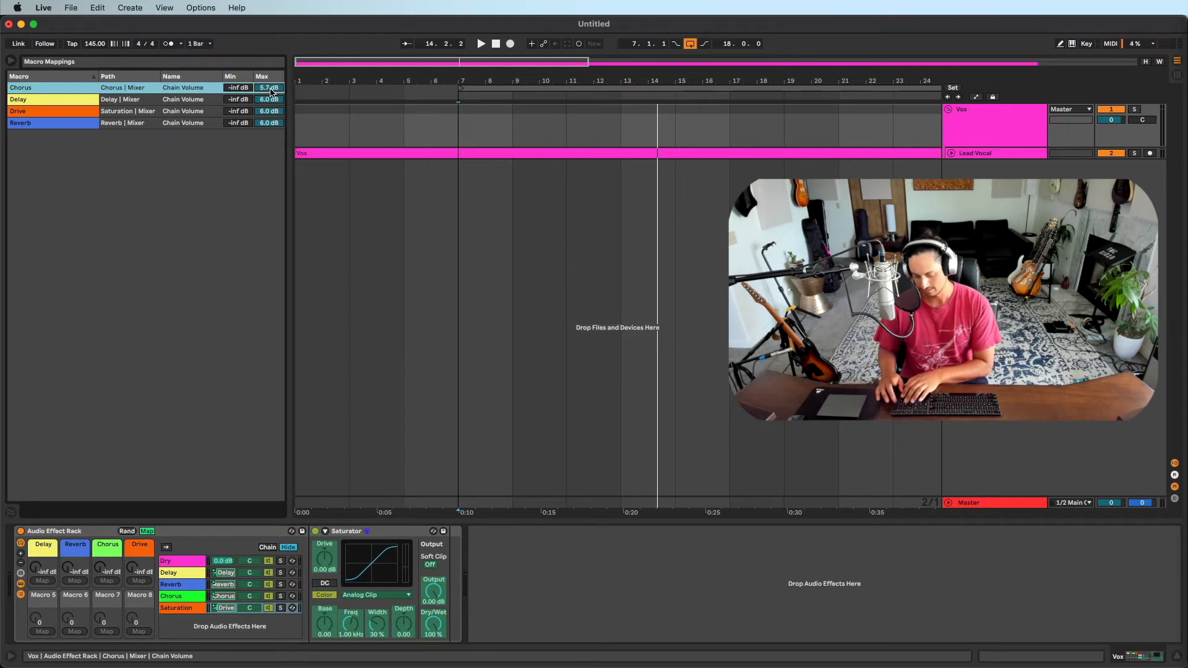
click(270, 100)
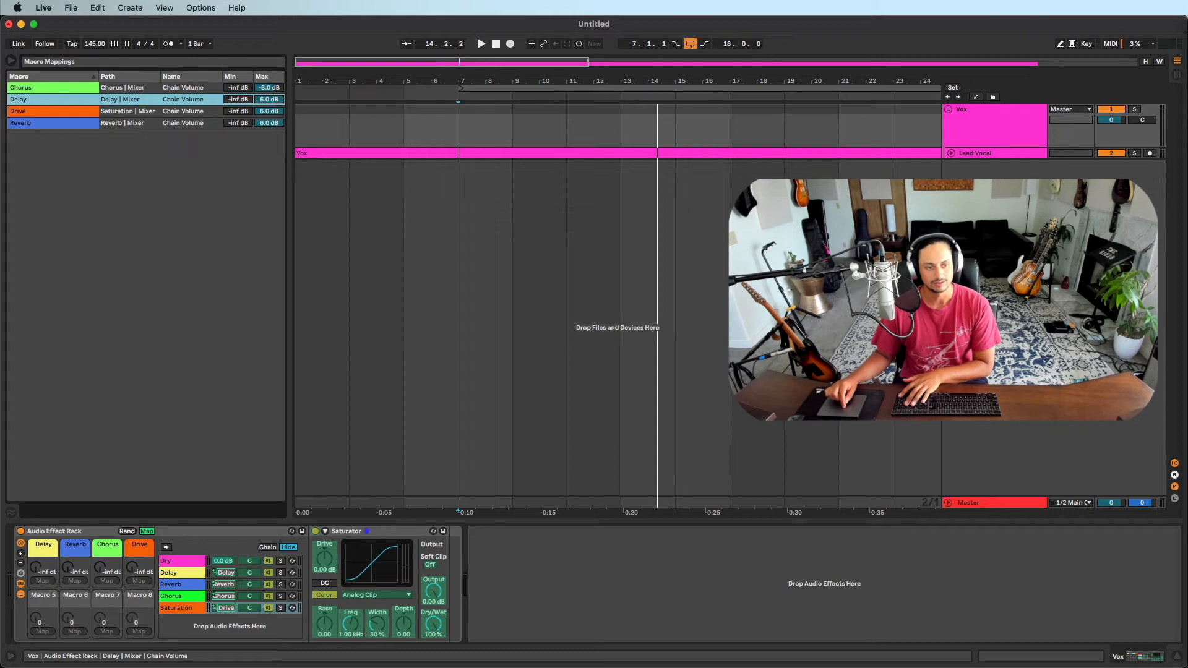
click(274, 88)
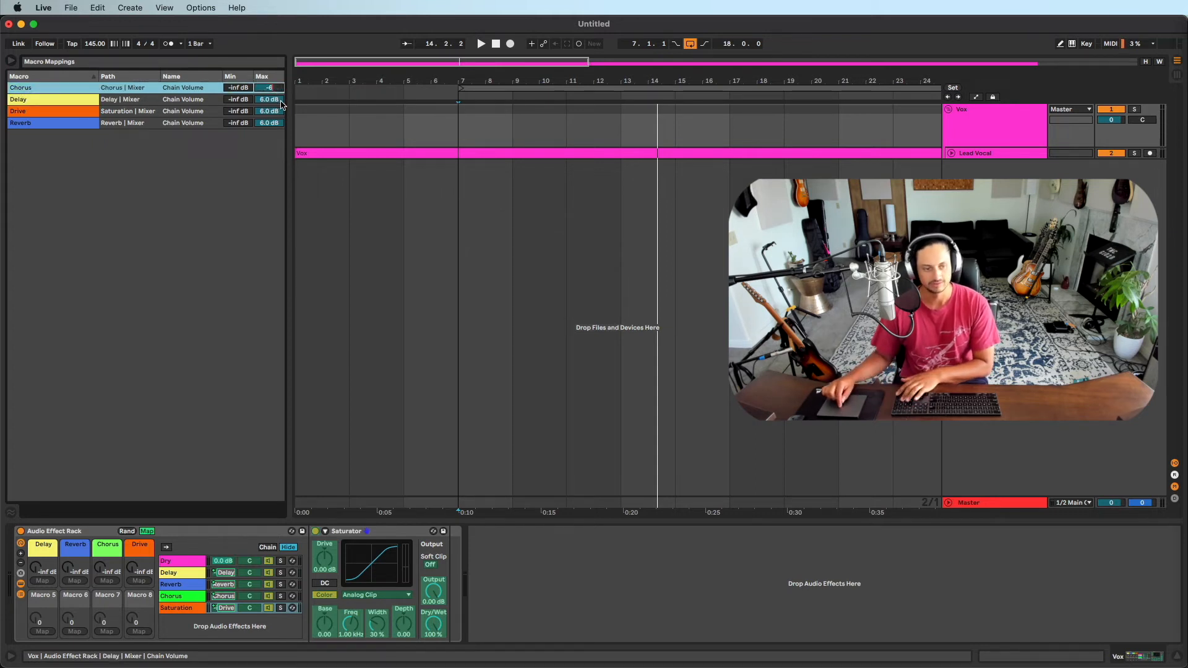
text(-6)
click(280, 101)
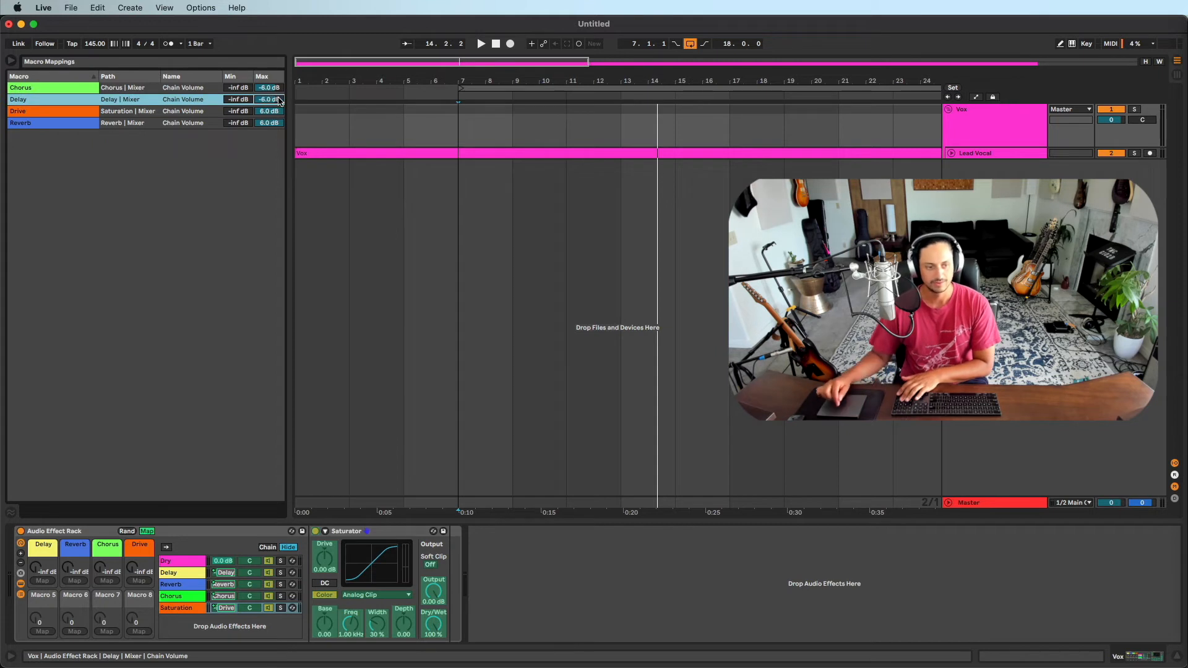
click(281, 112)
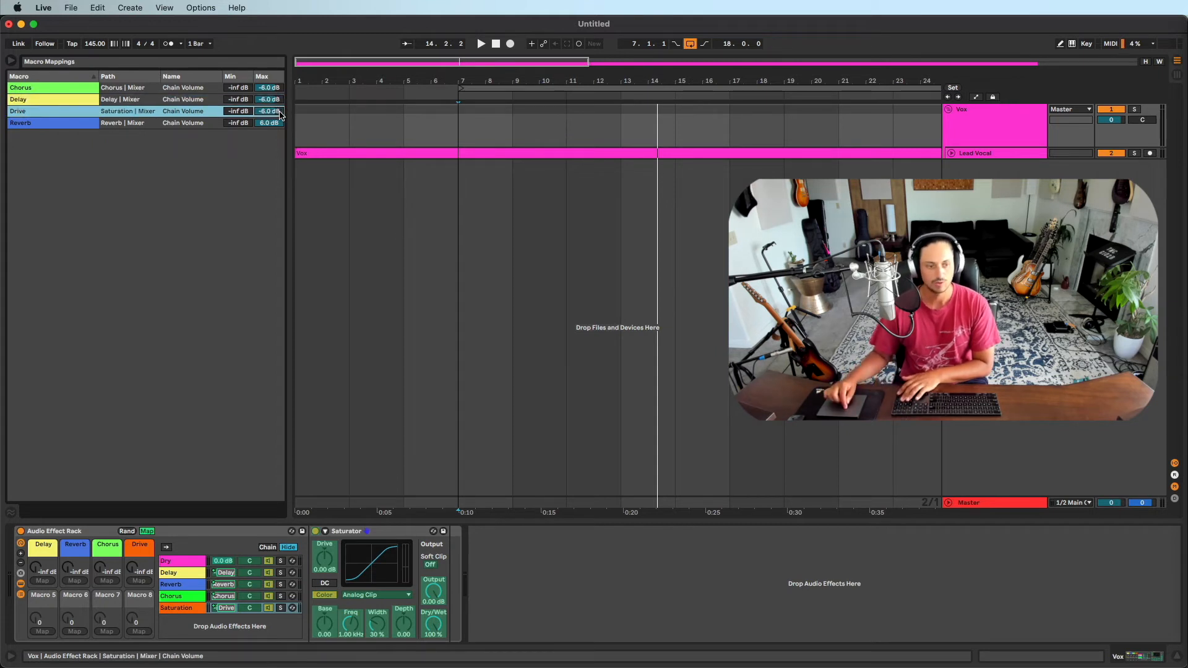
click(280, 124)
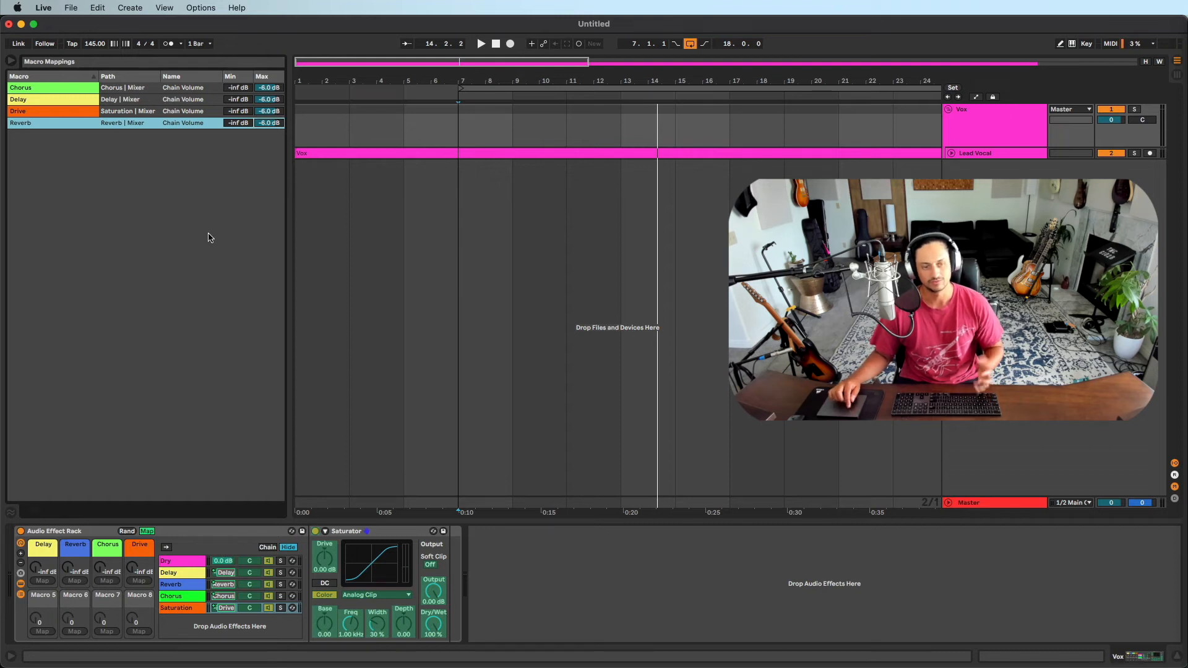
click(146, 531)
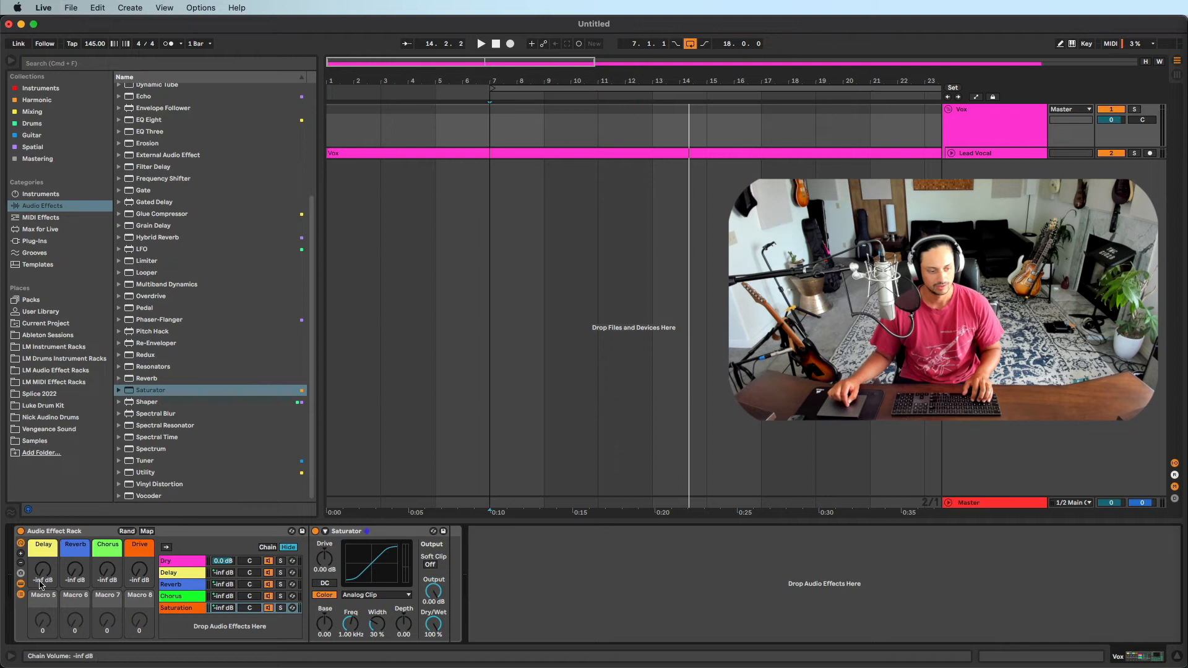
Hide the rack's chain list and devices, and play the vocal while sweeping the Delay, Reverb, Chorus and Drive macros.
click(21, 594)
mouse_move(43, 570)
mouse_down()
mouse_move(42, 557)
mouse_move(43, 573)
mouse_up()
key(space)
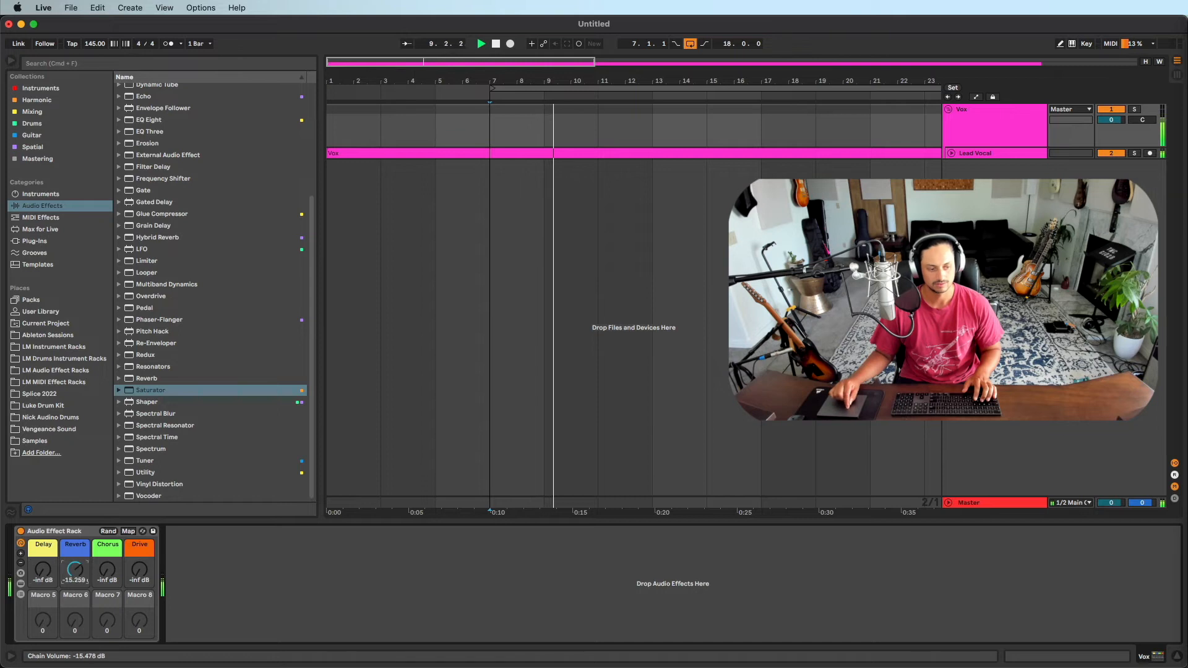
drag(103, 569, 135, 570)
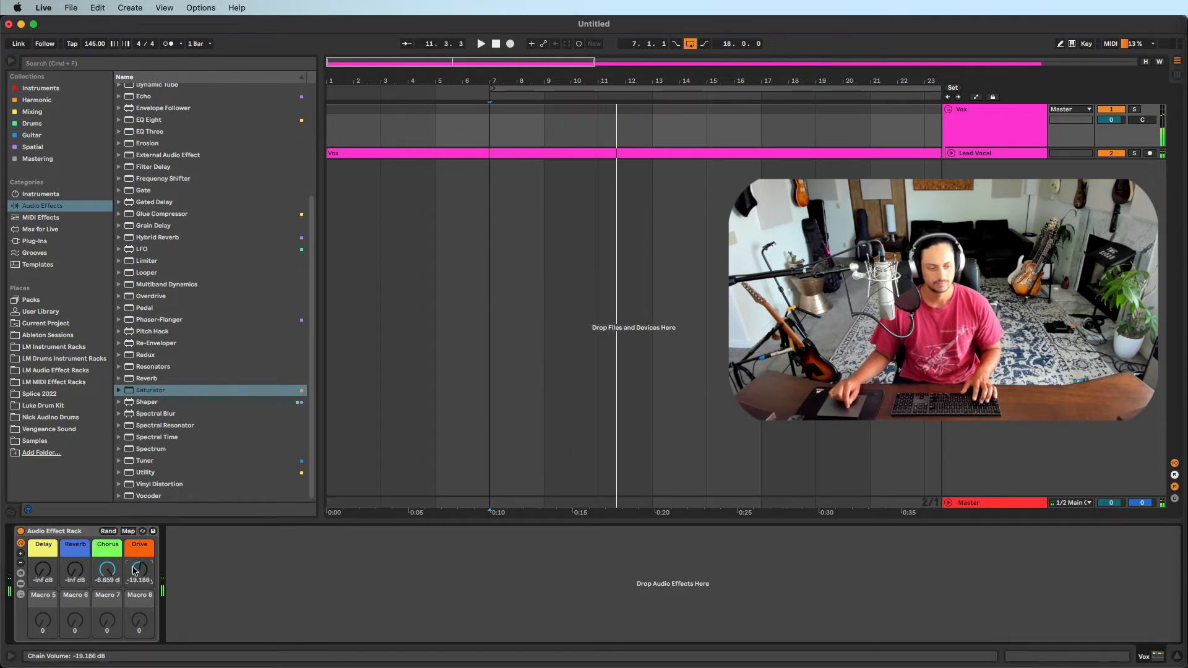
Show the rack's chain list and the devices of the selected chain again.
click(20, 595)
click(21, 595)
click(20, 595)
click(187, 581)
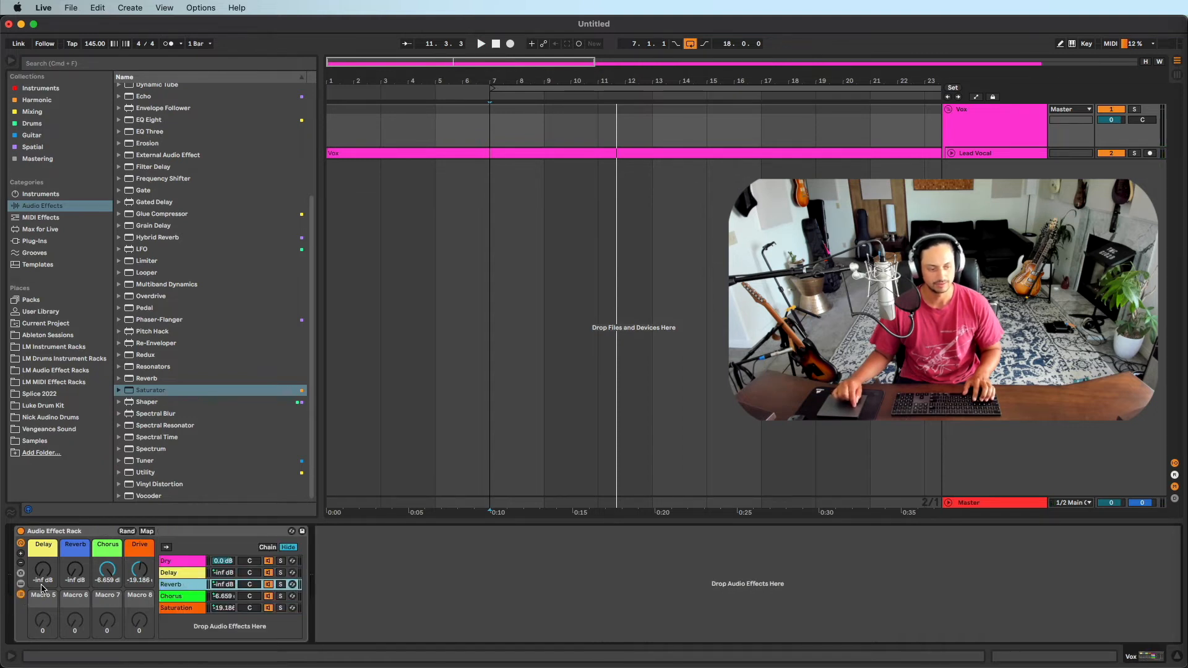
click(21, 585)
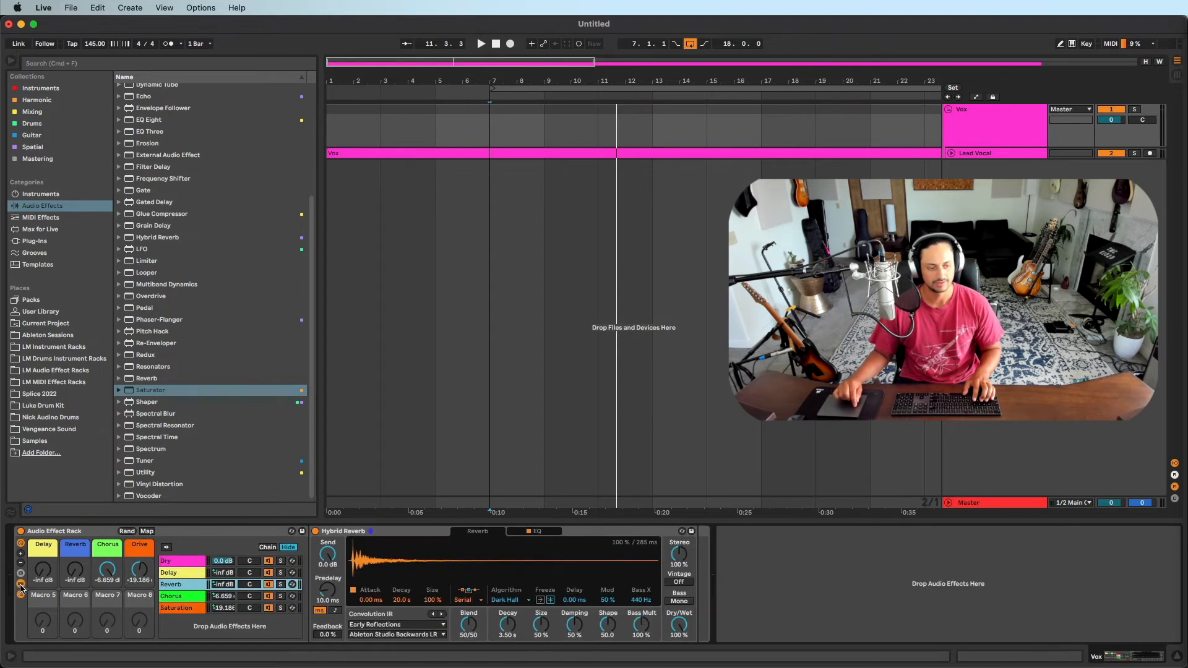
In the Saturation chain, set the Saturator's Drive to 6 dB and turn on Soft Clip.
click(199, 598)
click(190, 609)
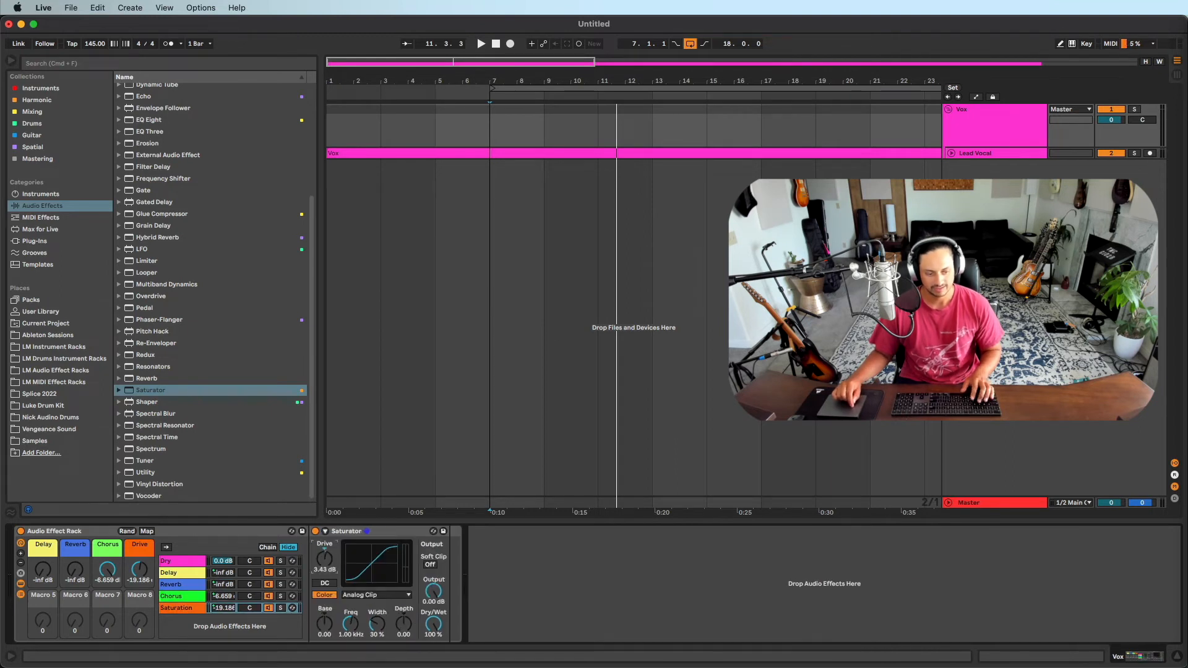
text(6)
key(Return)
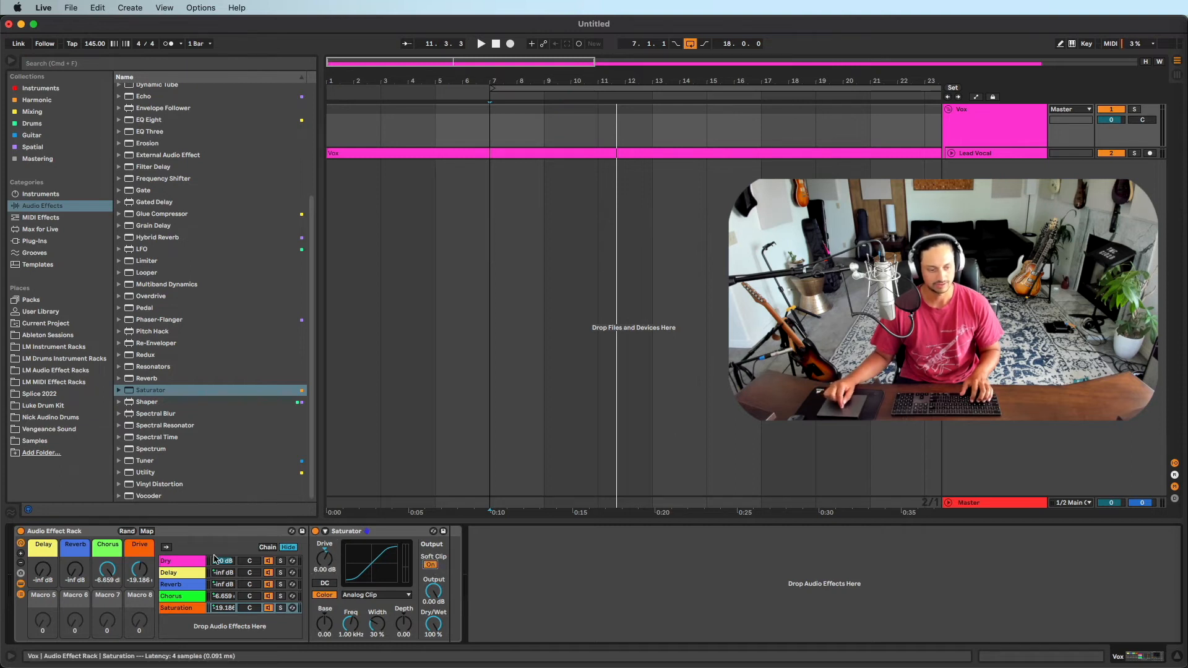
Play the vocal while adjusting the Drive macro, and bring the Chorus and Drive macros down to -inf dB.
key(space)
drag(141, 571, 108, 609)
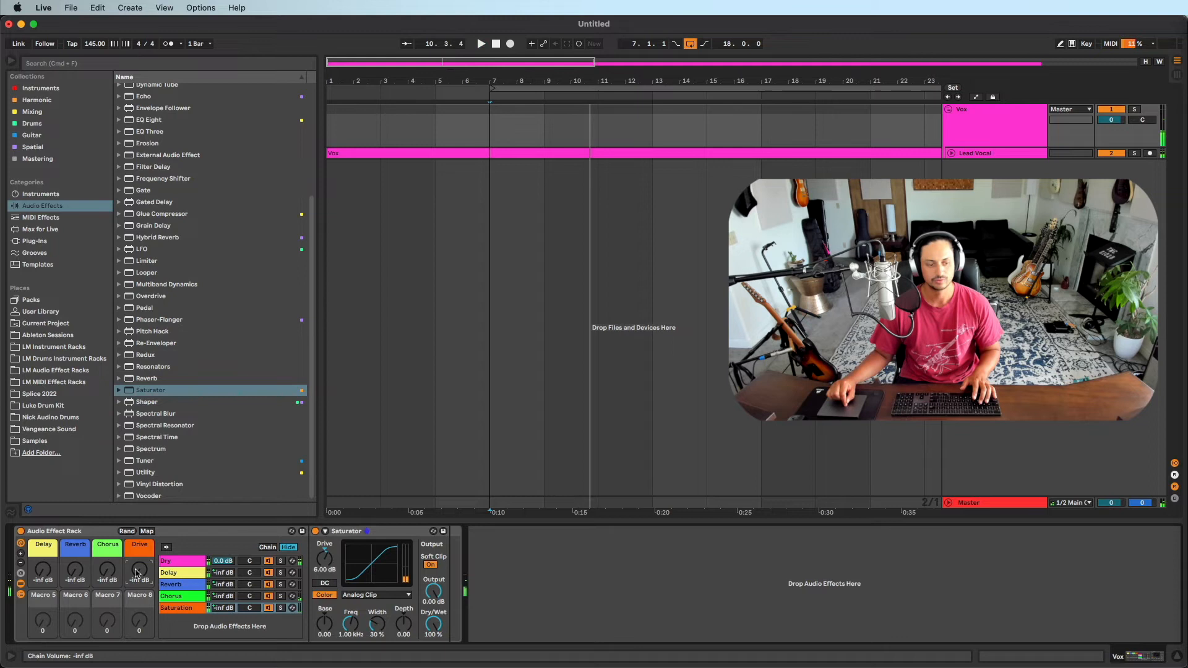
Map the Saturator's Output to the Drive macro with a minimum of 0 dB and a maximum of -8 dB.
click(147, 531)
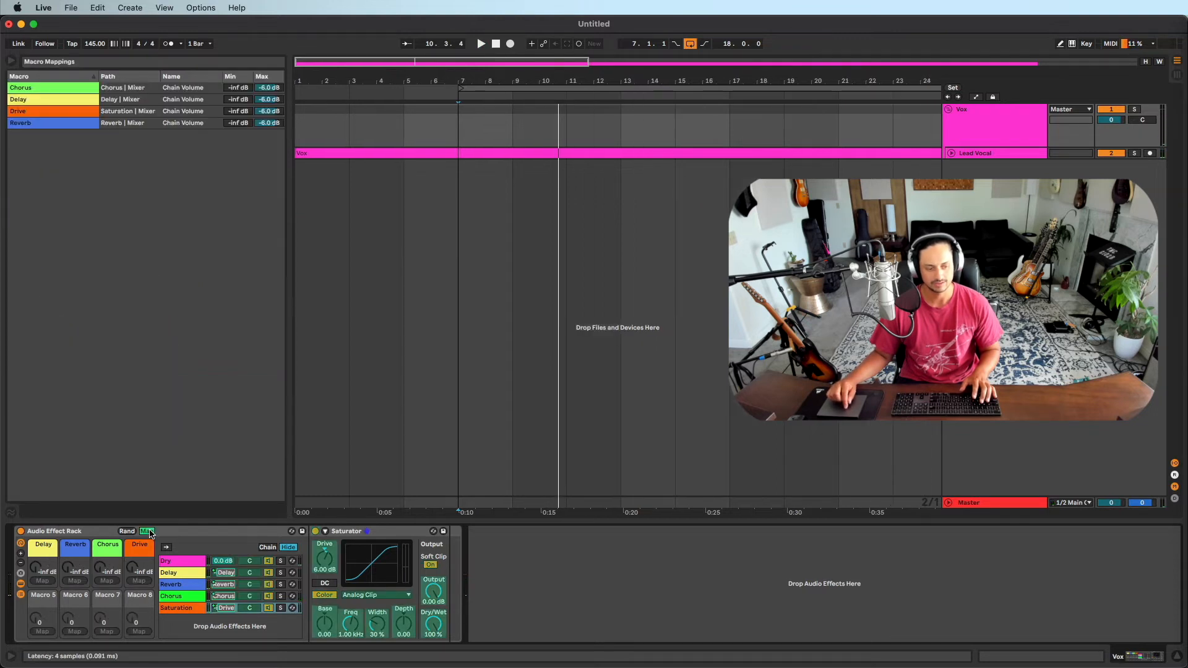
click(439, 598)
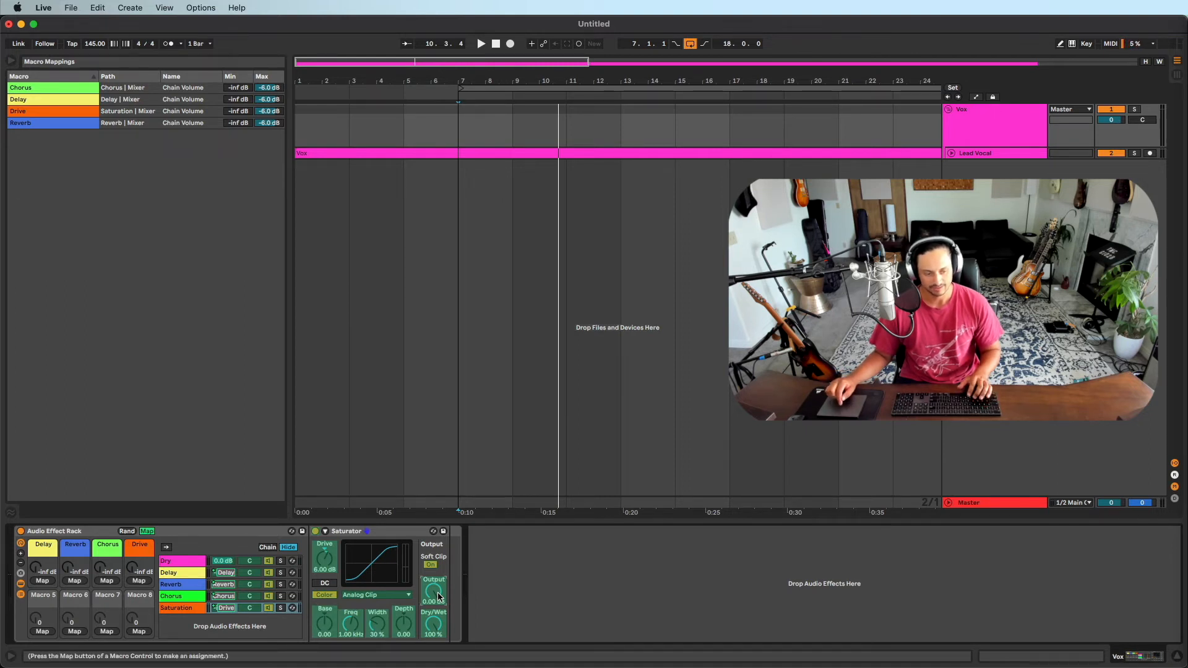
click(138, 580)
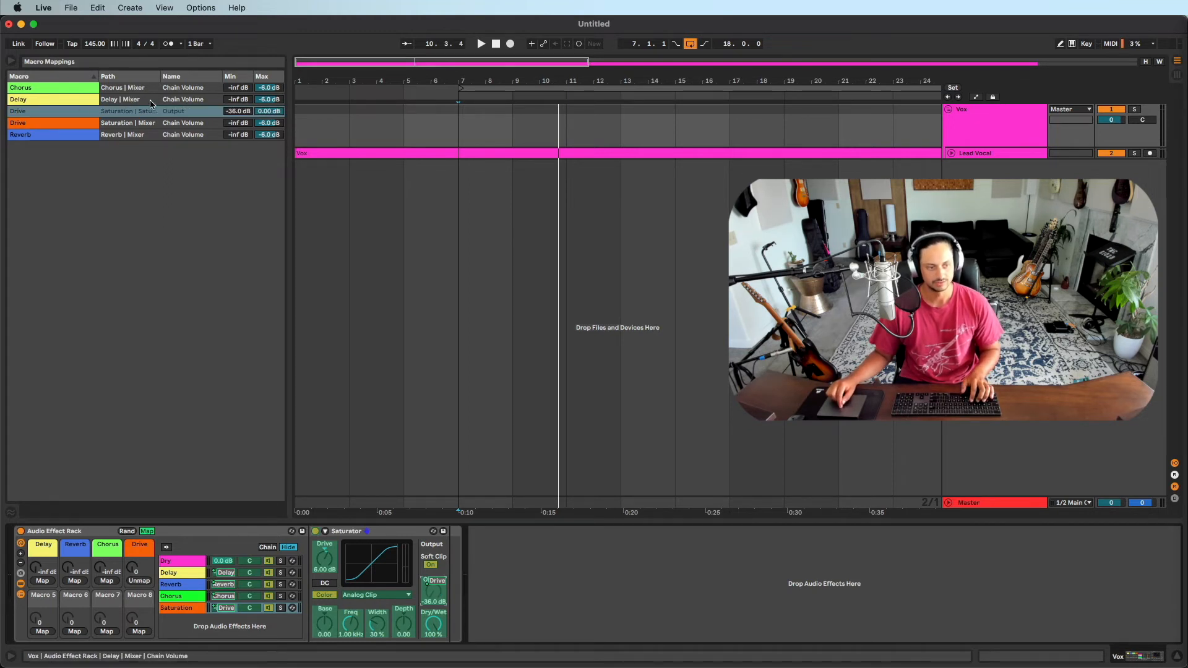
click(236, 115)
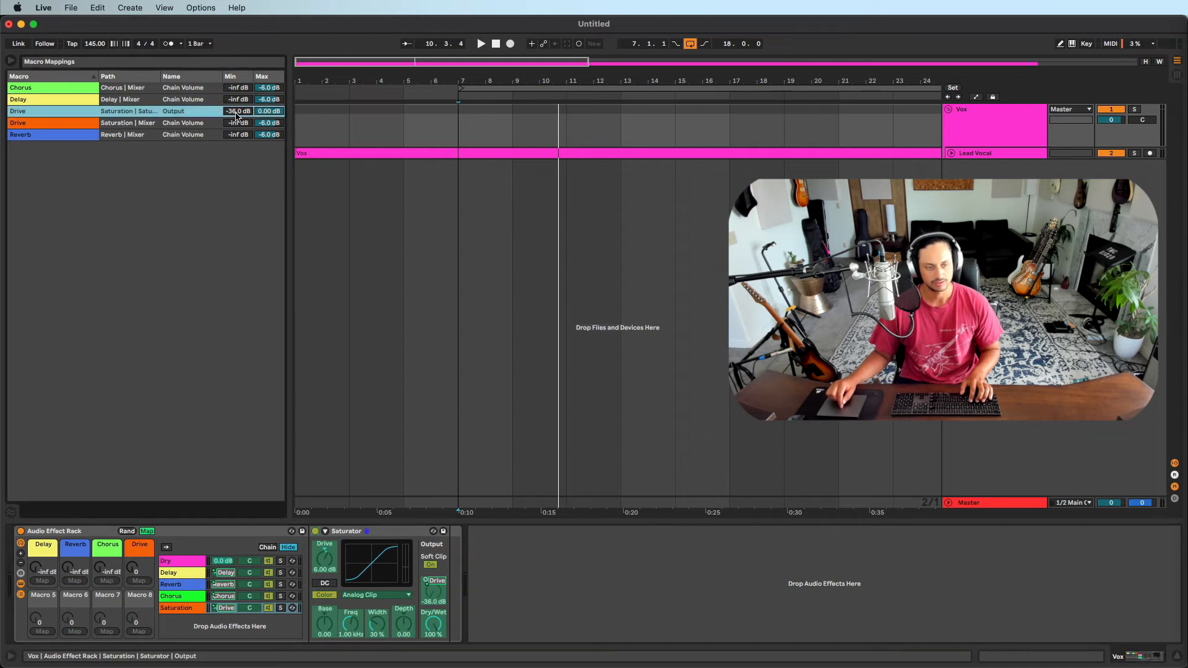
text(0)
key(Return)
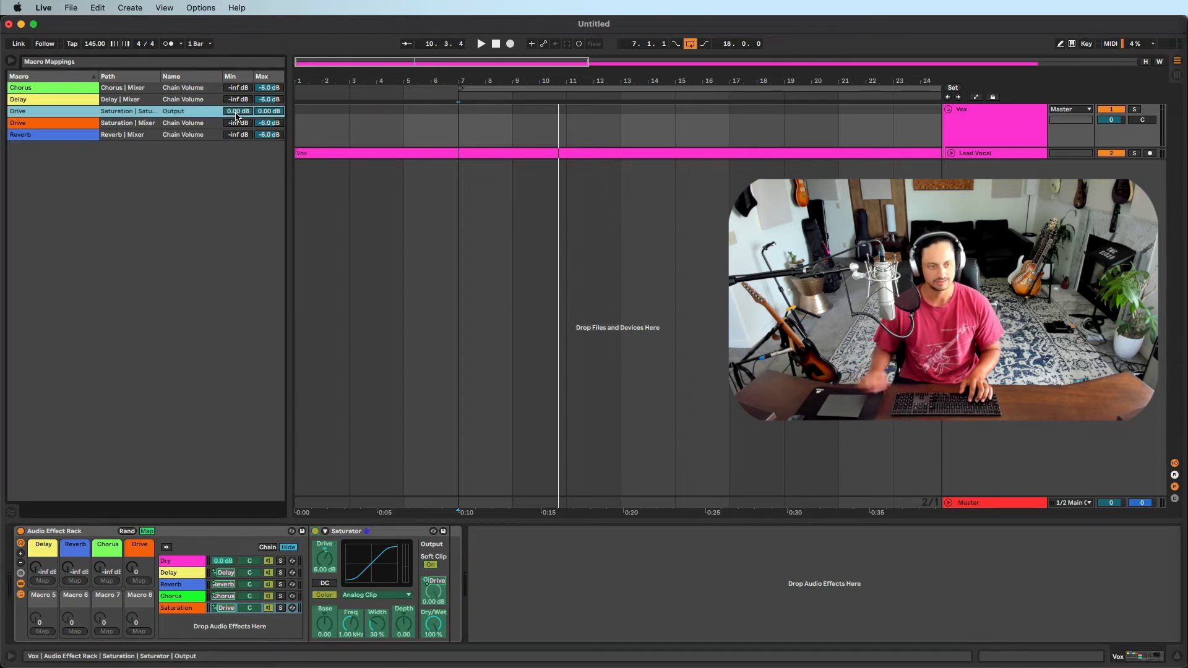
click(268, 114)
text(-8)
key(Return)
key(super+m)
Play the vocal while raising the Drive macro to 127.
key(space)
drag(140, 569, 139, 506)
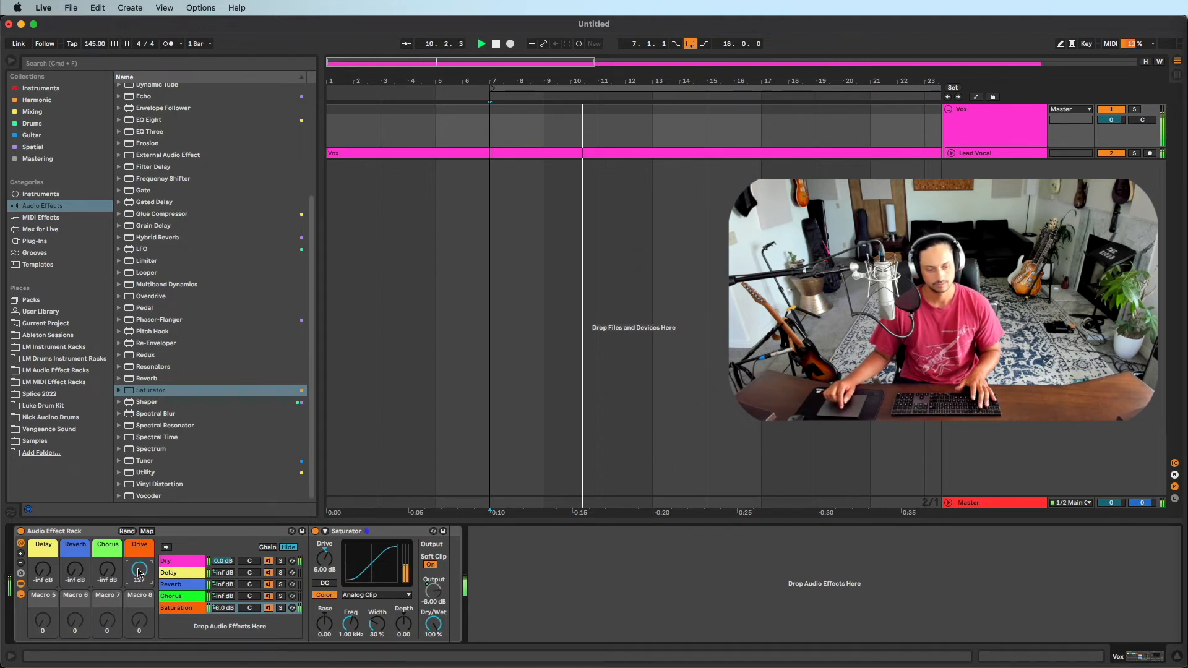
Map the Saturator's Drive to the Drive macro with a minimum of 0 dB and a maximum of 12 dB.
click(147, 532)
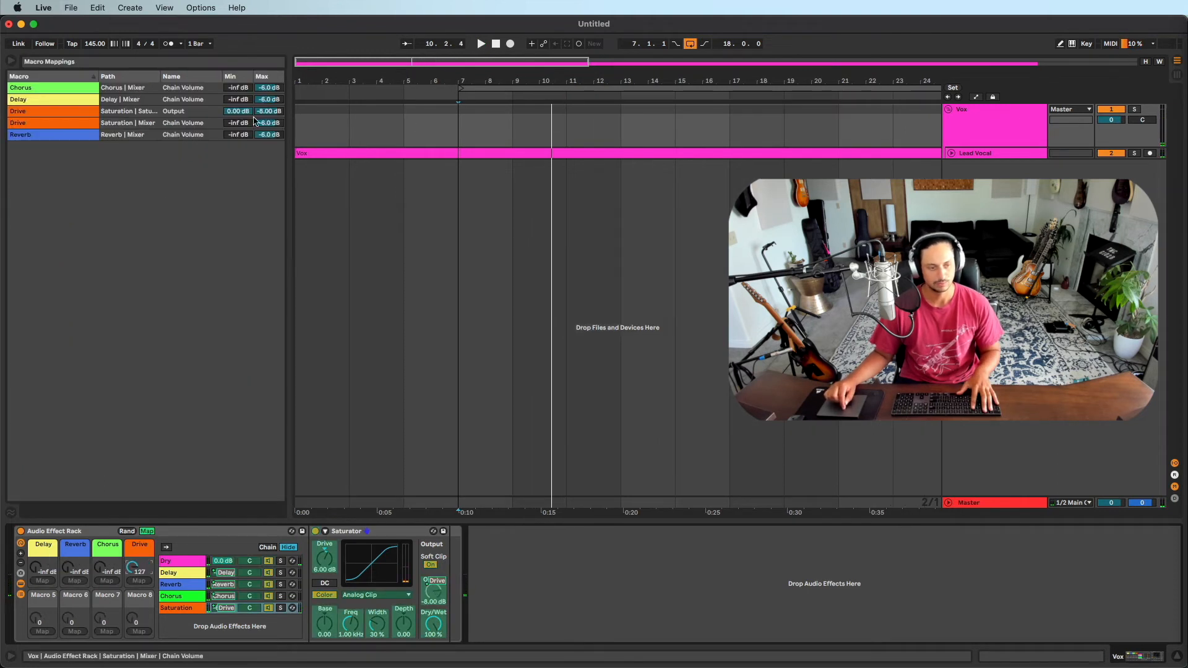
click(334, 560)
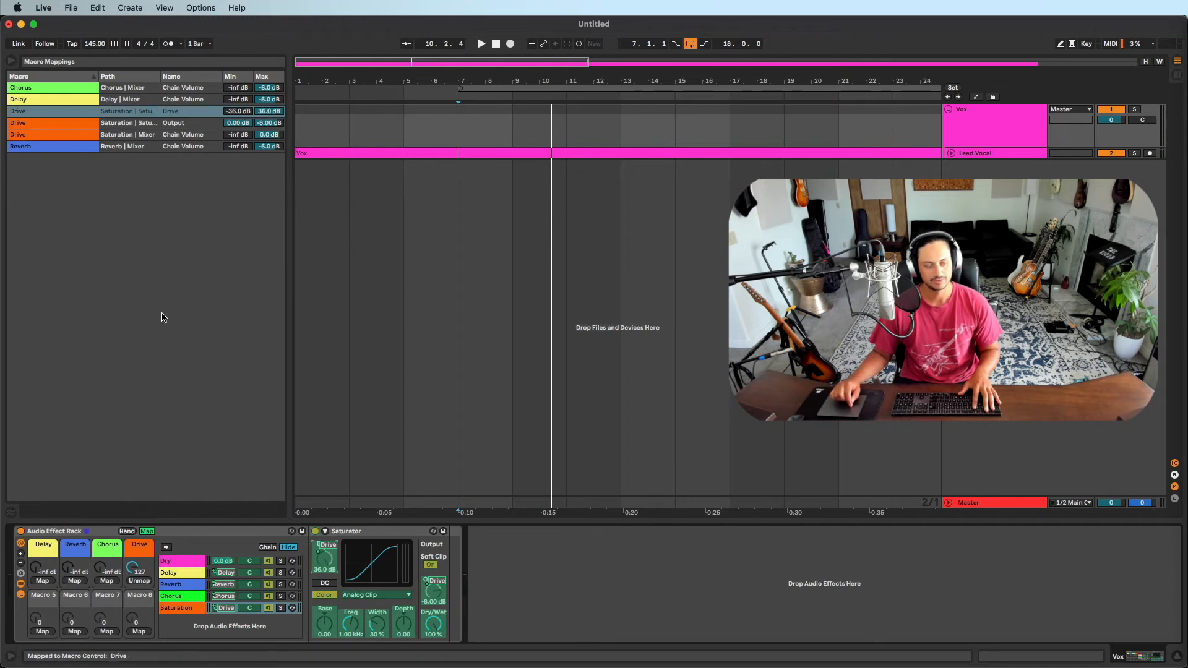
click(70, 113)
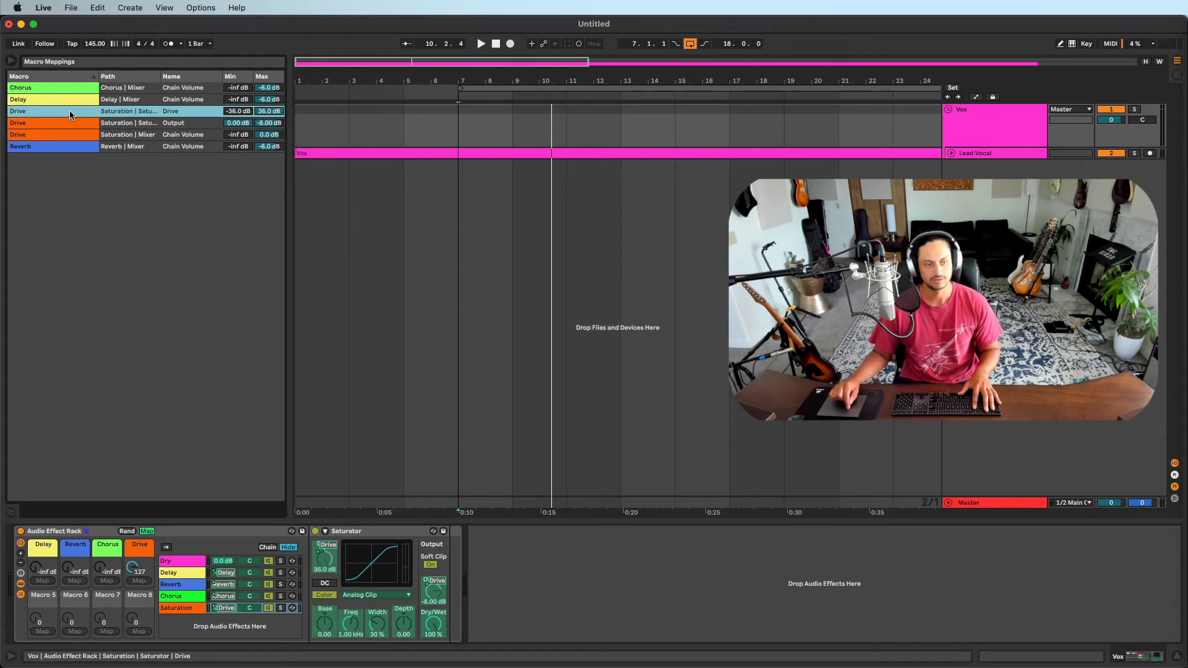
click(238, 111)
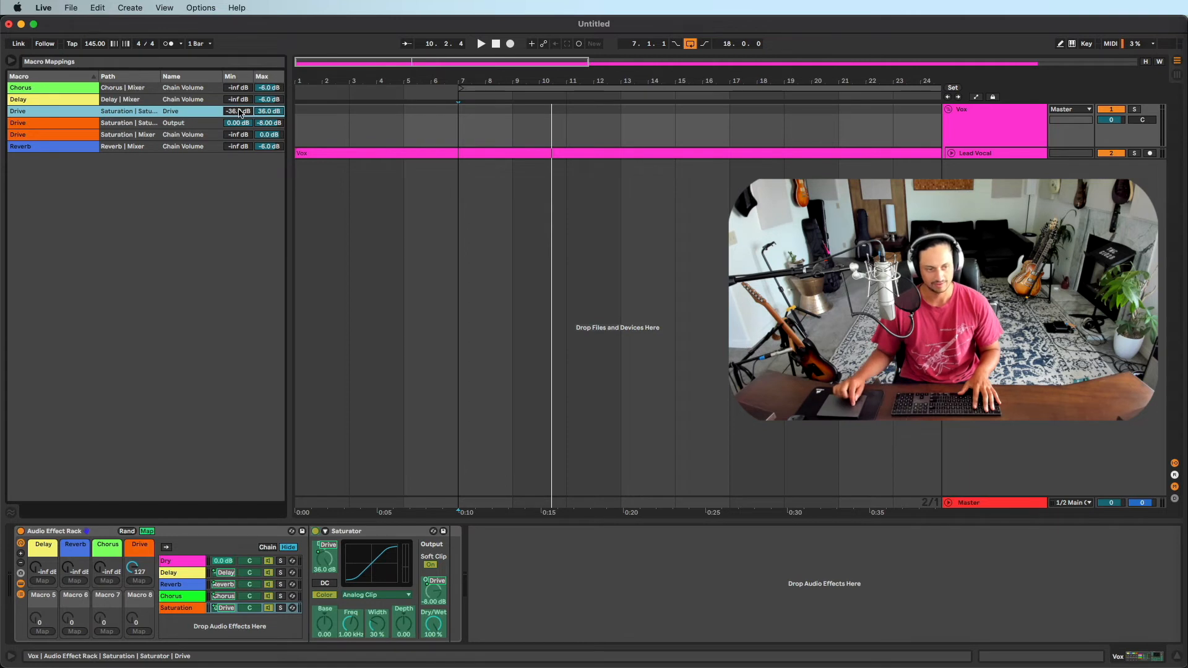
text(0)
click(271, 112)
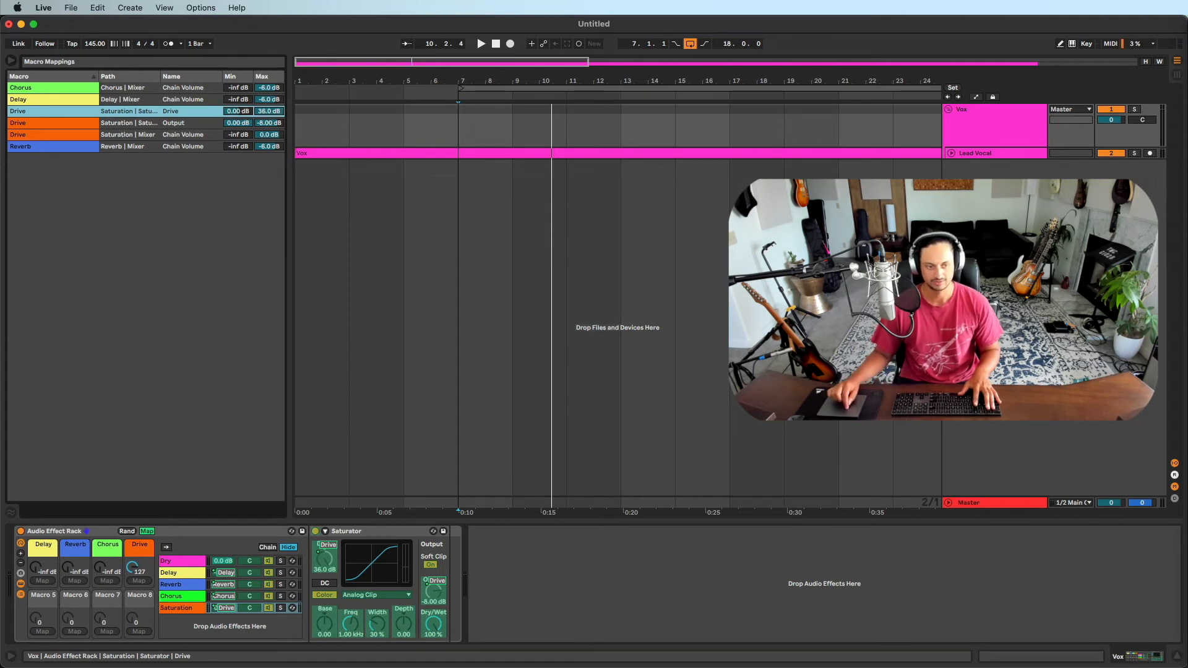
text(12)
key(Return)
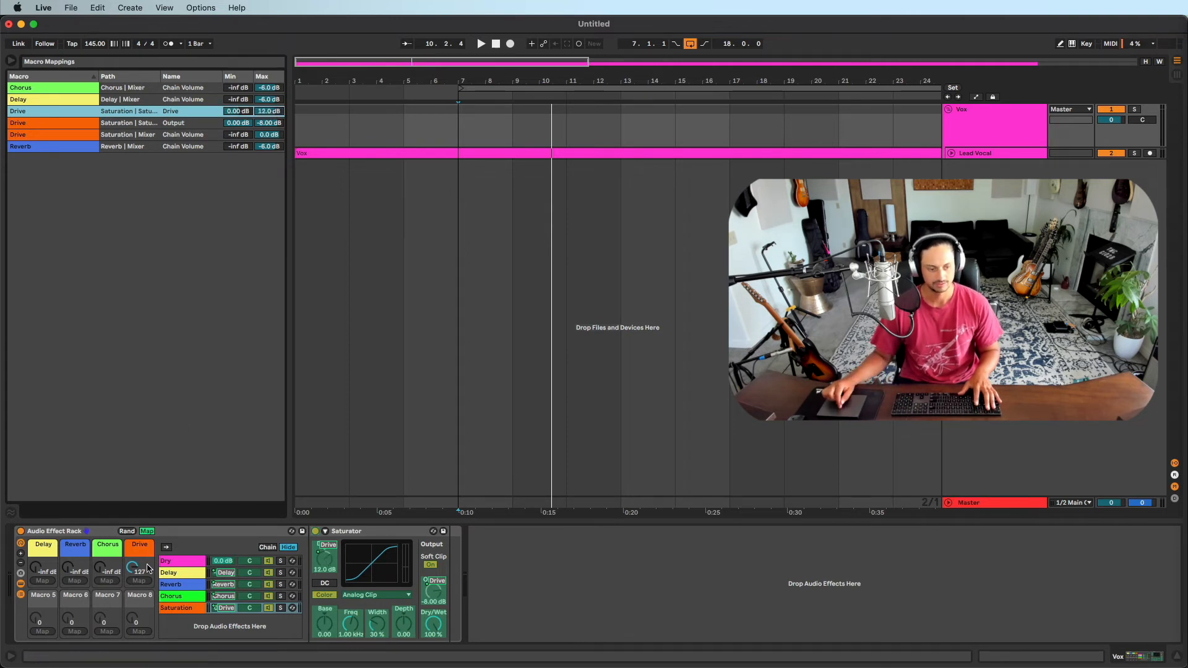
Return the Drive macro to 0 and play the vocal while raising it.
drag(134, 568, 133, 563)
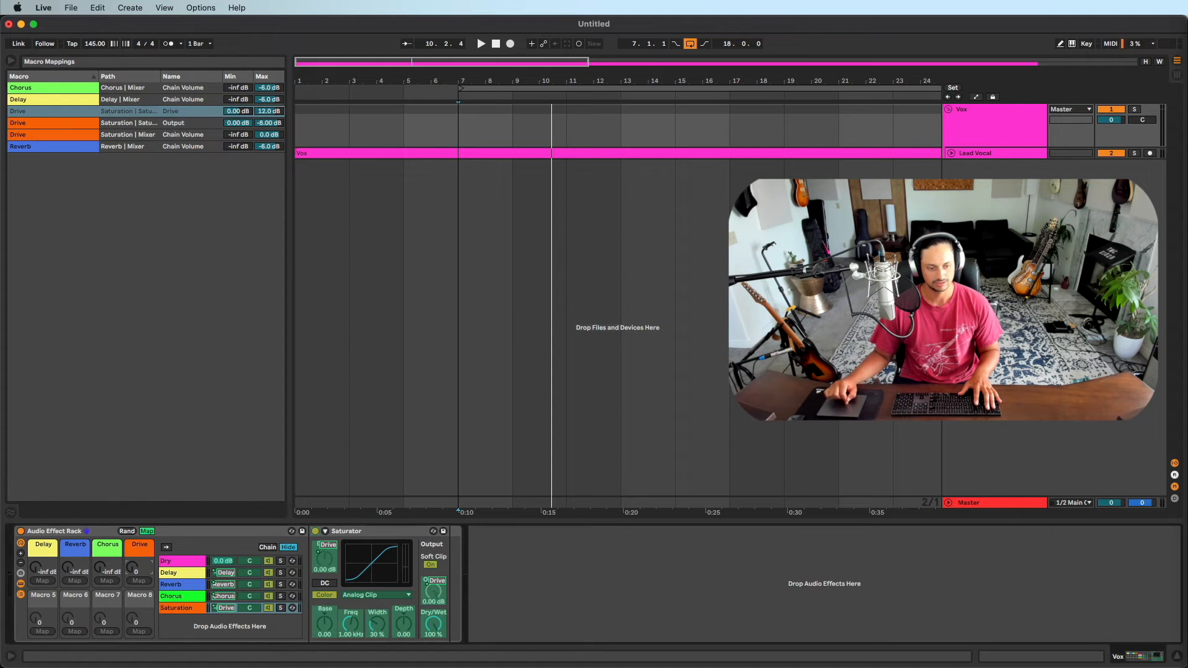
key(space)
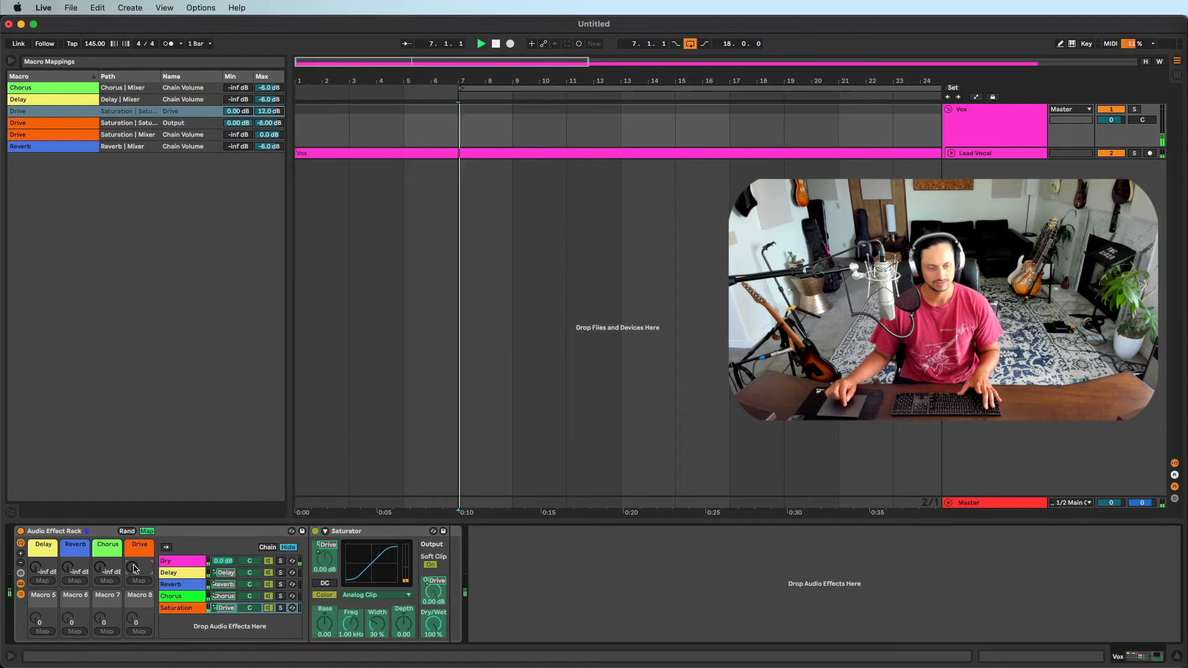
drag(134, 569, 134, 534)
Set the maximum of the Saturator Output mapping to -12 dB and play the vocal while sweeping the Drive macro.
click(269, 123)
text(-12)
key(Return)
key(space)
drag(133, 566, 132, 621)
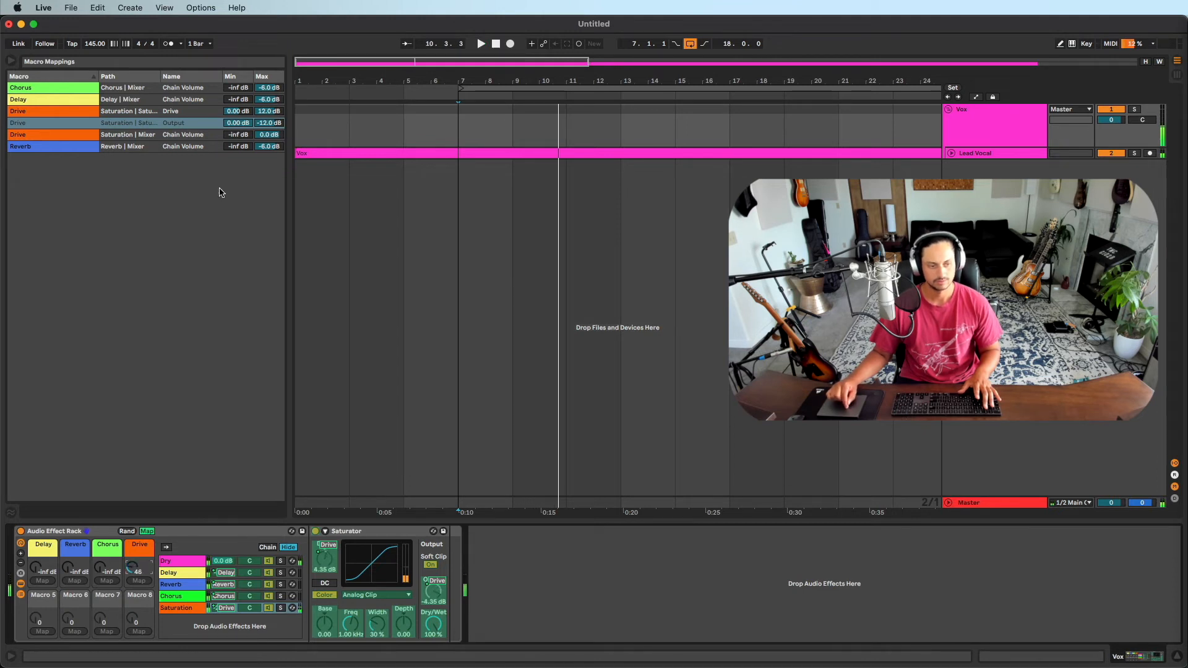
Set the maximum of the Saturator Output mapping to -15 dB and audition the Drive macro, leaving map mode.
click(269, 124)
text(-15)
key(Return)
key(space)
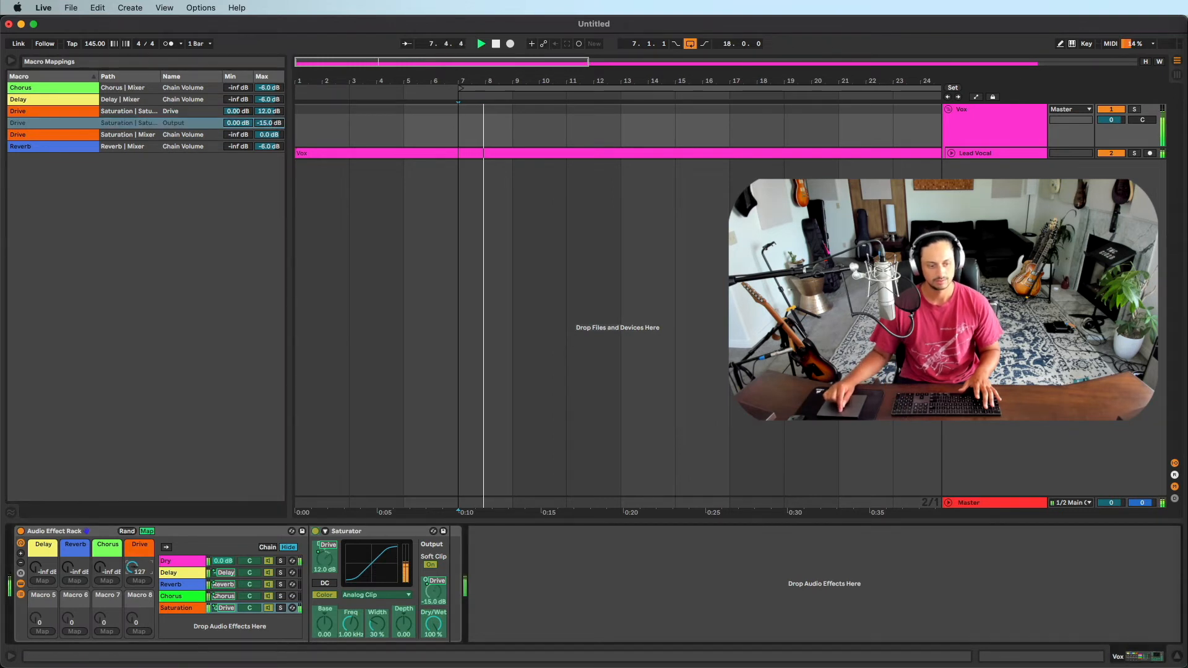
drag(132, 567, 139, 594)
click(148, 530)
key(space)
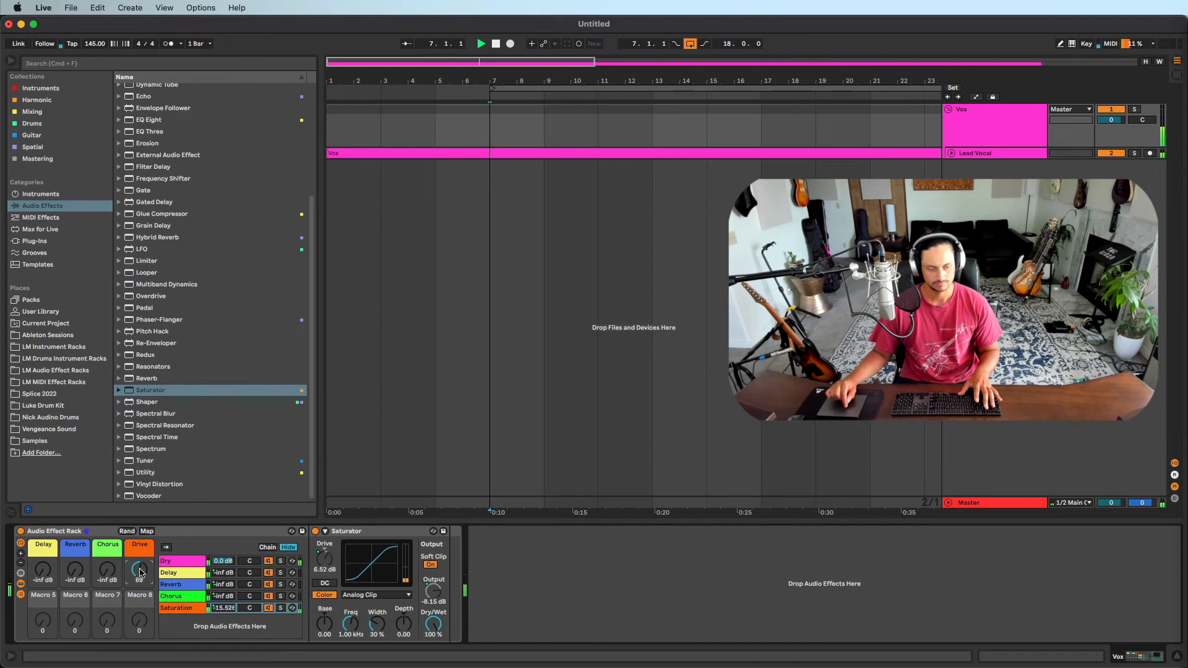
Try a 6 dB minimum for the Saturator Drive mapping and settle on 4 dB.
click(147, 531)
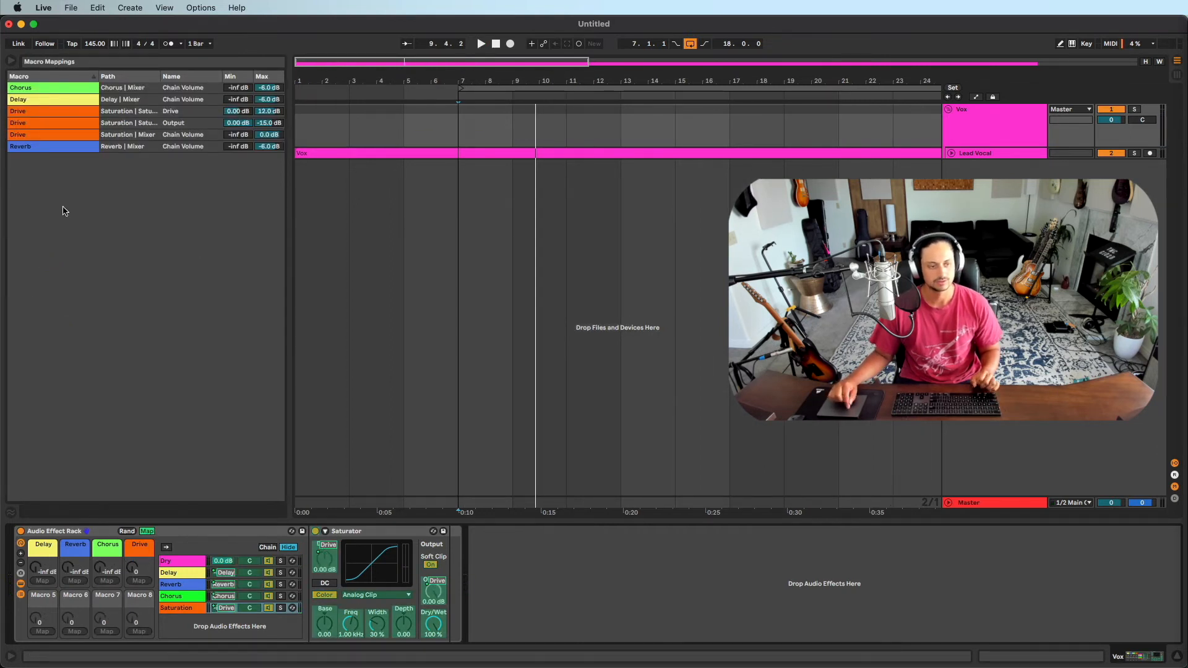
click(47, 114)
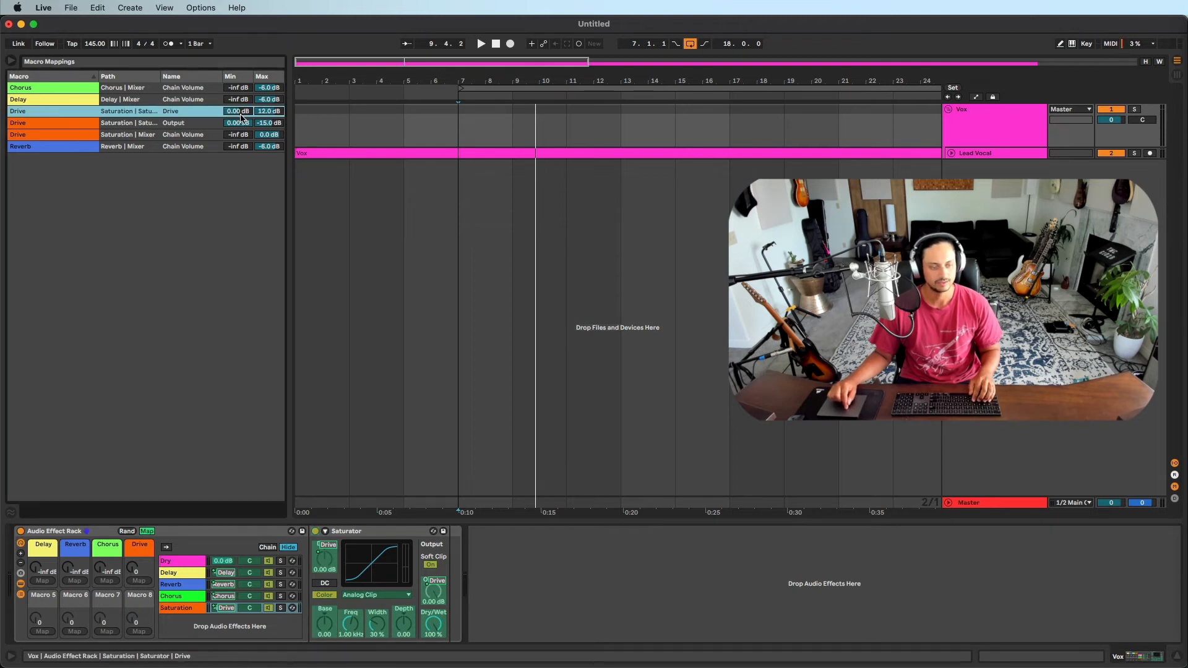
text(6)
key(Return)
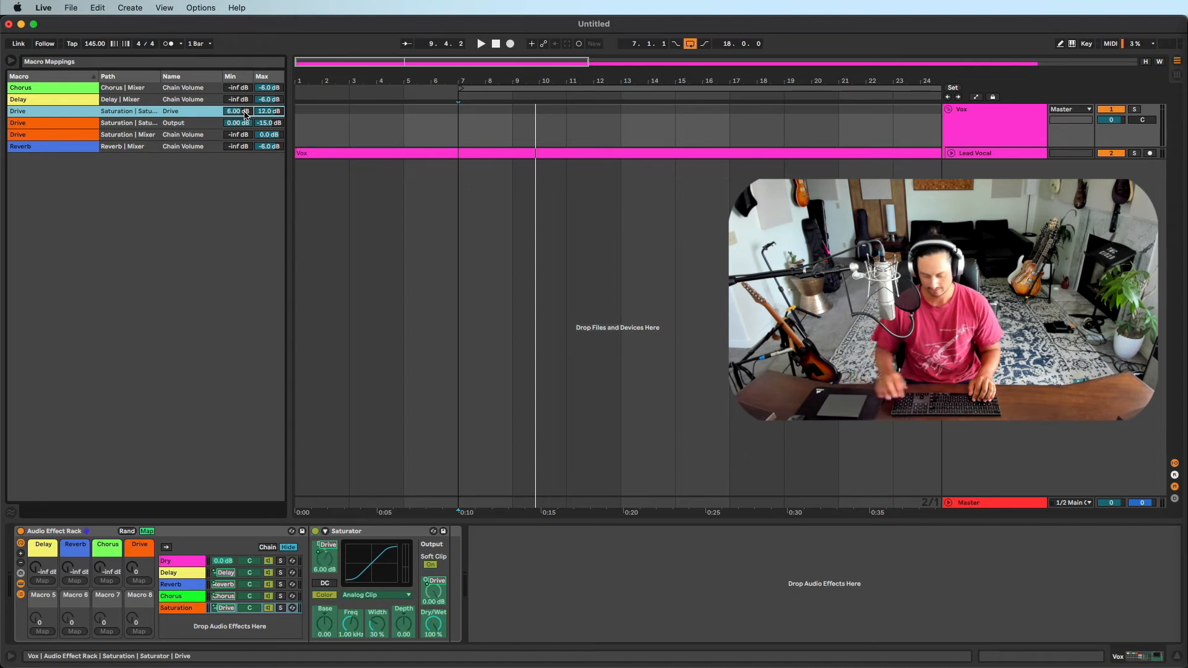
text(4)
key(Return)
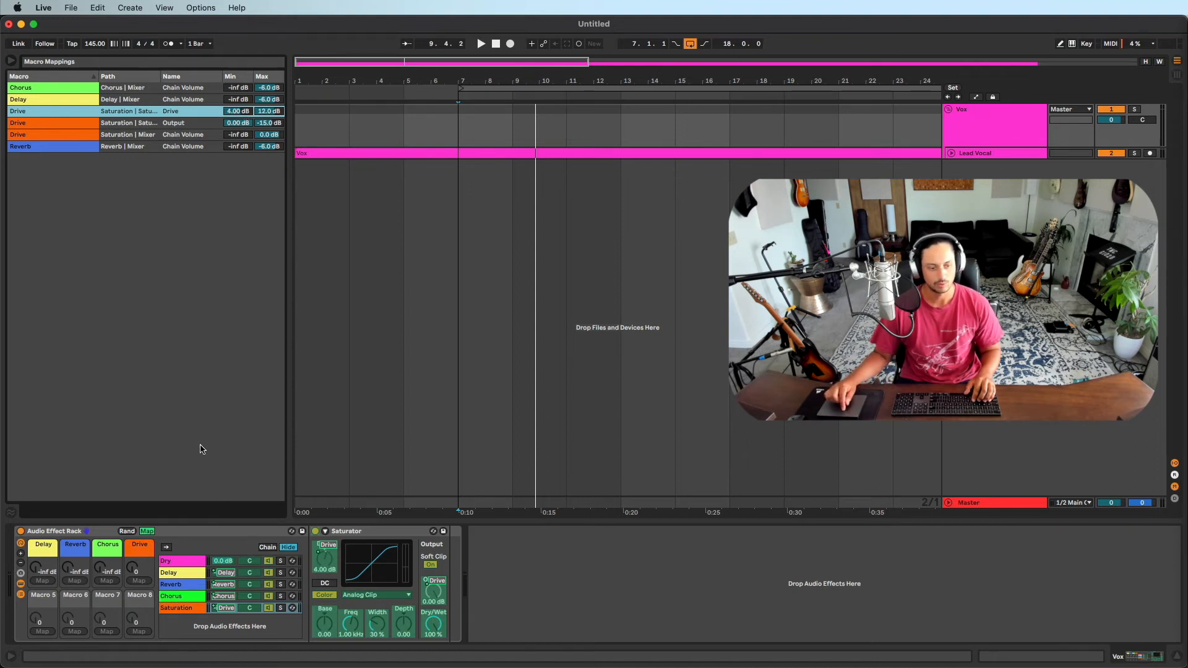
Leave map mode and play the vocal while raising the Drive macro to 61.
click(146, 532)
key(space)
drag(139, 572, 139, 534)
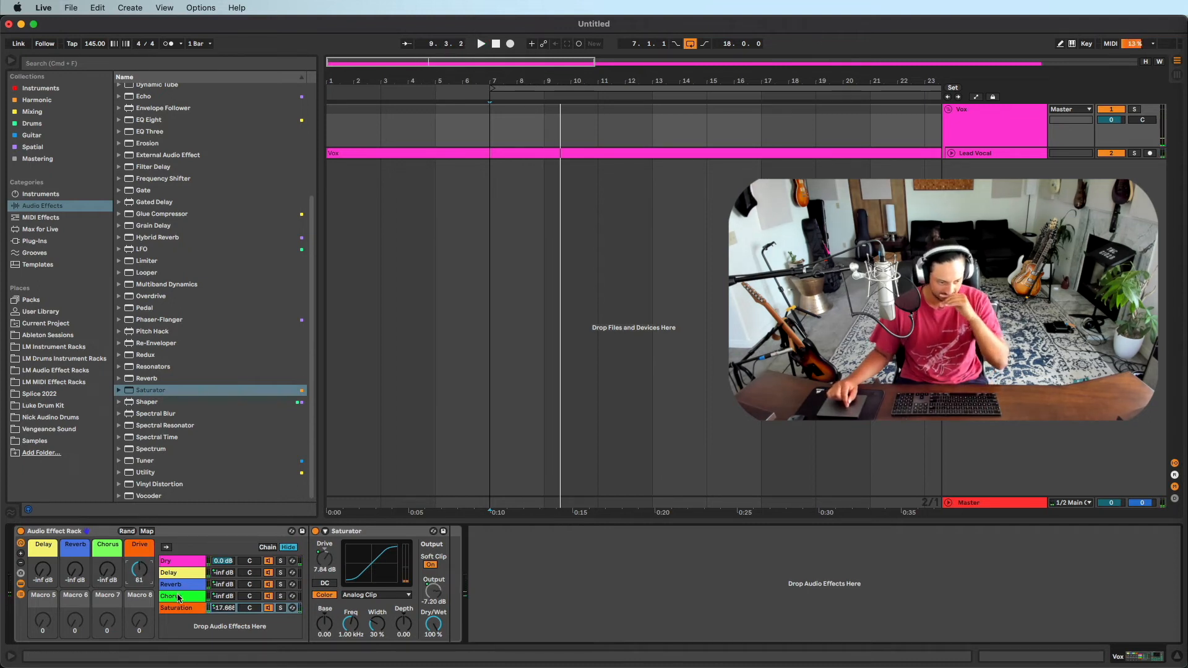
Show the Delay chain's Echo device and reset the Drive macro to 0.
click(195, 583)
click(196, 559)
click(210, 570)
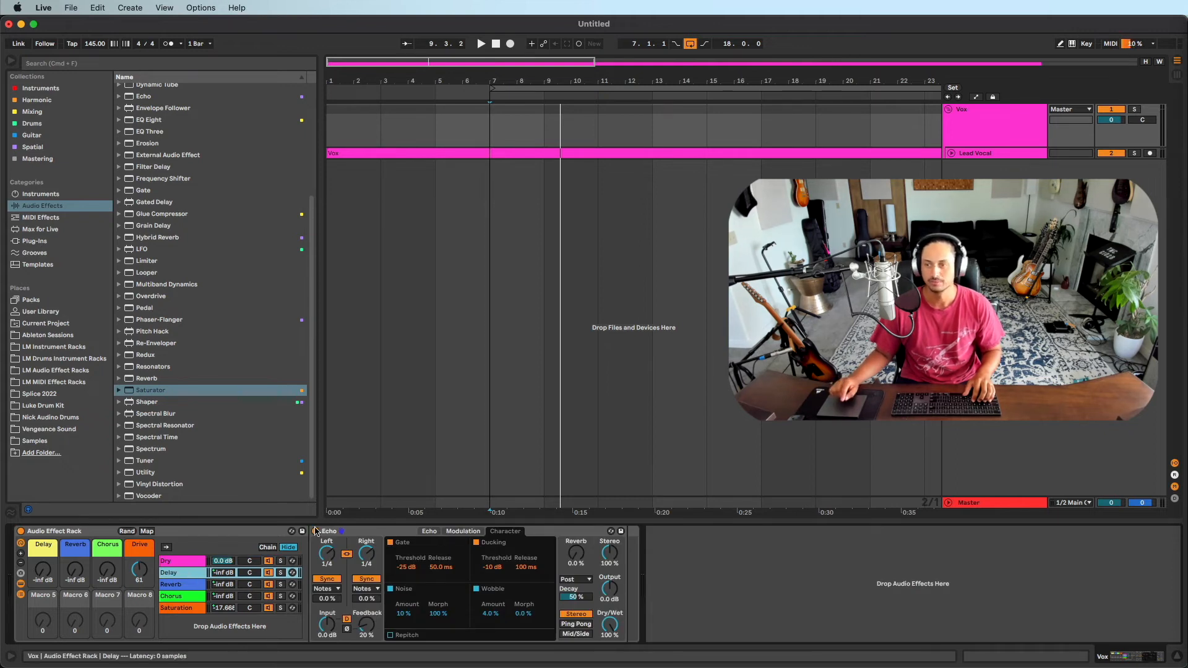
click(361, 532)
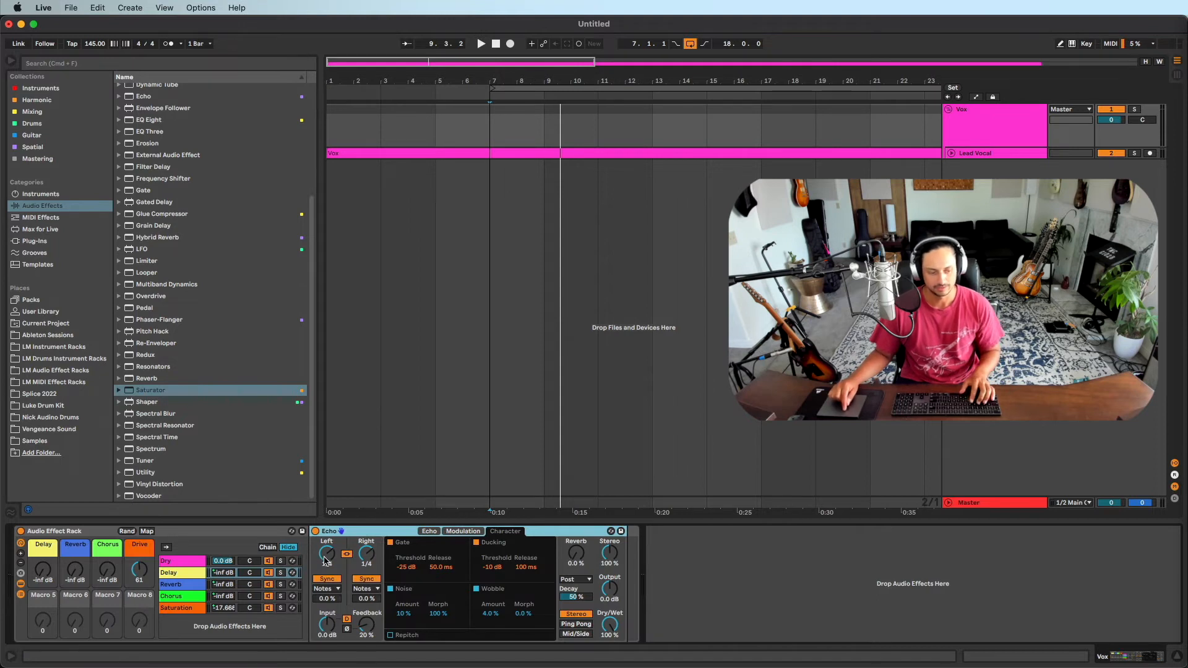
click(130, 578)
key(Delete)
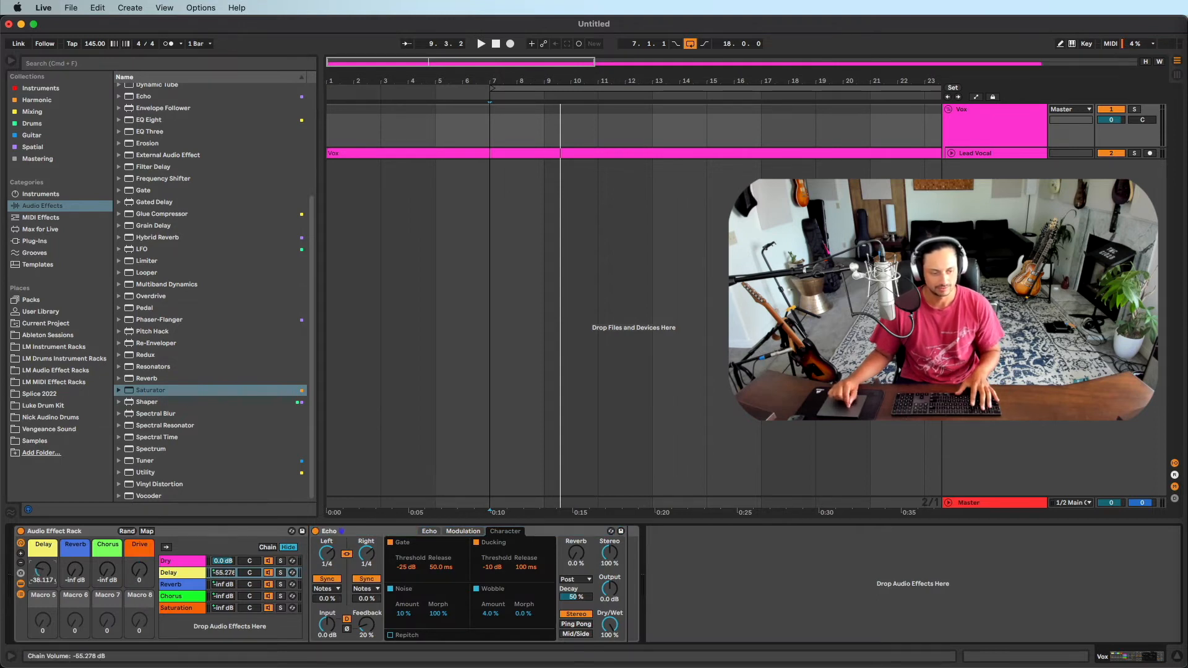
Play the vocal while adjusting the Delay macro to about -11 dB.
key(space)
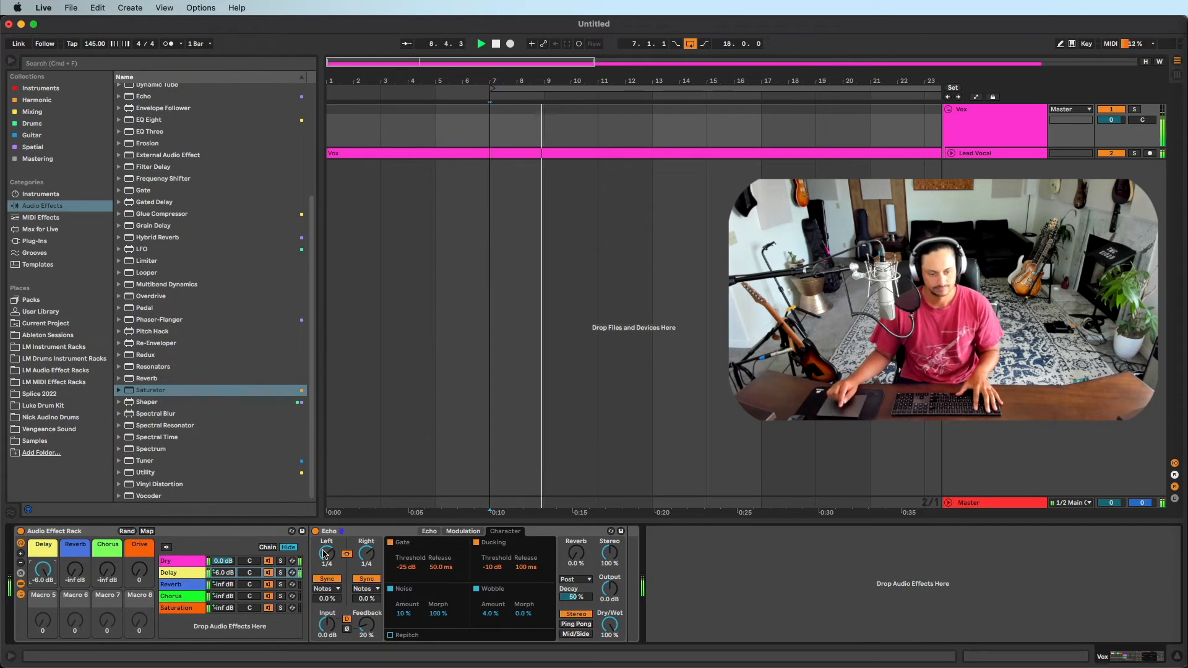
mouse_move(43, 570)
mouse_down()
mouse_move(43, 584)
mouse_move(42, 569)
mouse_up()
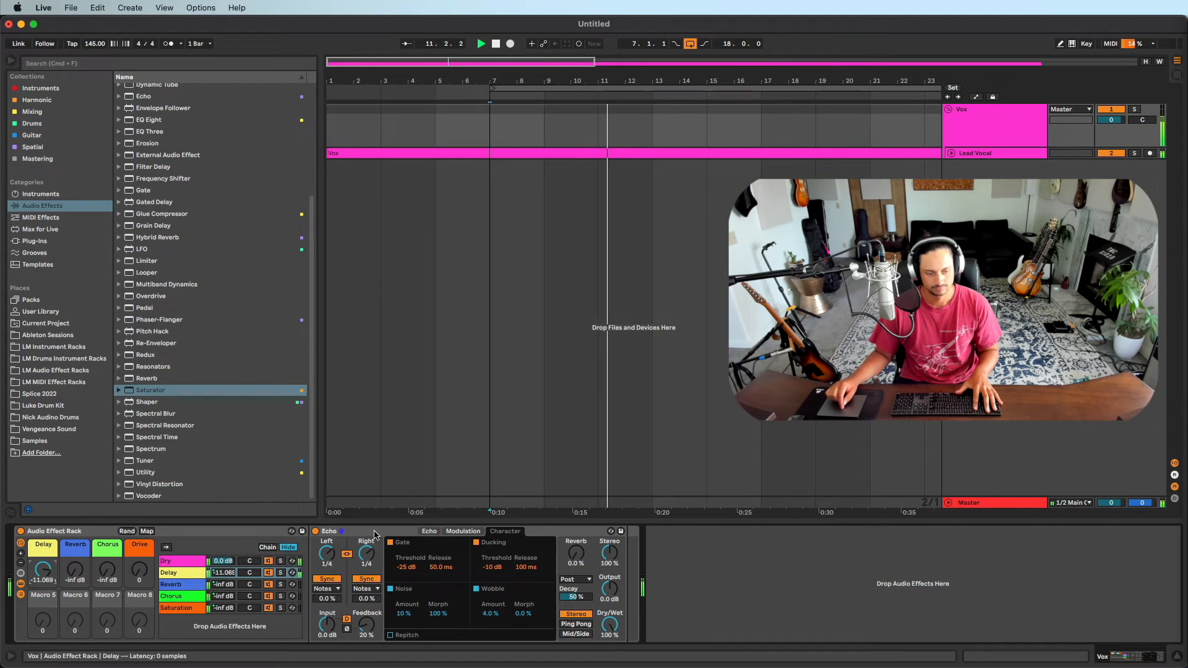
key(space)
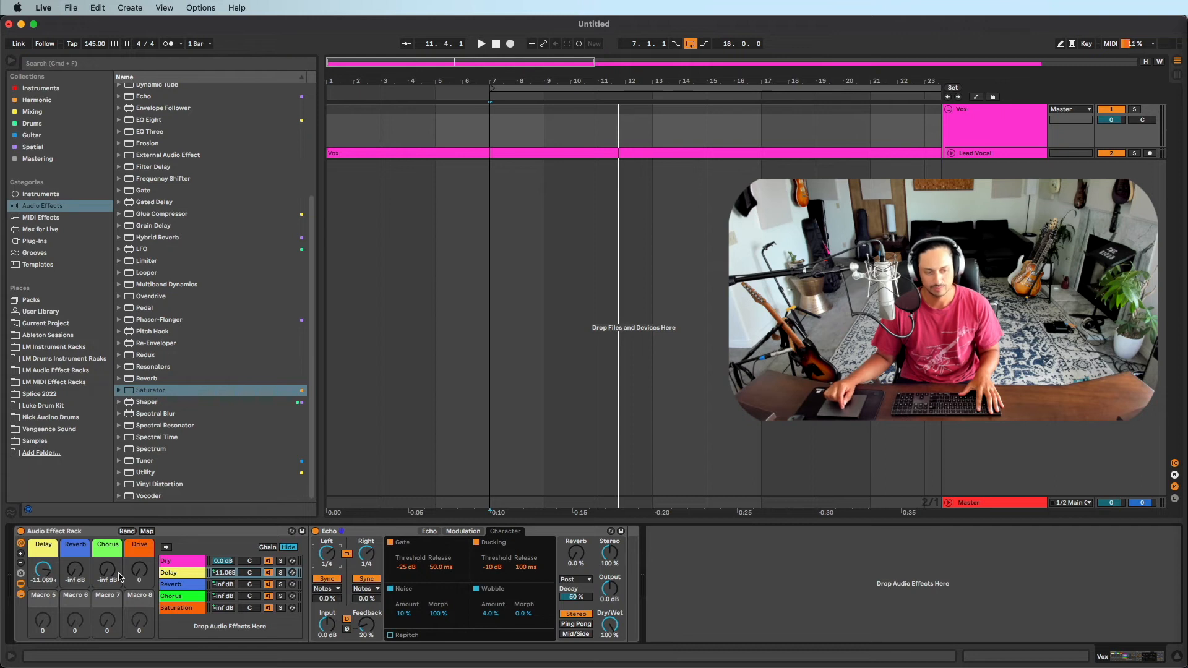
Turn on the Echo's filter with a high-pass of 271 Hz and a low-pass of 3.67 kHz, and set its Reverb to 30%.
click(177, 562)
click(184, 572)
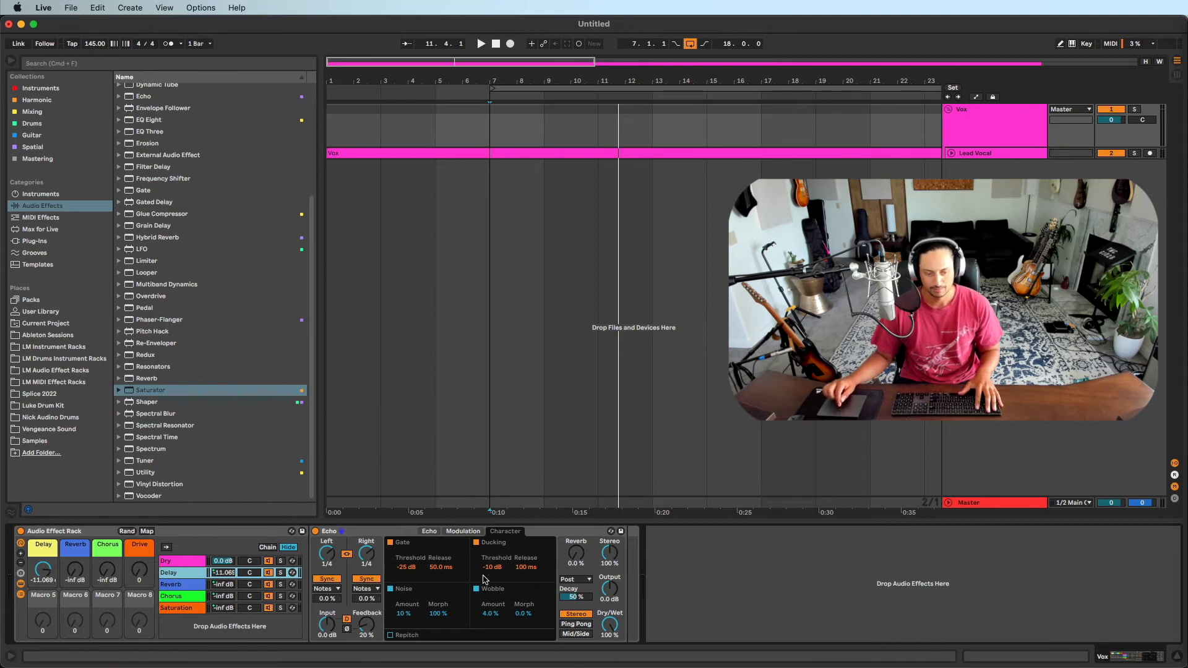
click(429, 532)
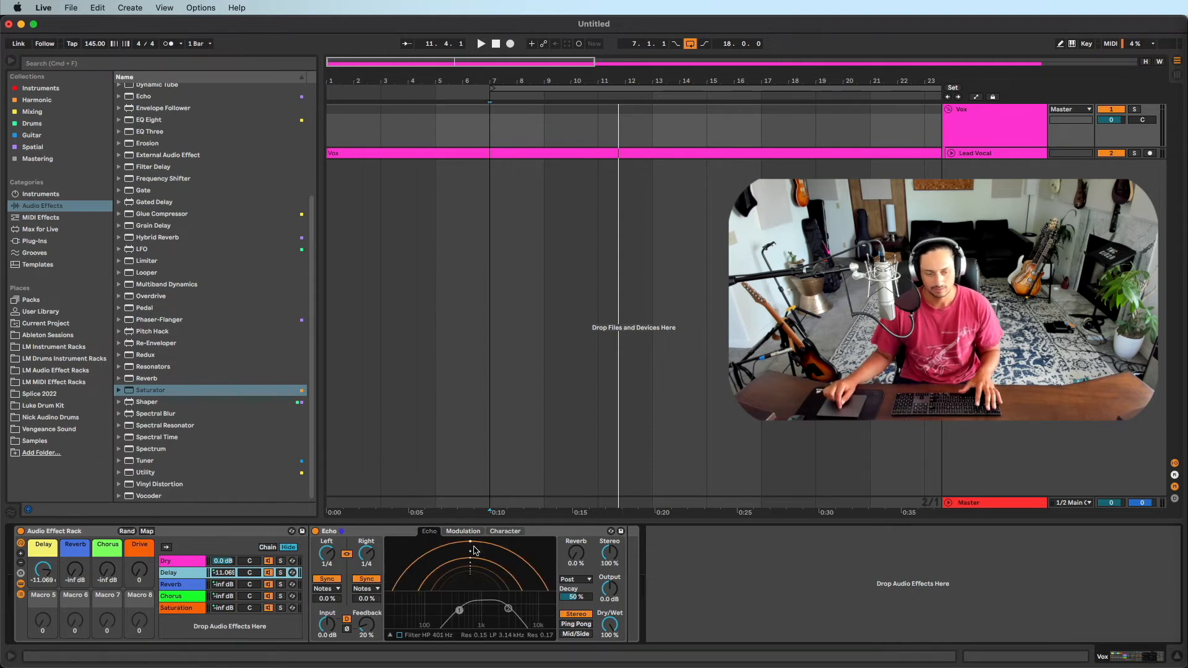
click(399, 635)
key(space)
key(space)
mouse_move(459, 611)
mouse_down()
mouse_move(445, 612)
mouse_move(514, 608)
mouse_move(449, 612)
mouse_up()
drag(576, 554, 576, 525)
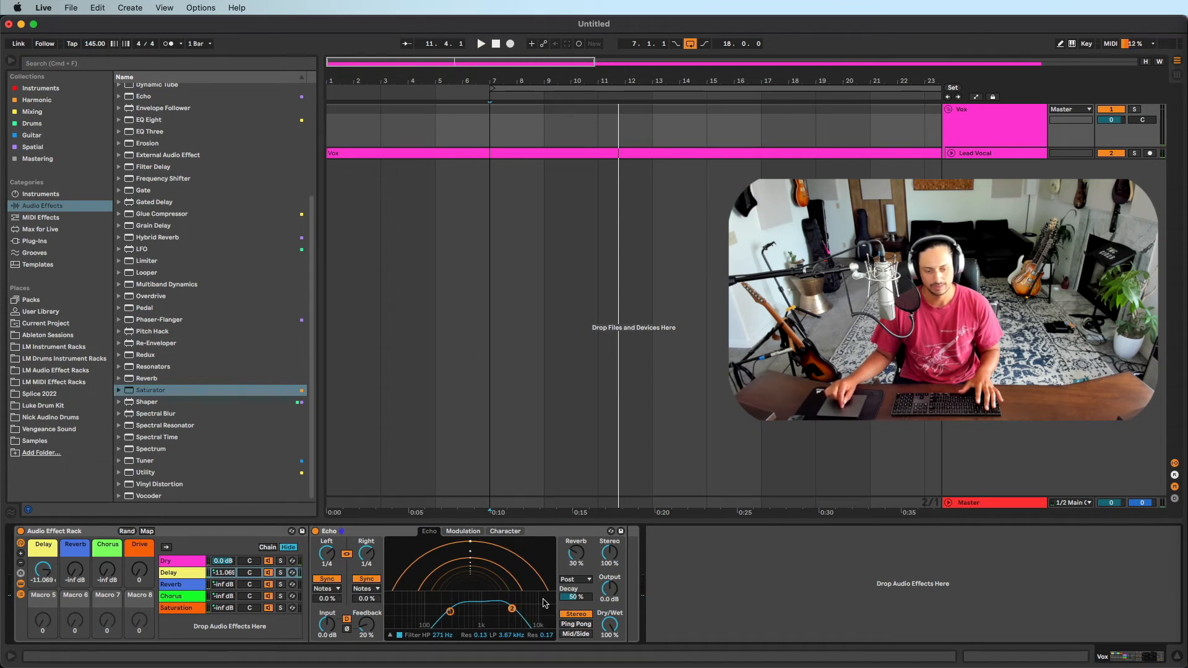
While the vocal plays, set the Echo's reverb position to Pre, switch it to Ping Pong, and lower the Delay macro to about -15.9 dB.
key(space)
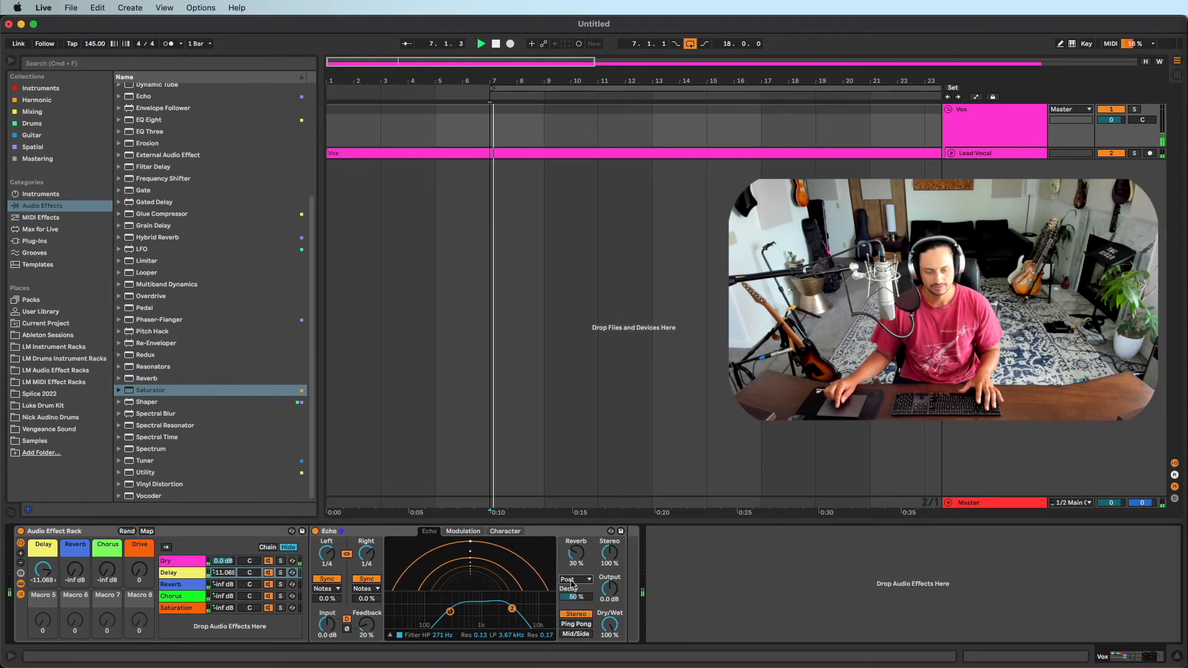
click(580, 581)
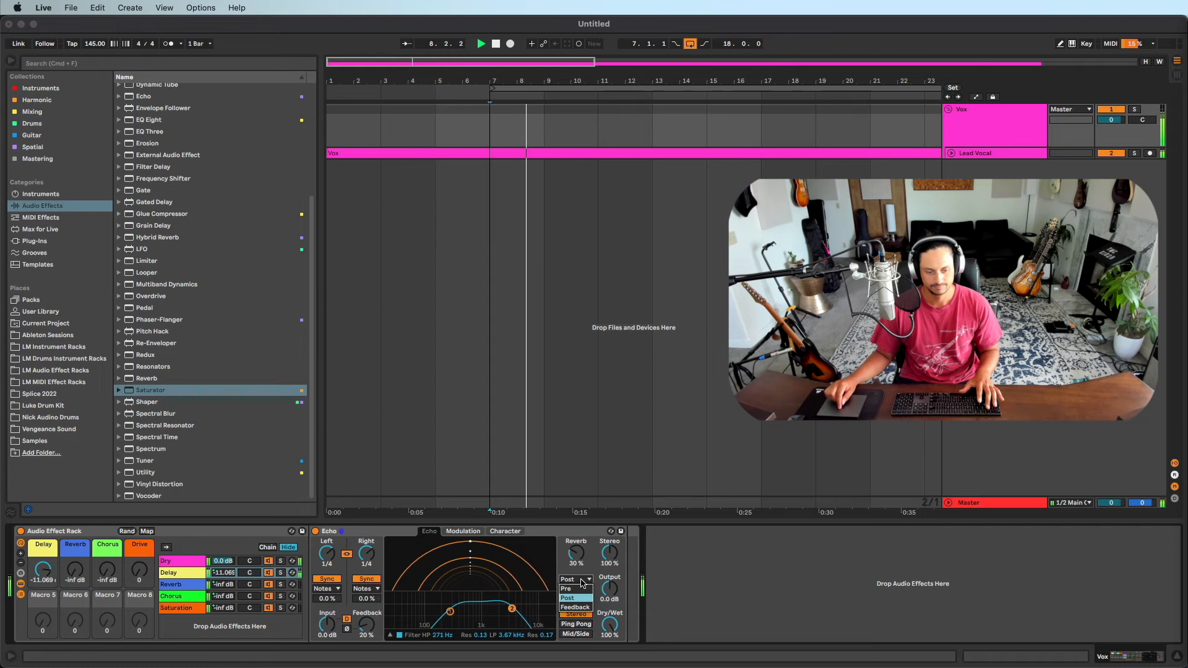
click(579, 589)
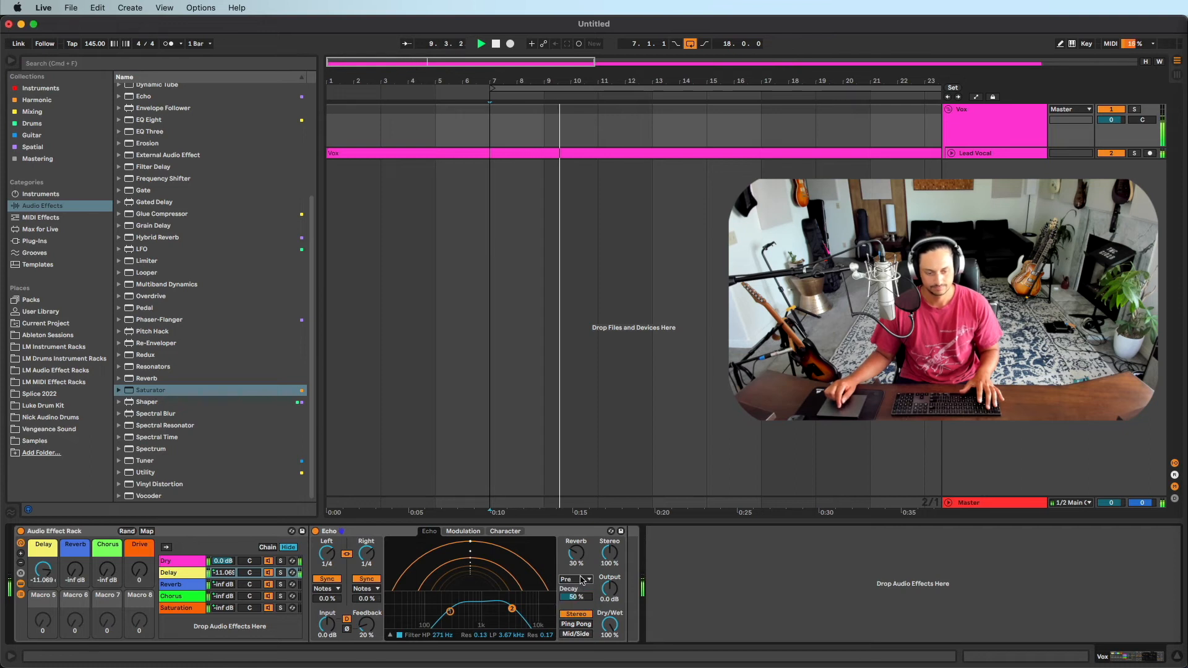
click(587, 625)
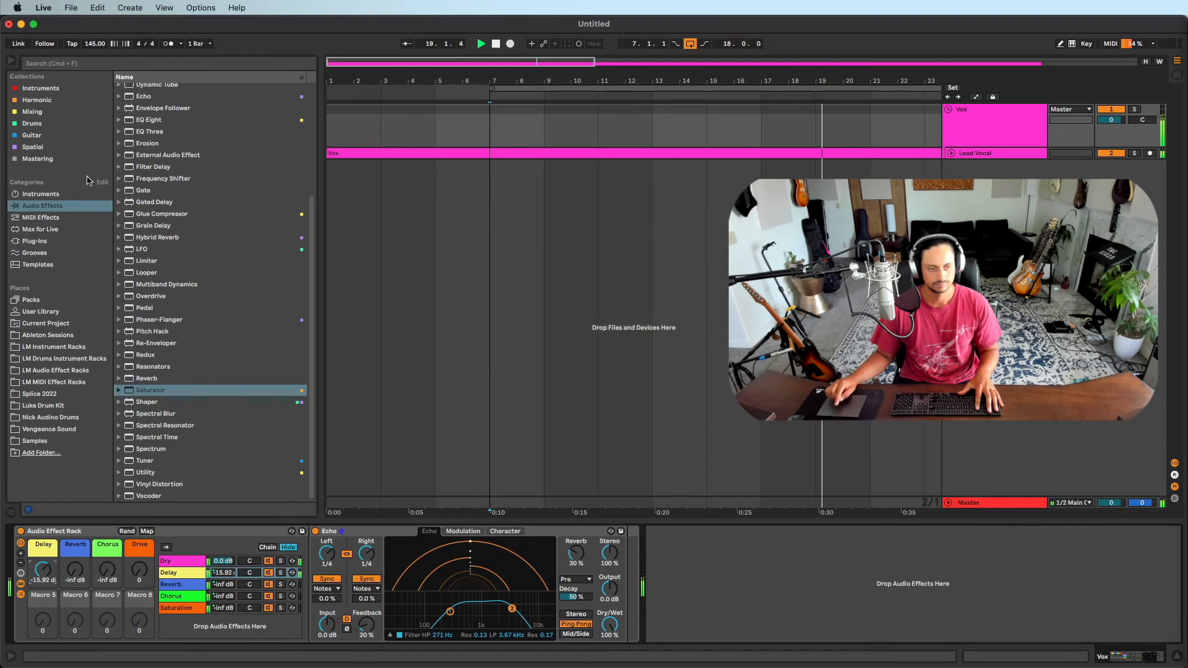
Look through the MIDI Effects, Max for Live, Grooves, Plug-Ins and Audio Effects categories and the Echo's modulation settings.
click(59, 218)
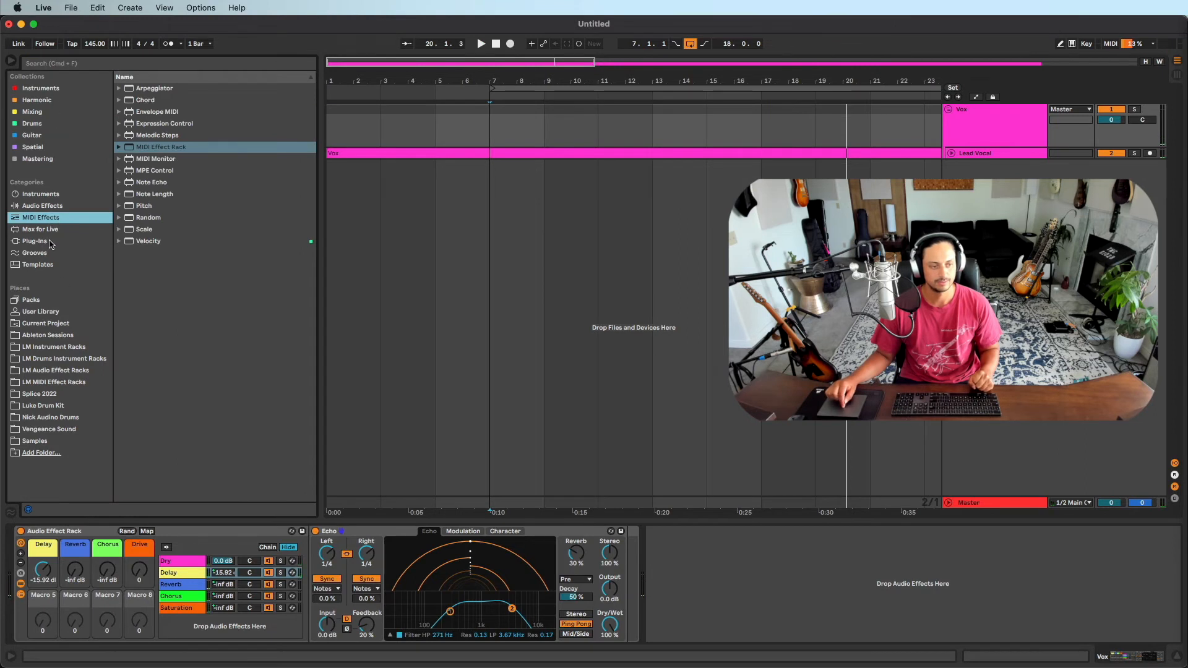
click(55, 229)
click(60, 252)
click(60, 242)
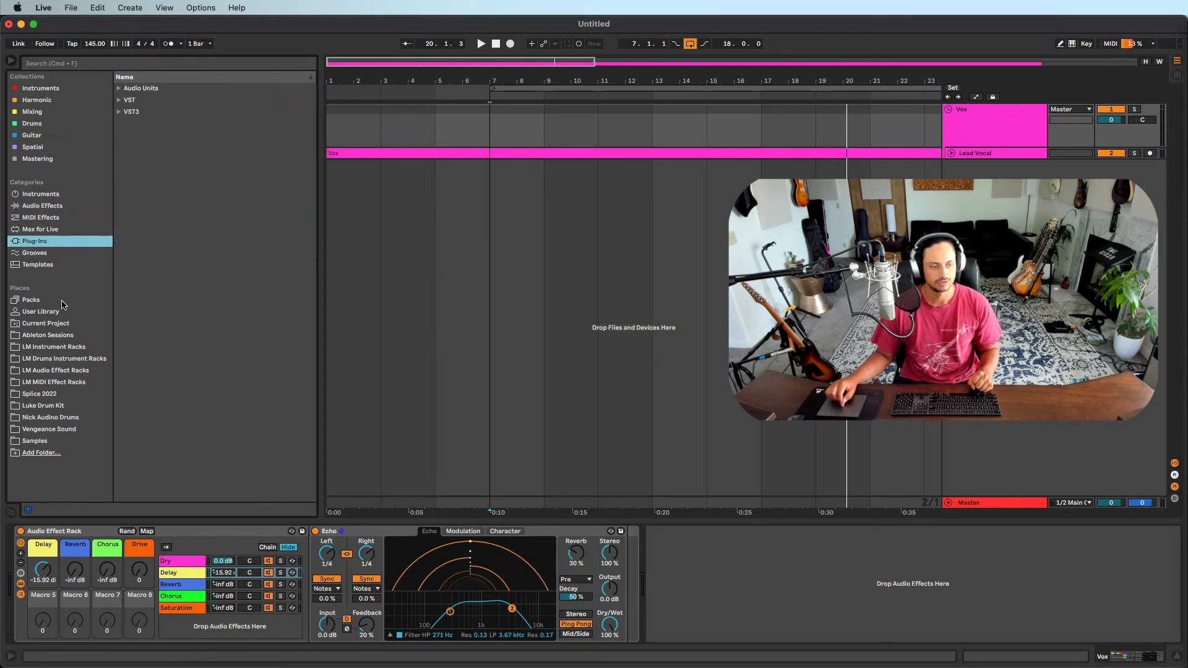
click(59, 205)
scroll(184, 116, up, 5)
scroll(184, 247, down, 6)
click(152, 414)
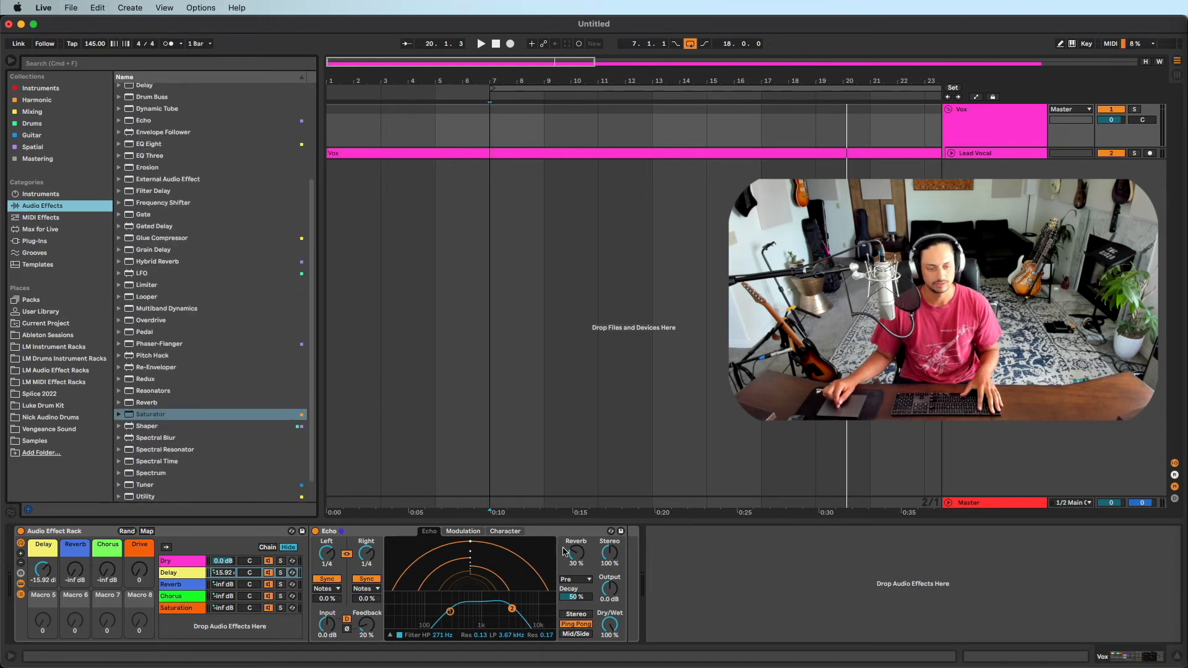
click(461, 532)
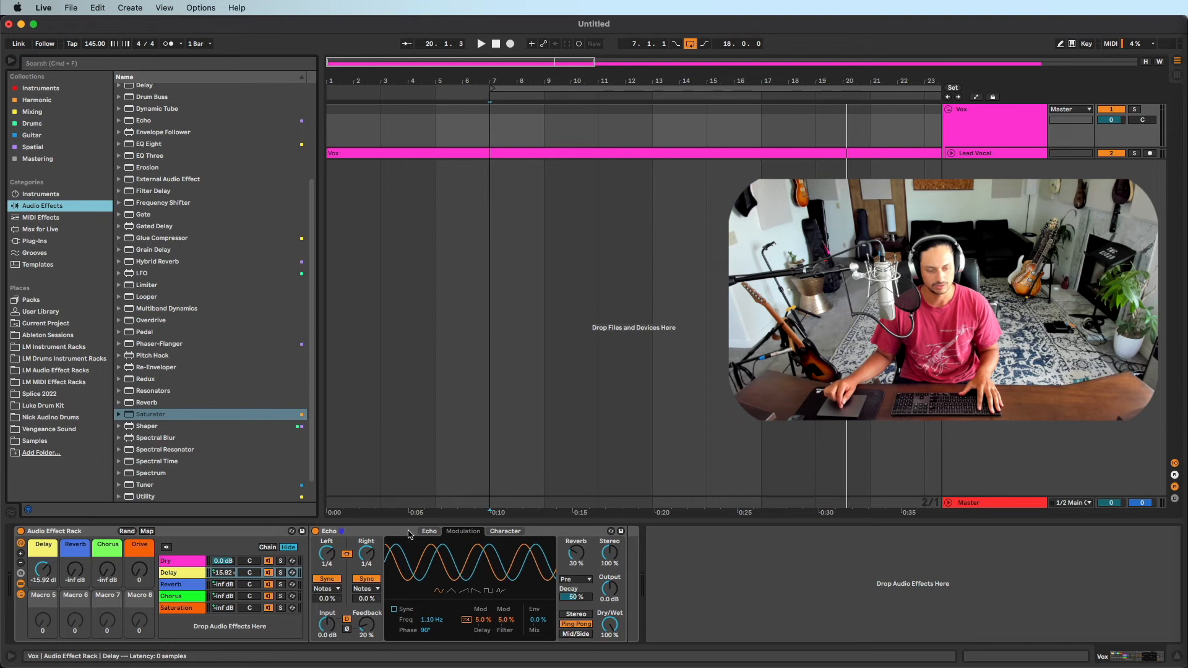
click(429, 531)
scroll(263, 403, down, 1)
scroll(260, 403, up, 6)
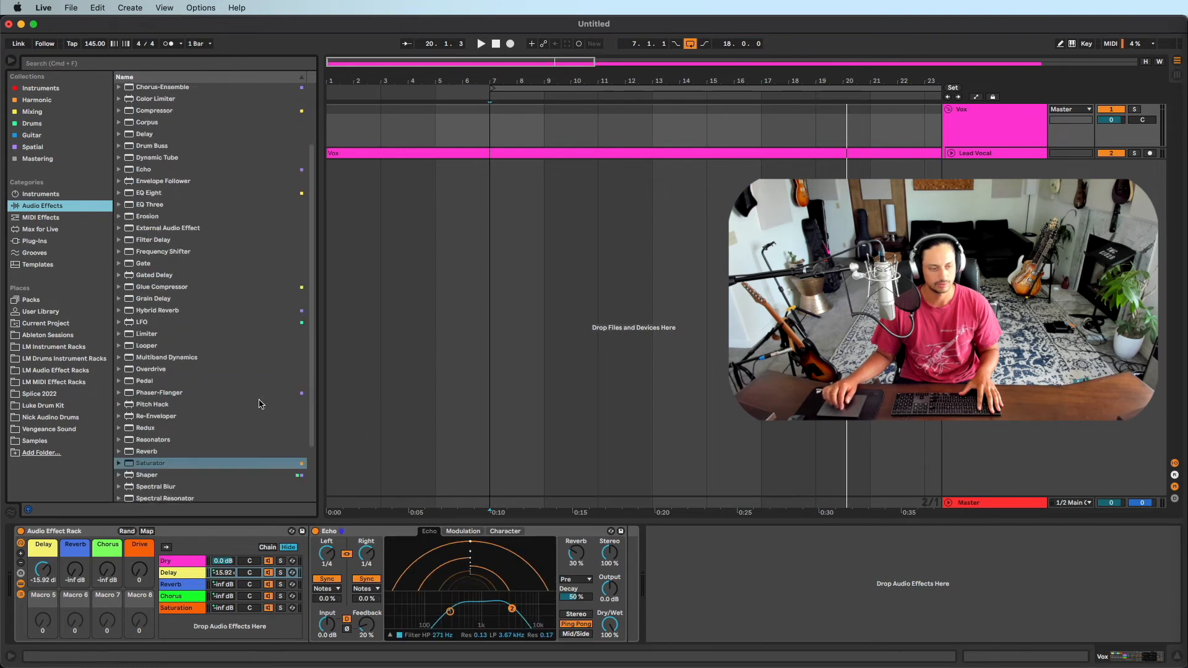
scroll(195, 124, down, 7)
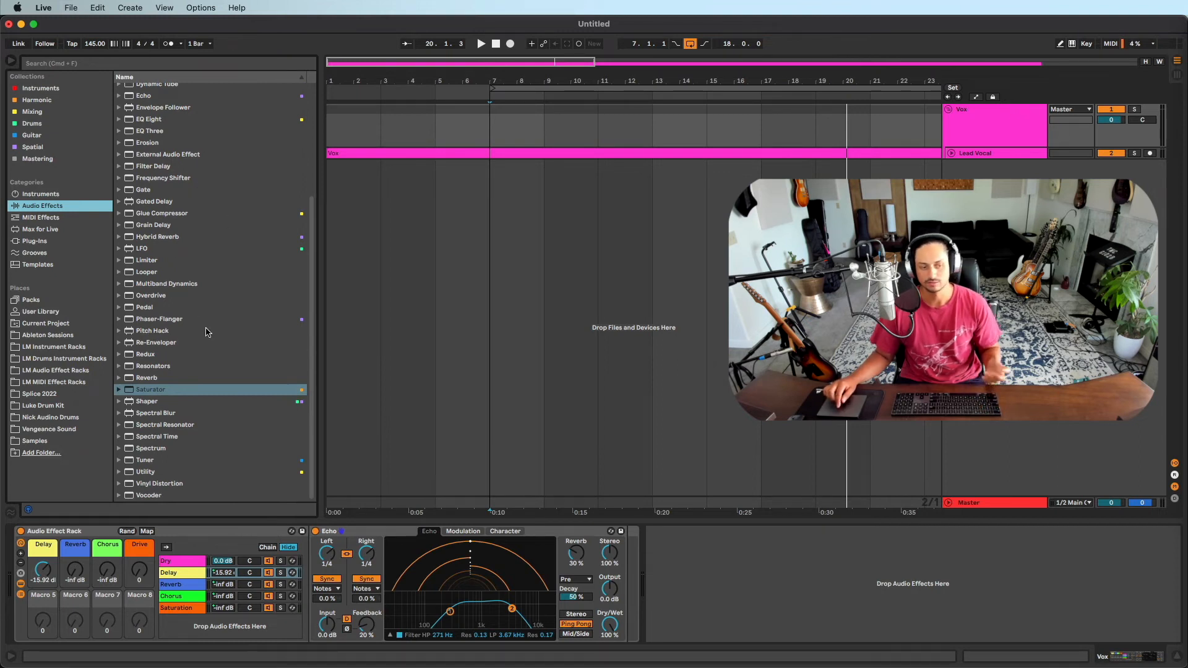
Insert a Chorus-Ensemble before the Echo in the Delay chain and play the vocal.
scroll(205, 332, up, 7)
scroll(159, 148, down, 1)
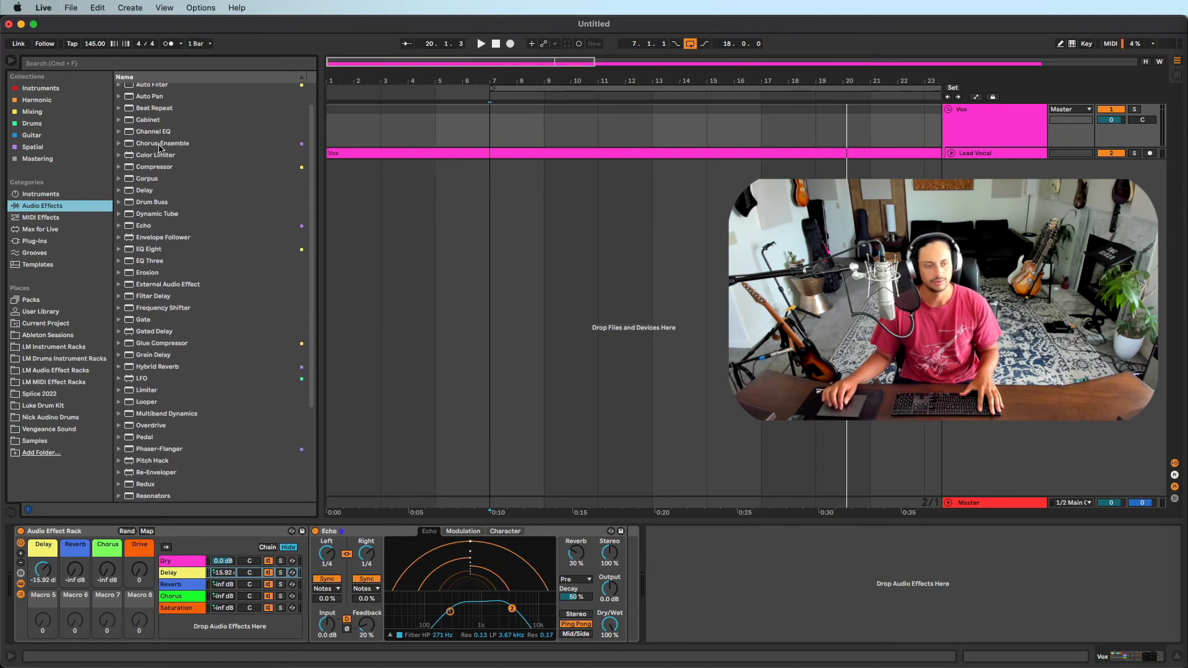
scroll(180, 198, down, 4)
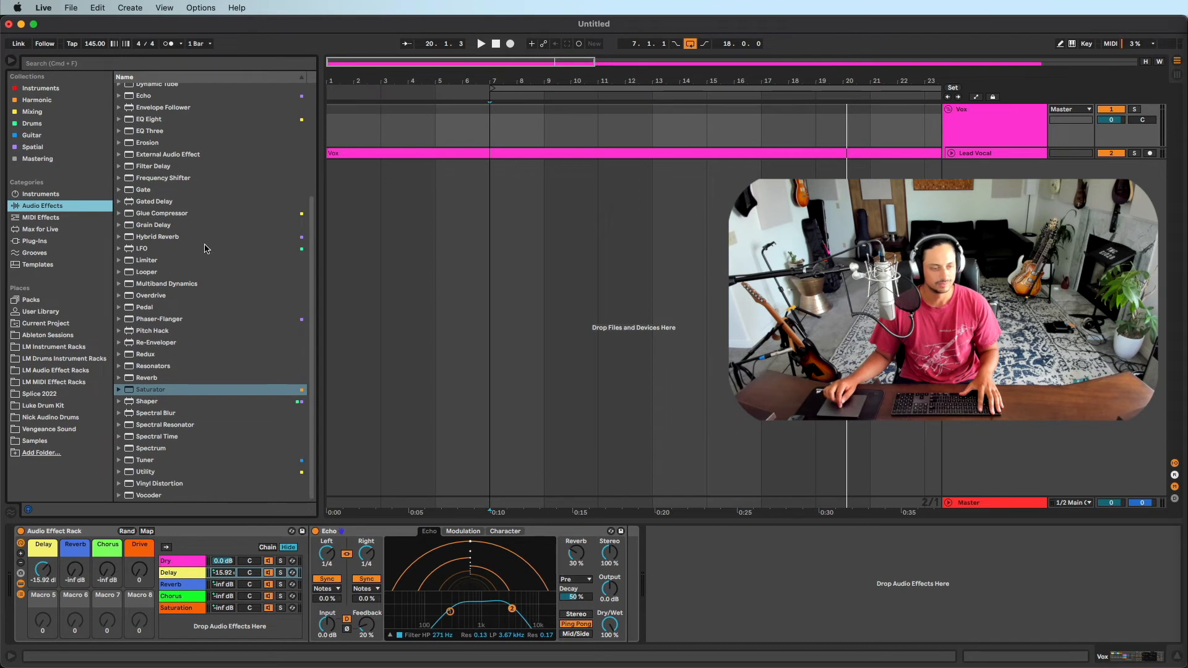
scroll(191, 319, up, 4)
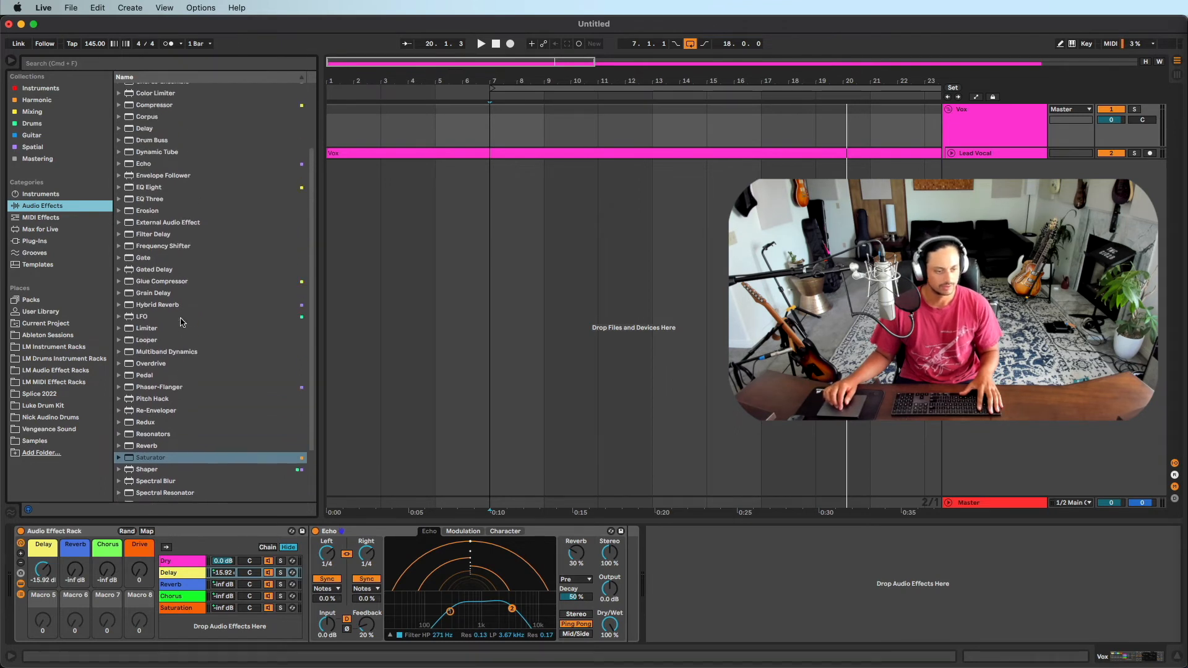
scroll(191, 211, up, 1)
click(188, 135)
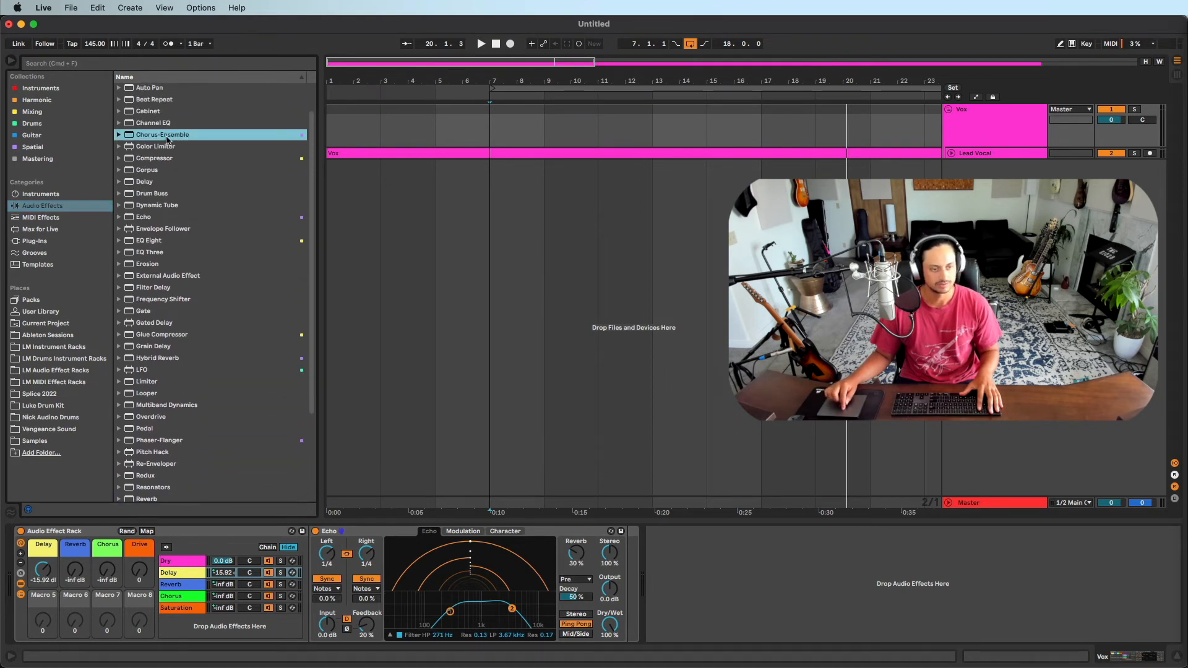
key(Return)
key(space)
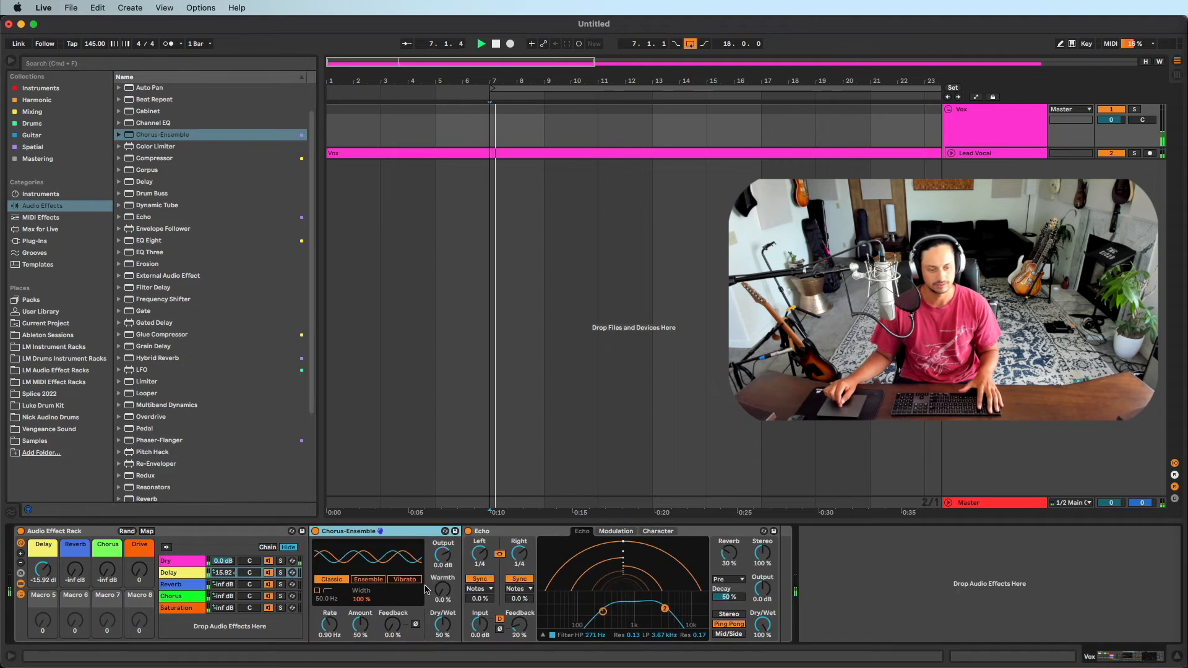
Set the chorus to Ensemble mode with 0.70 Hz rate, 45% amount, 1.0% warmth and 42% dry/wet, and collapse both Delay chain devices.
mouse_move(443, 630)
mouse_down()
mouse_move(443, 595)
mouse_move(443, 646)
mouse_up()
click(370, 581)
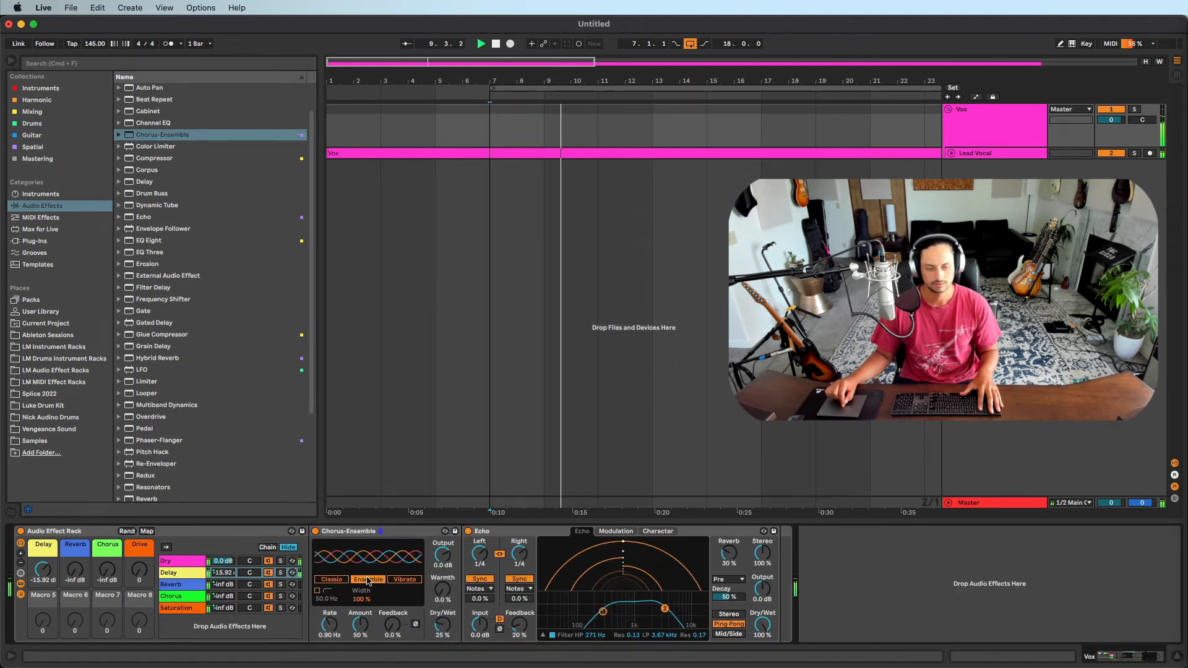
drag(443, 624, 443, 628)
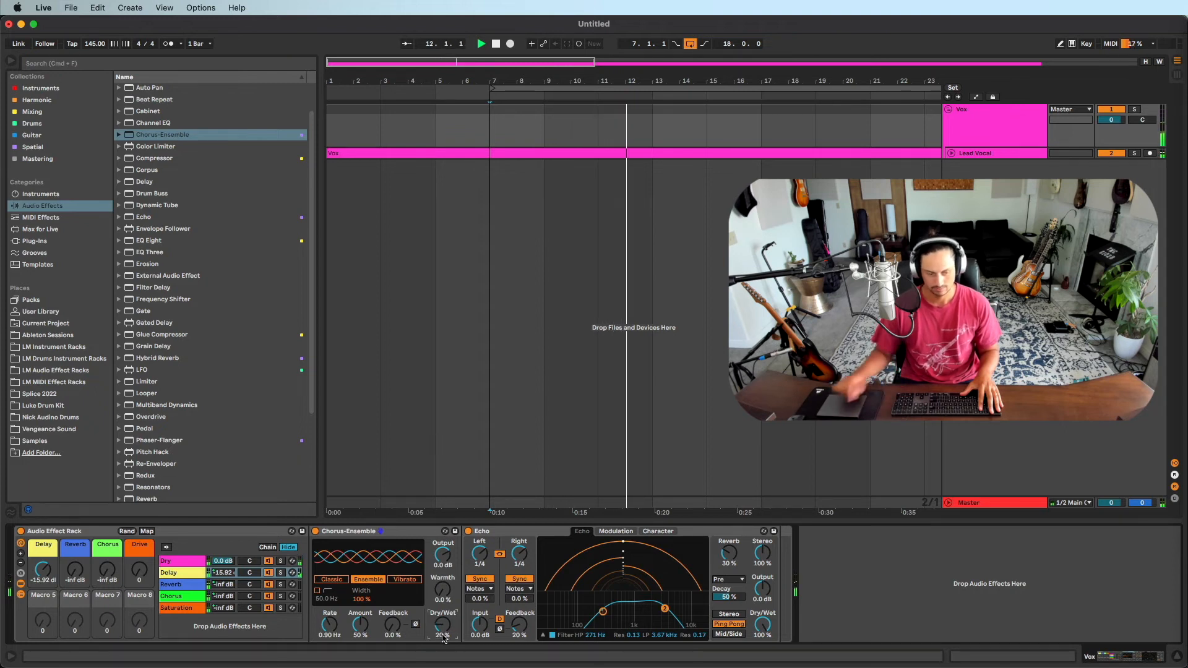
drag(360, 625, 329, 633)
click(330, 624)
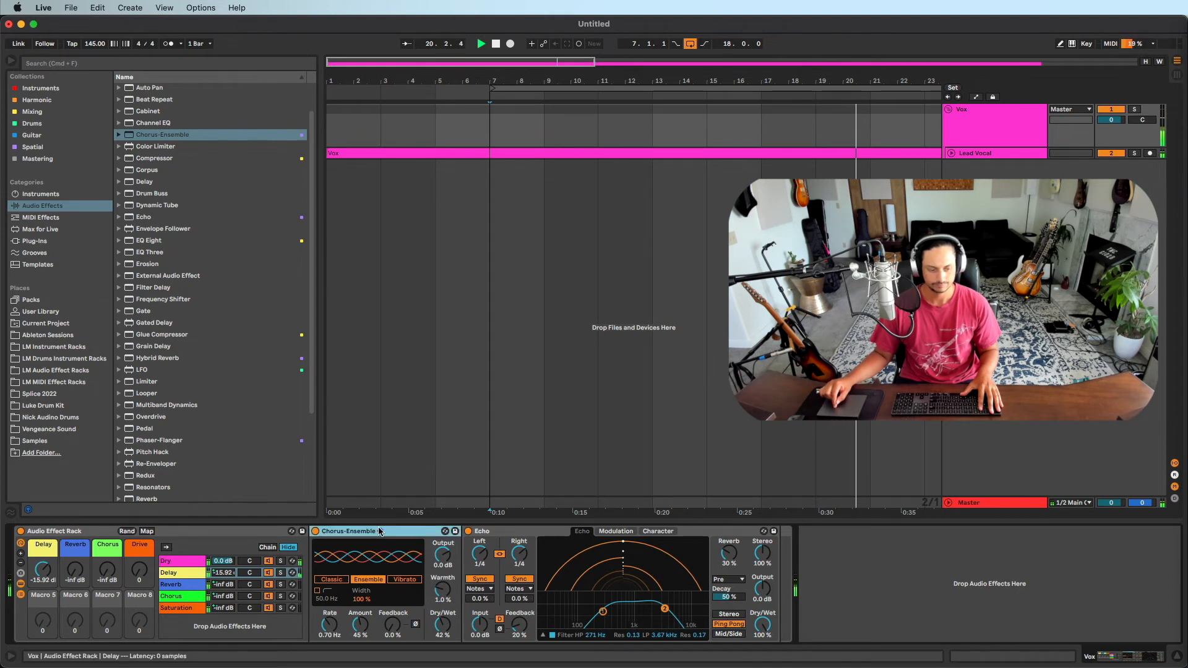
double_click(365, 529)
double_click(363, 530)
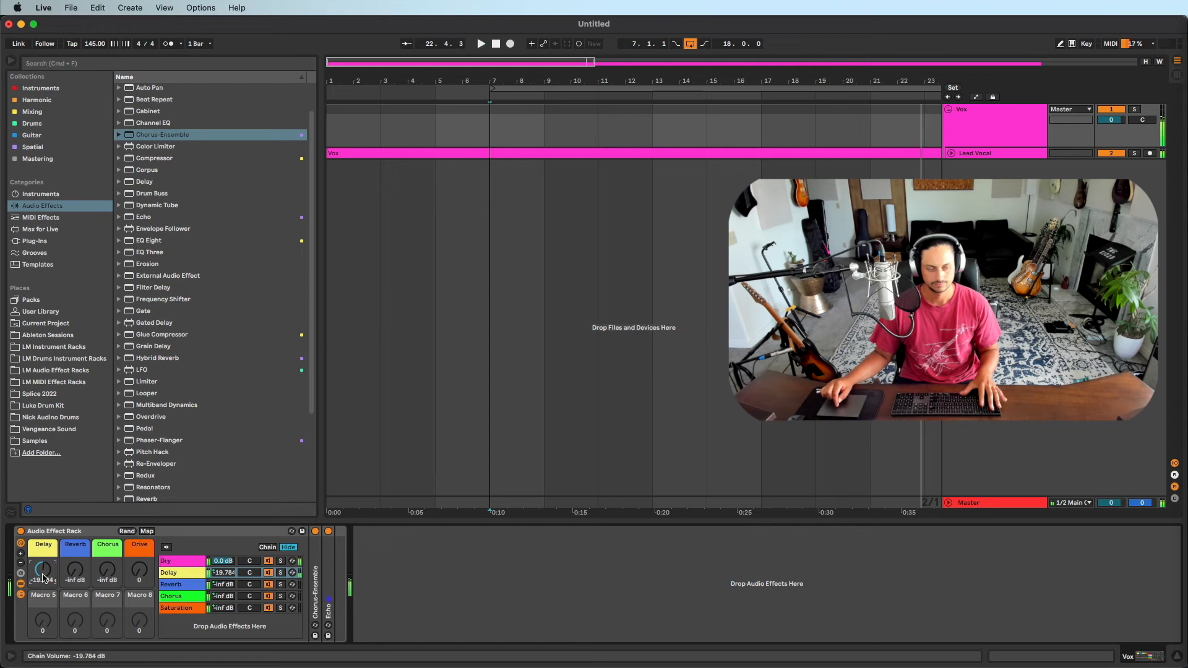
Show the Reverb chain and, while the vocal plays, set the Delay macro to -inf dB and the Reverb macro to about -11.5 dB.
click(181, 586)
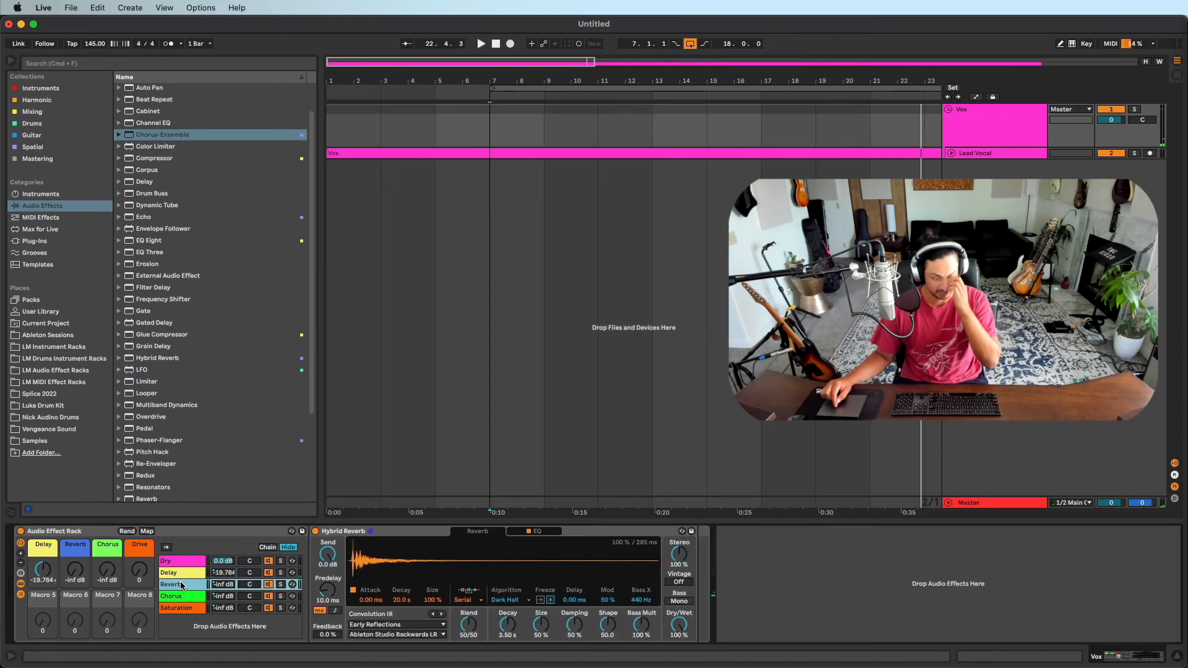
key(space)
drag(75, 570, 43, 622)
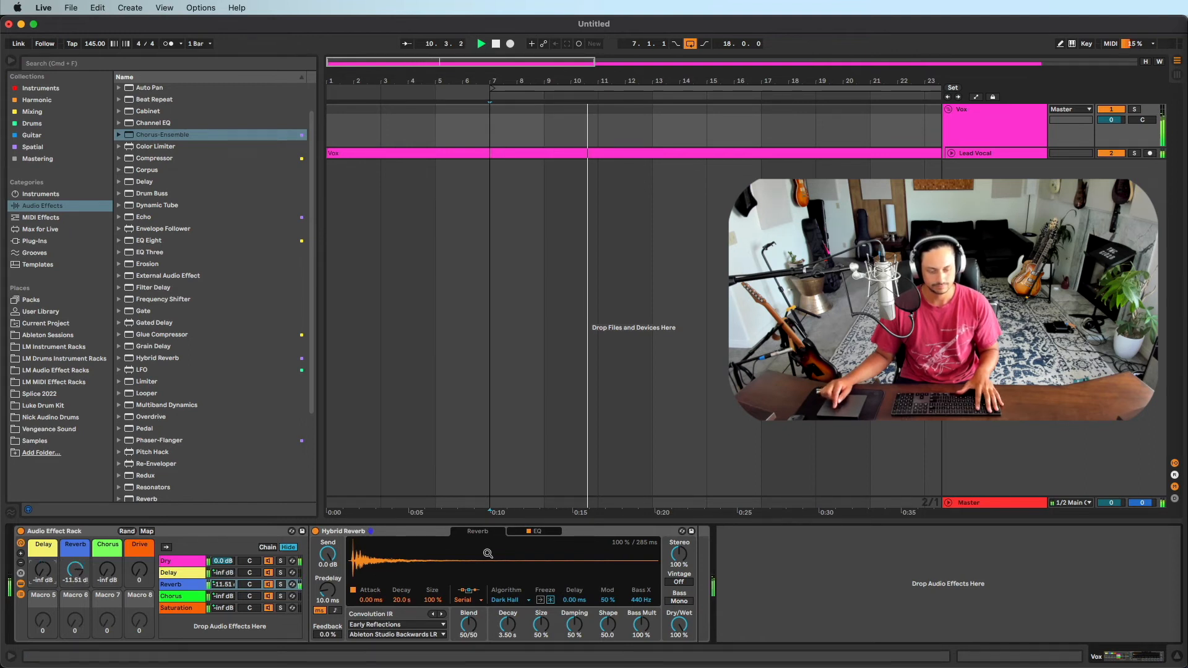
click(532, 532)
click(472, 533)
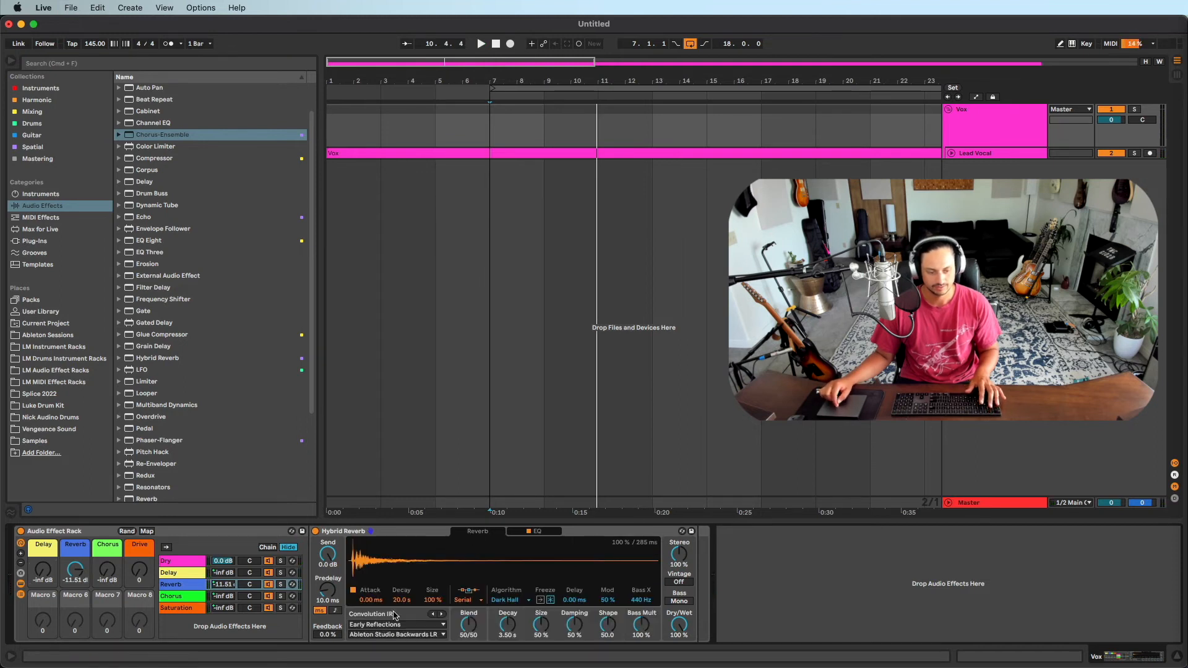
Set the Hybrid Reverb's blend to 0/100 and its routing to Algorithm only, and play the vocal.
click(472, 600)
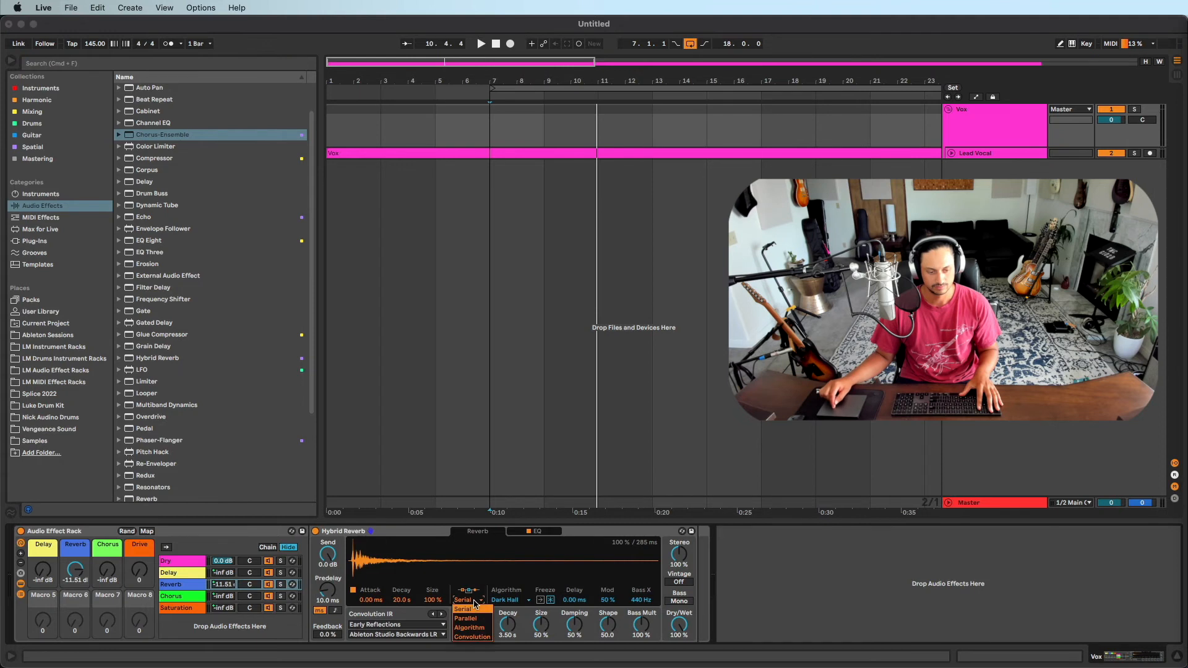
click(474, 602)
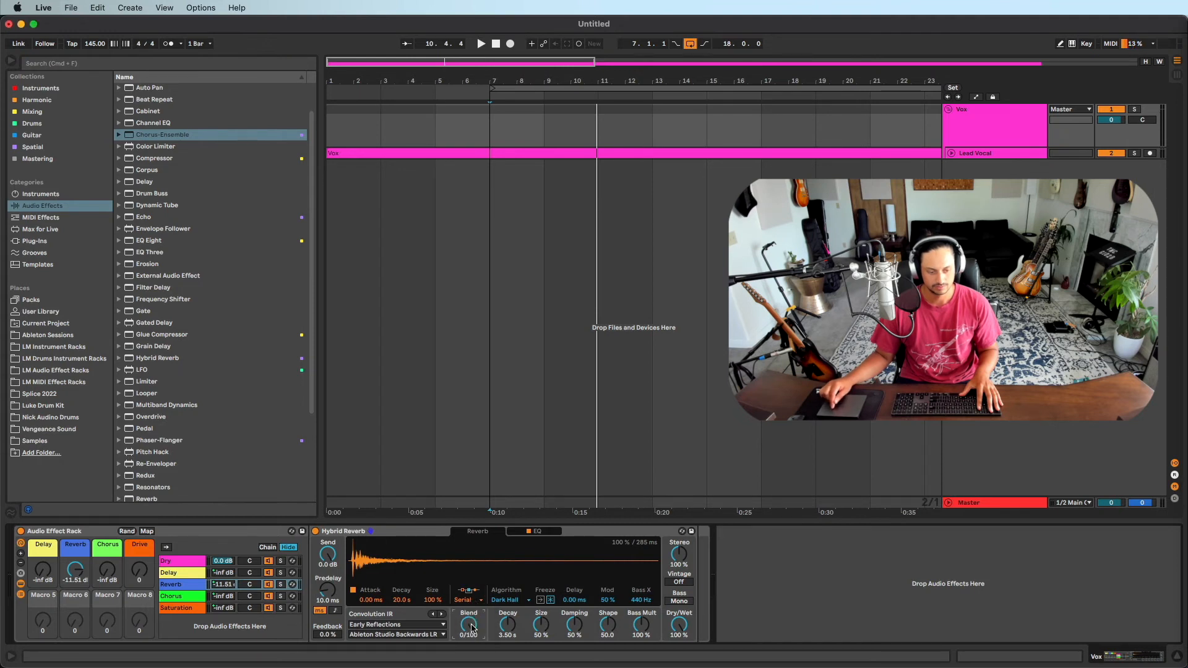
click(477, 601)
click(482, 629)
key(space)
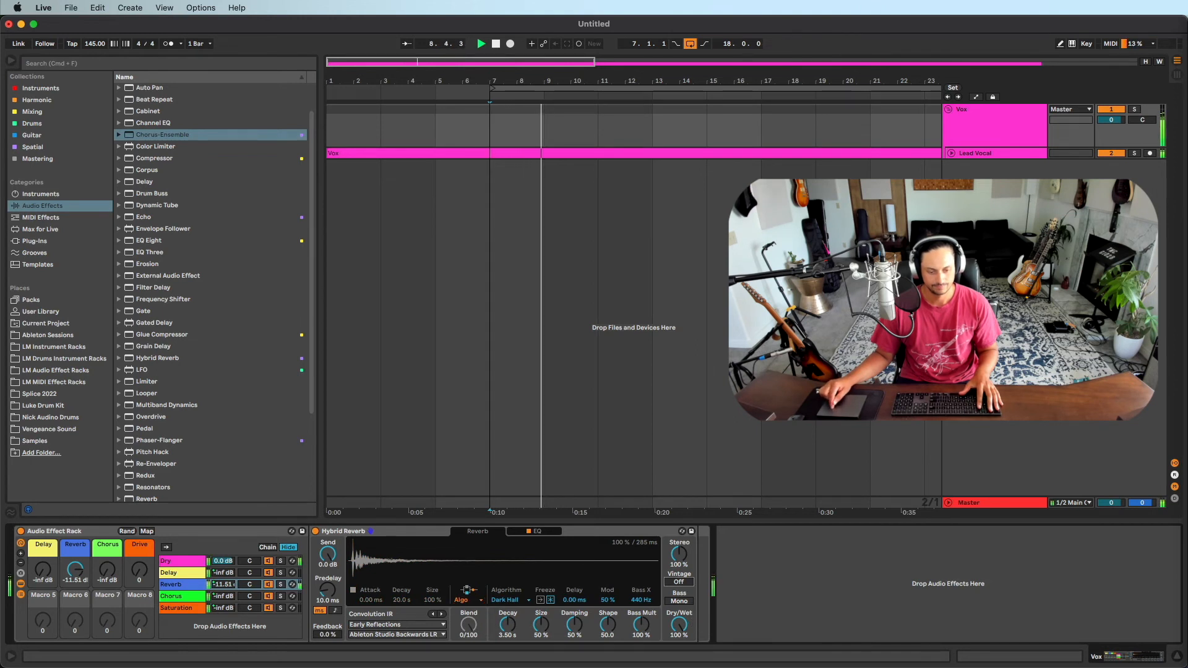
Set the reverb's Vintage to Subtle, audition the Shimmer algorithm before returning to Dark Hall, and set the decay to 2.12 s.
click(520, 600)
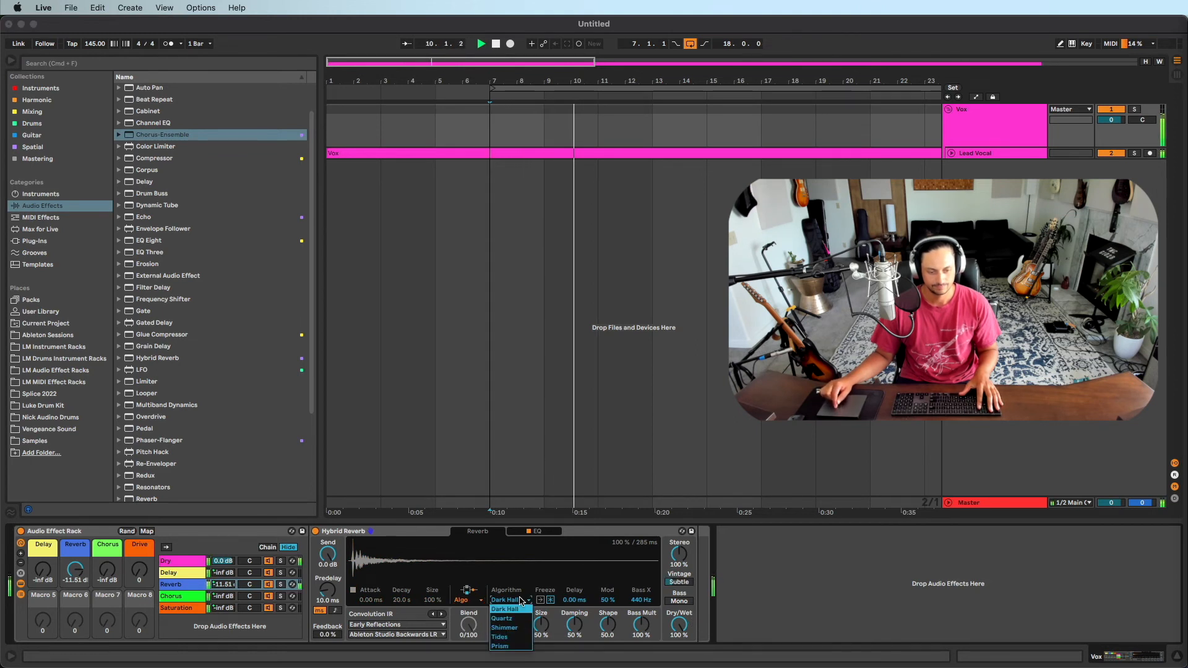
click(519, 628)
click(515, 600)
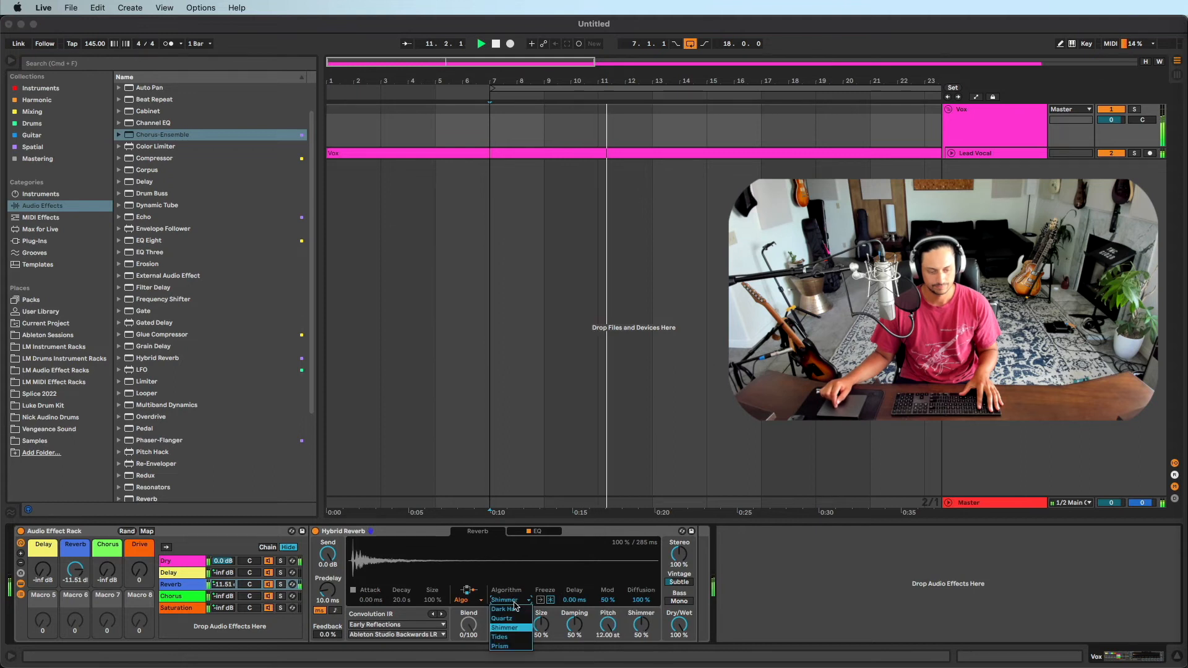
click(506, 609)
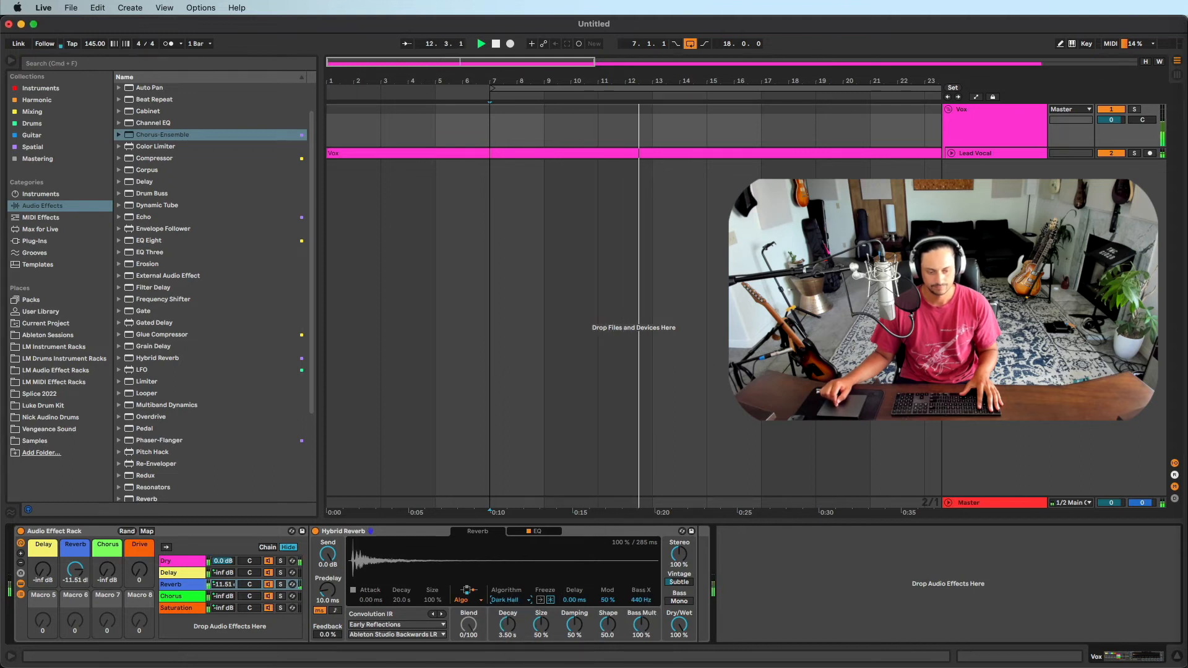
drag(507, 624, 507, 634)
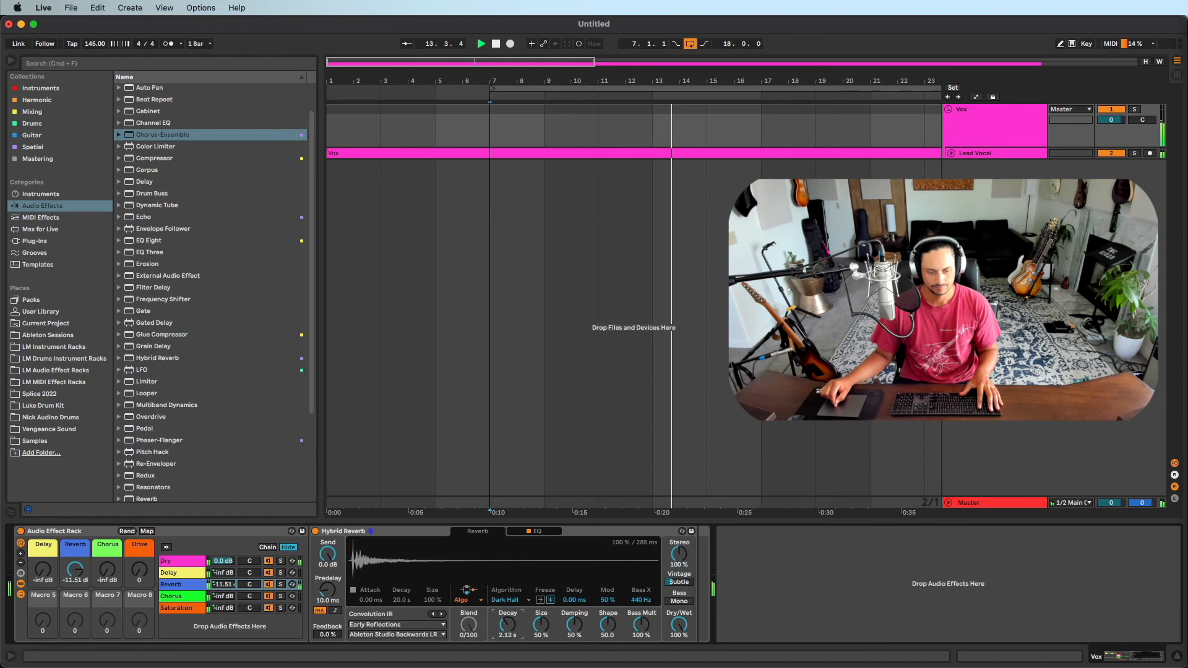
In the Hybrid Reverb's EQ, raise the 12 dB low cut and set the high cut to 4.20 kHz with a 36 dB slope.
click(536, 531)
drag(427, 608, 472, 600)
click(594, 583)
key(space)
click(448, 636)
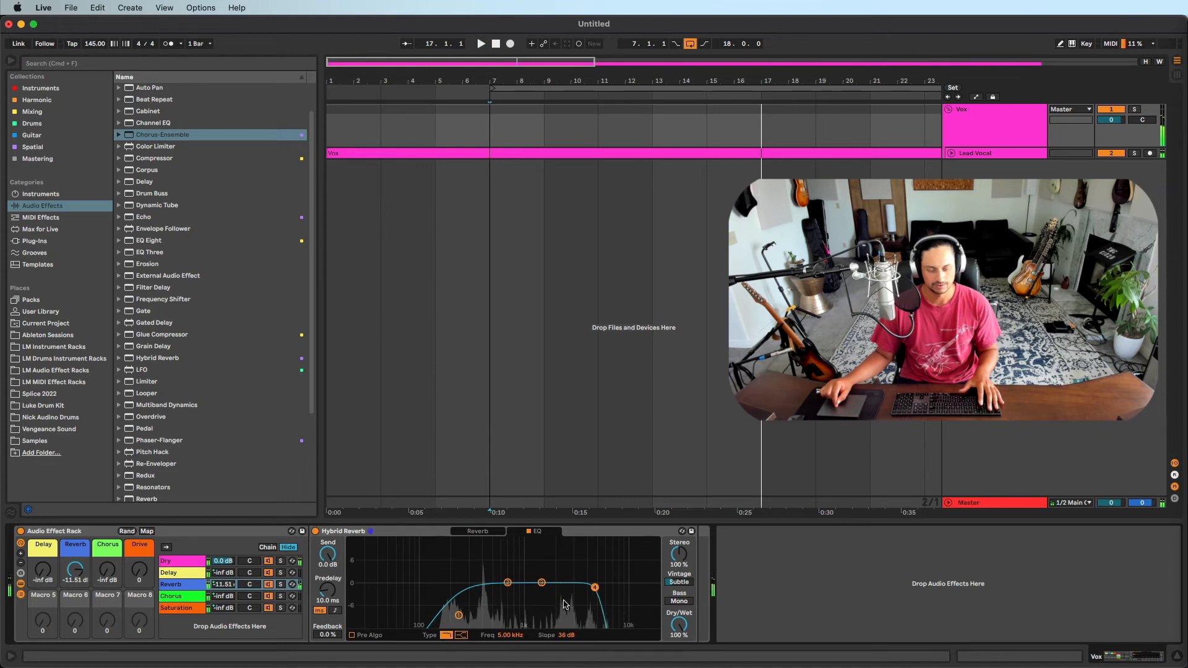
key(space)
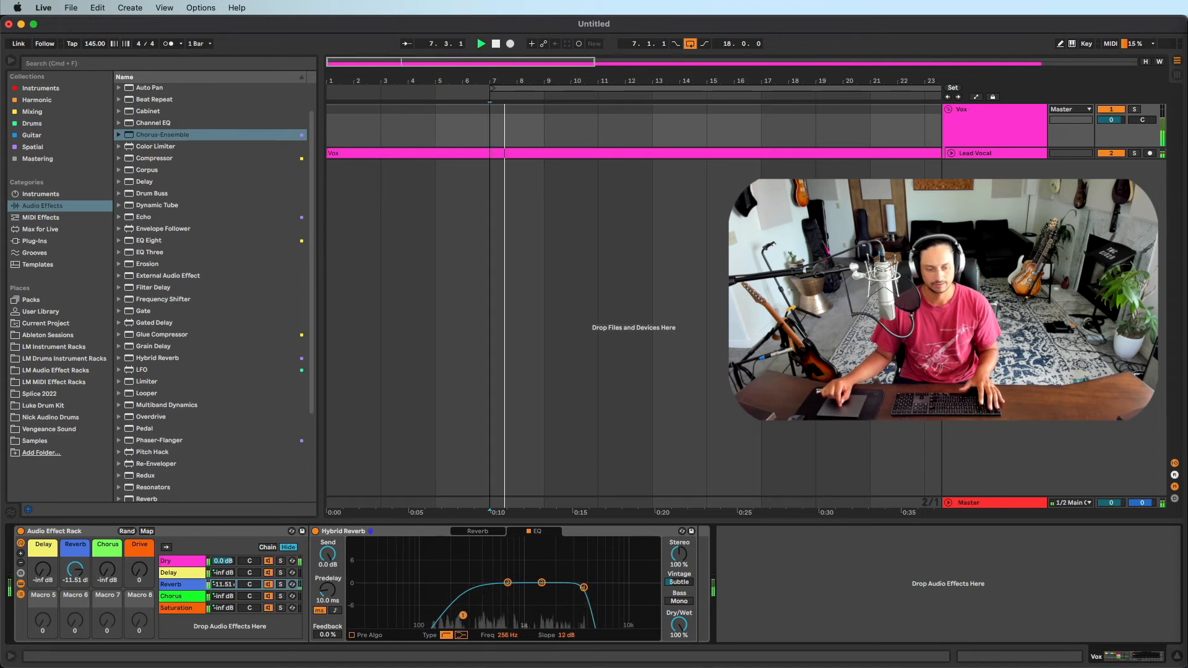
click(584, 587)
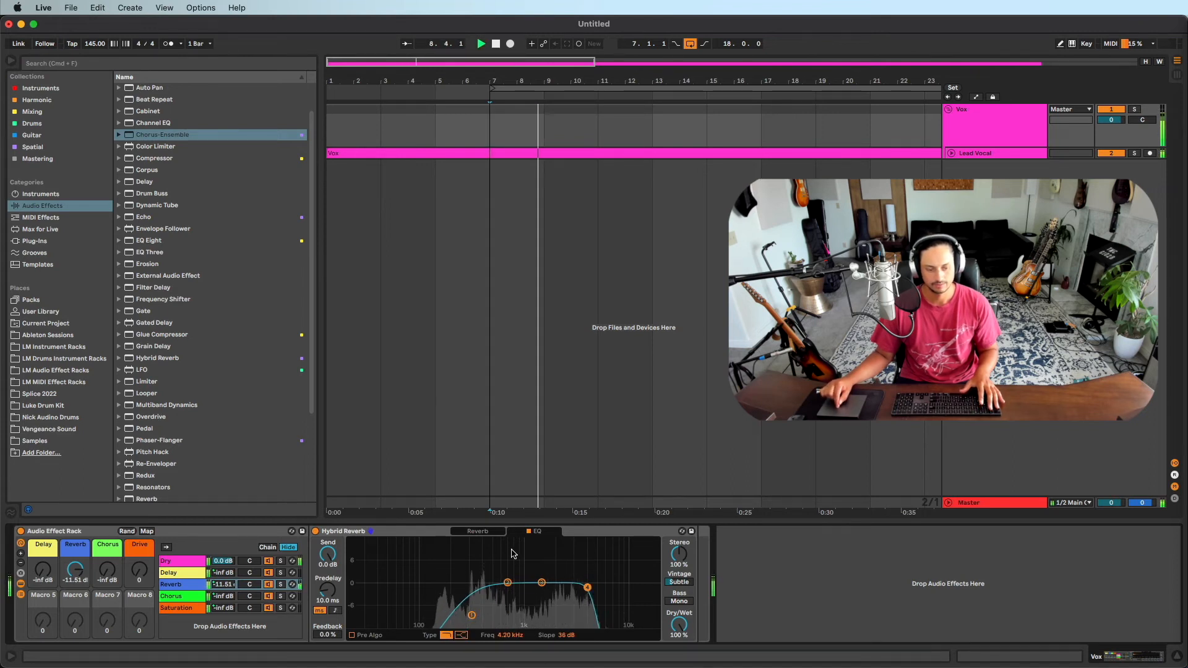
Set the Reverb macro to -6.0 dB and the Hybrid Reverb's decay to 5.29 s, size 78%, damping 68% and shape 73.8 during playback.
drag(77, 573, 78, 560)
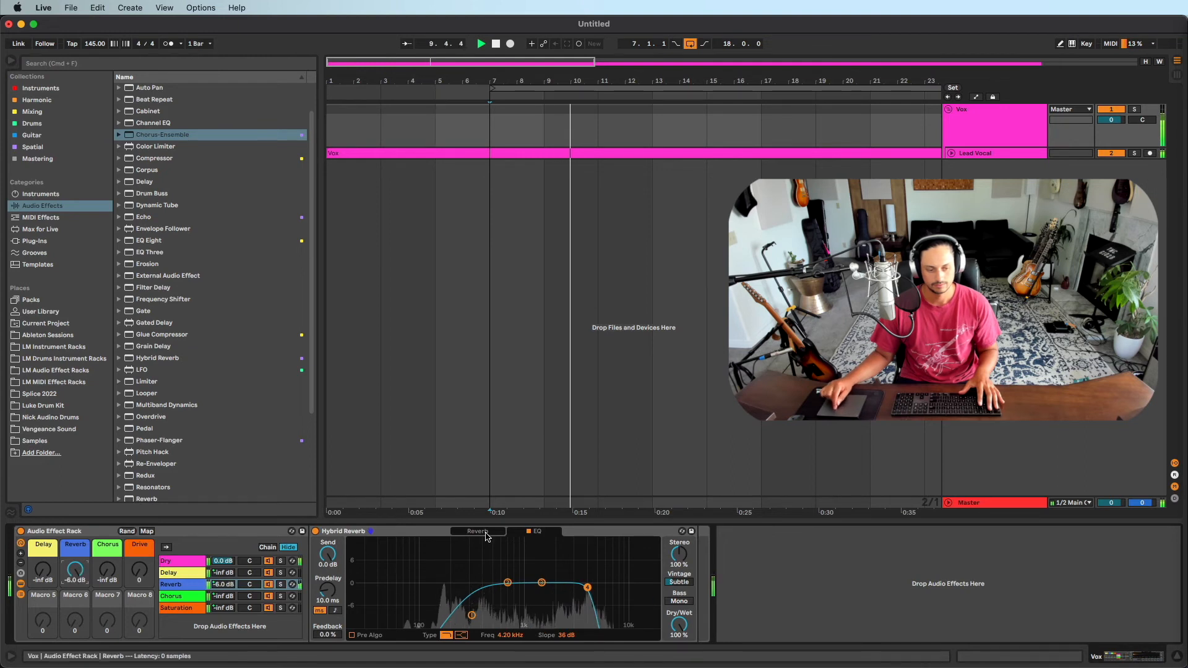
click(477, 531)
drag(540, 625, 541, 612)
click(574, 625)
drag(575, 625, 508, 621)
click(541, 625)
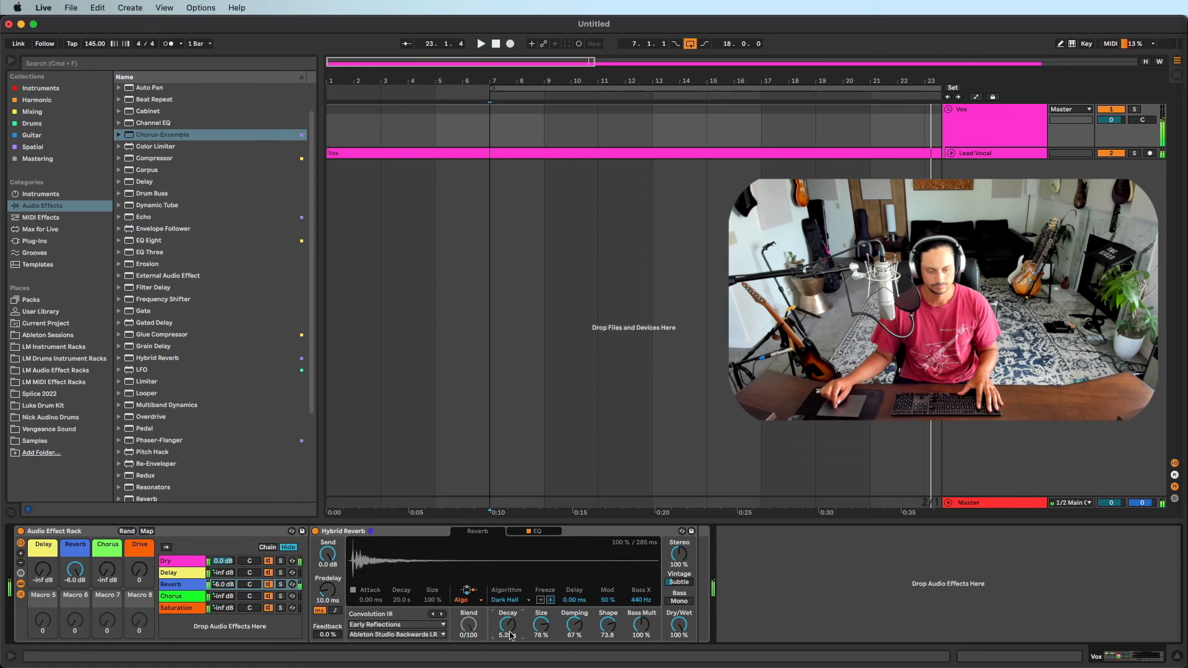
key(space)
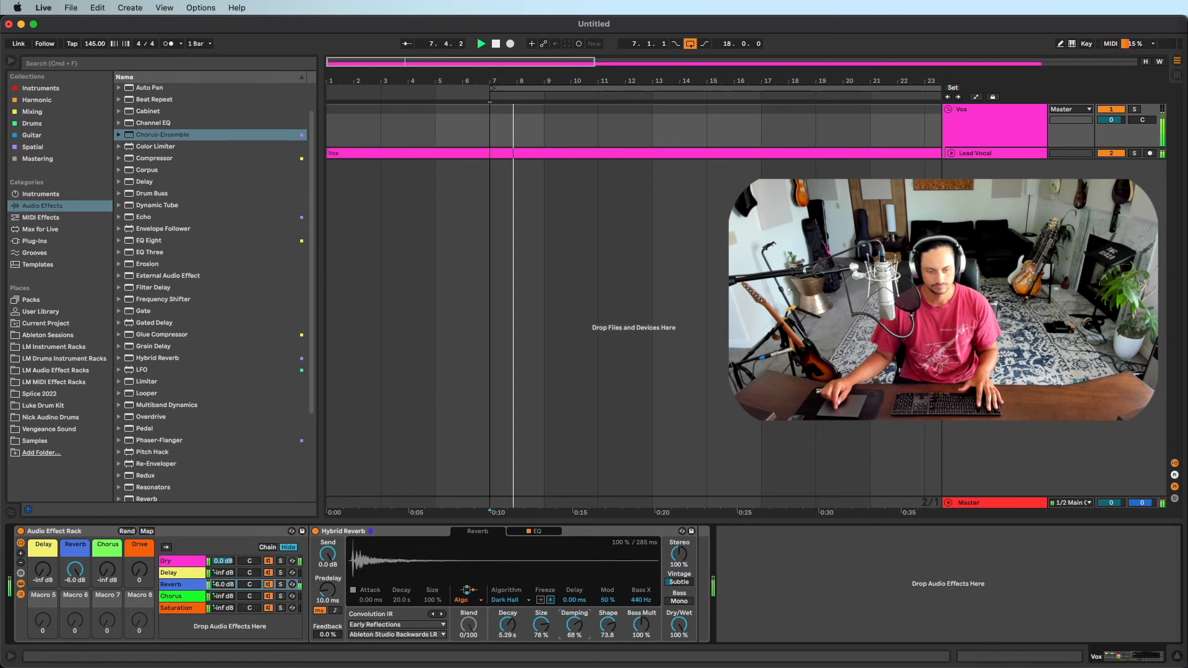
Raise the reverb EQ's low cut, set its high cut to 3.51 kHz with a 12 dB slope, and set the reverb's damping to 82%.
click(536, 531)
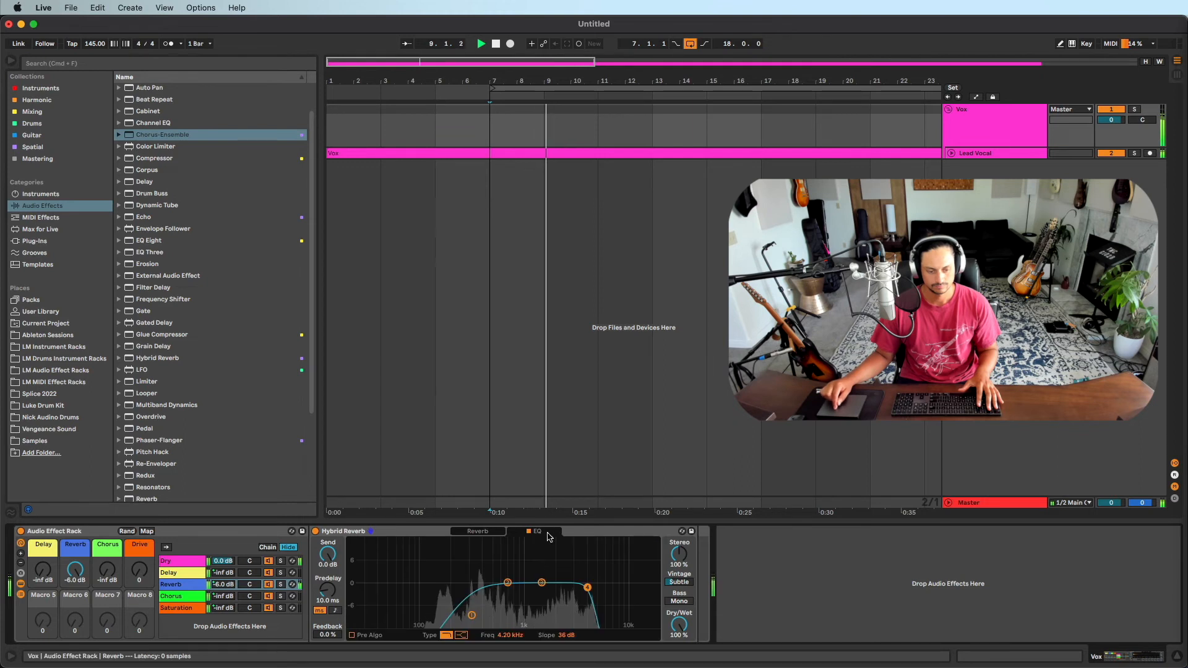
drag(474, 615, 475, 615)
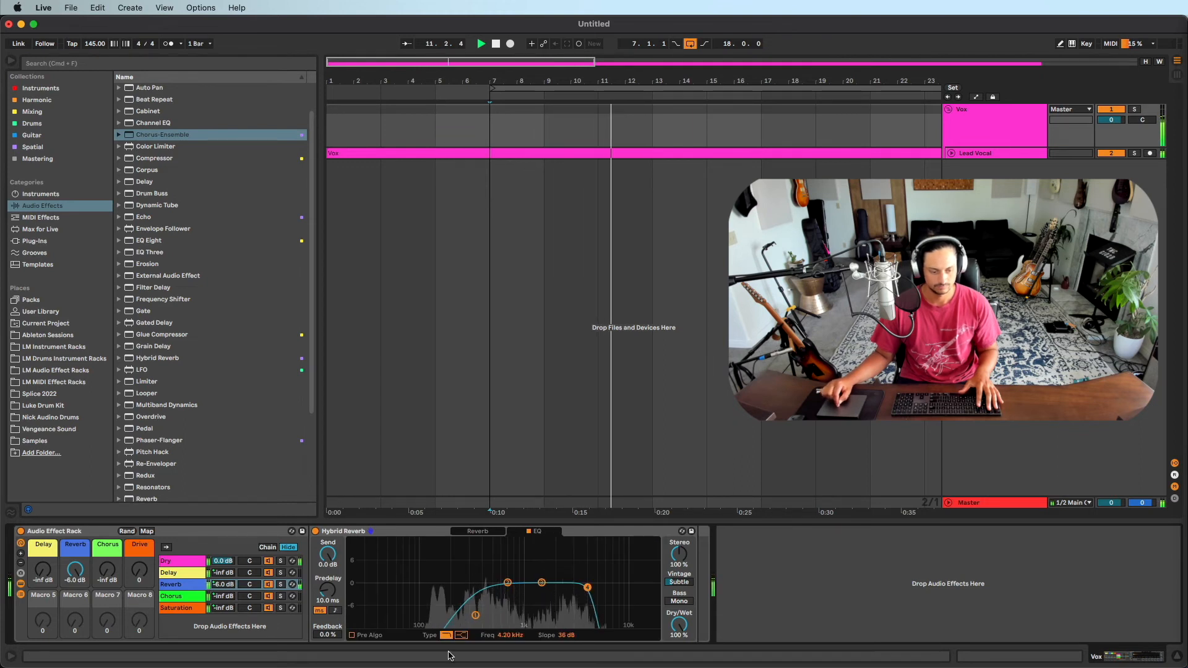
drag(567, 635, 567, 649)
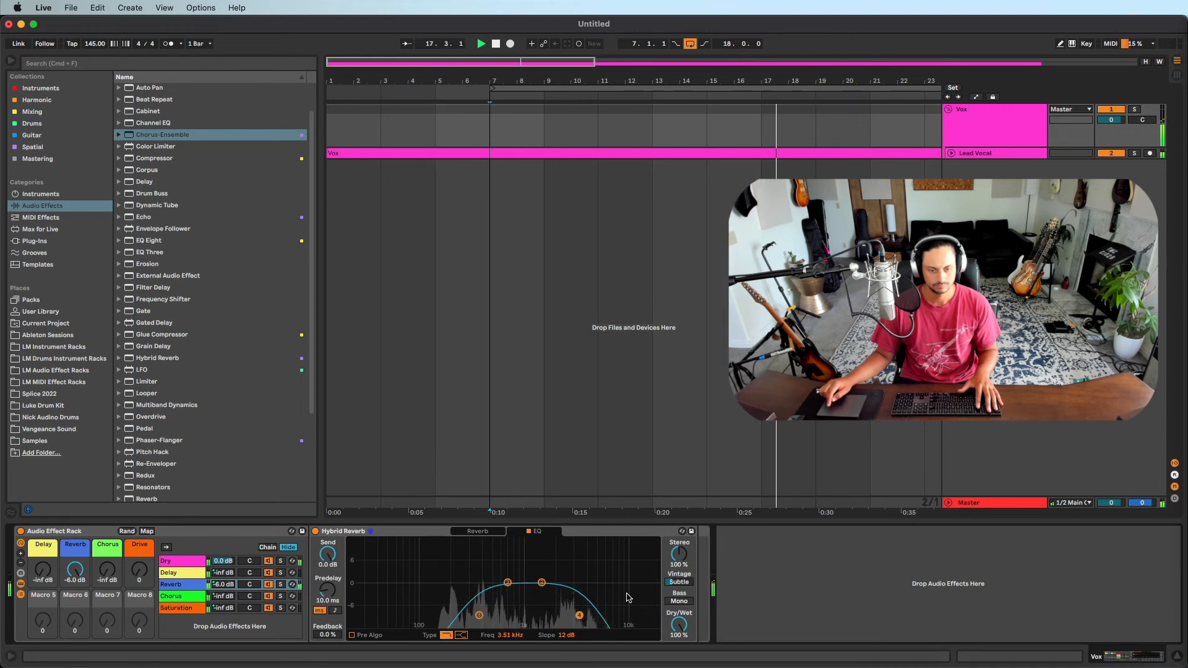
click(492, 530)
click(535, 531)
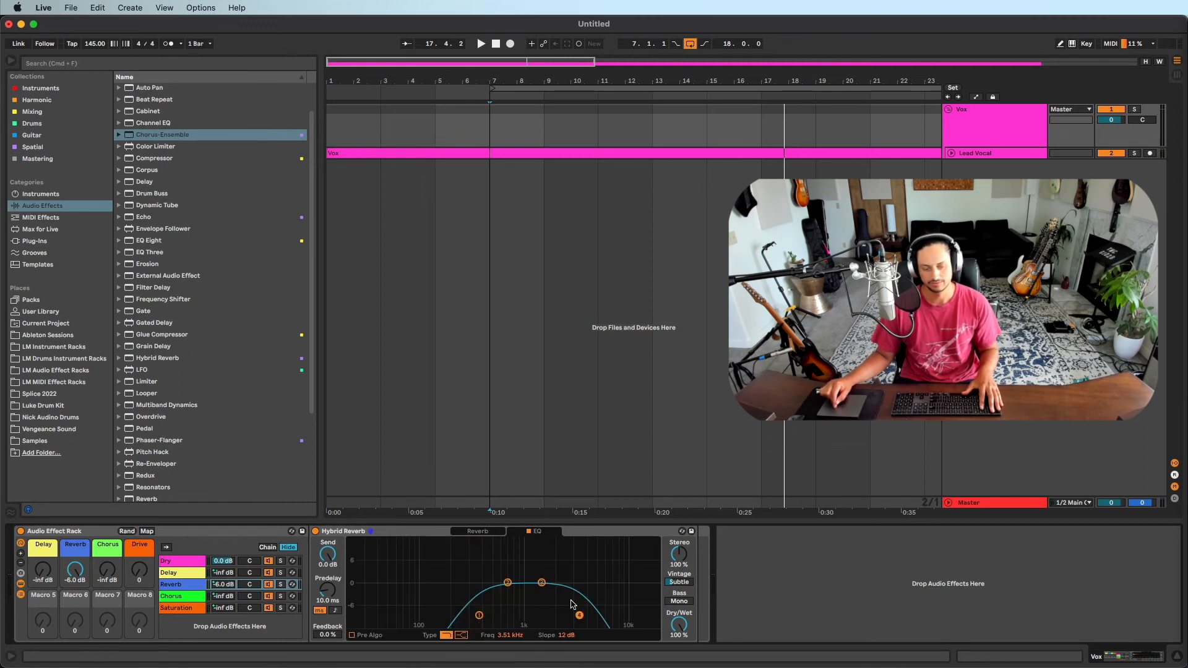
click(485, 533)
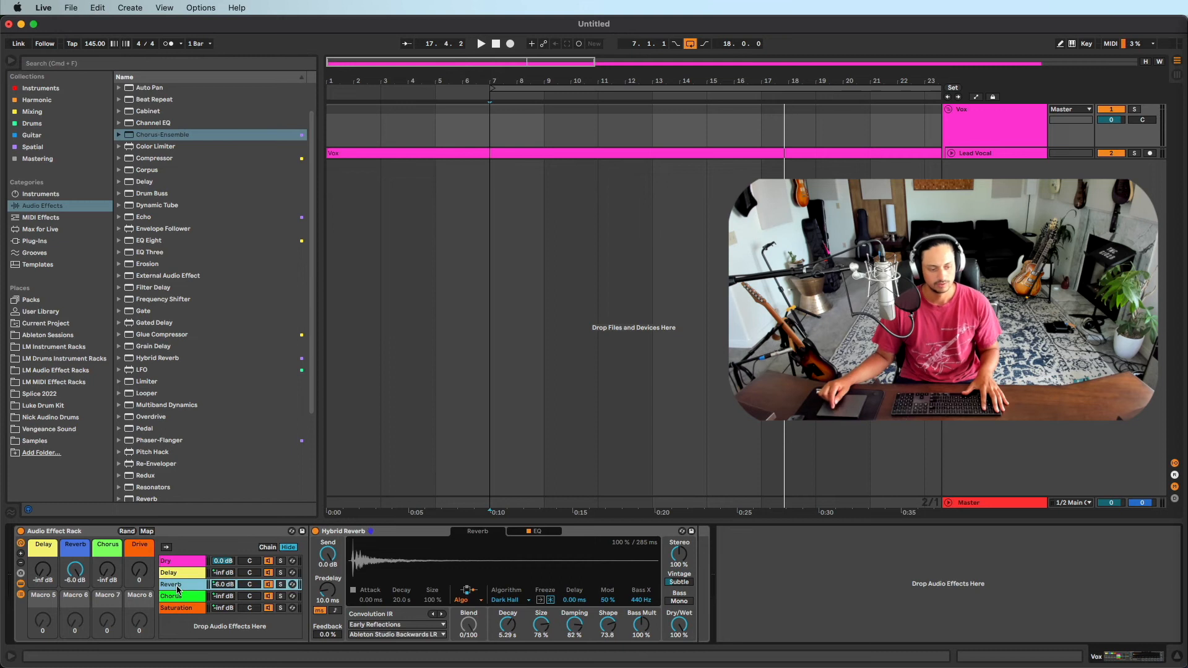
Add a Compressor after the Hybrid Reverb in the Reverb chain.
click(191, 573)
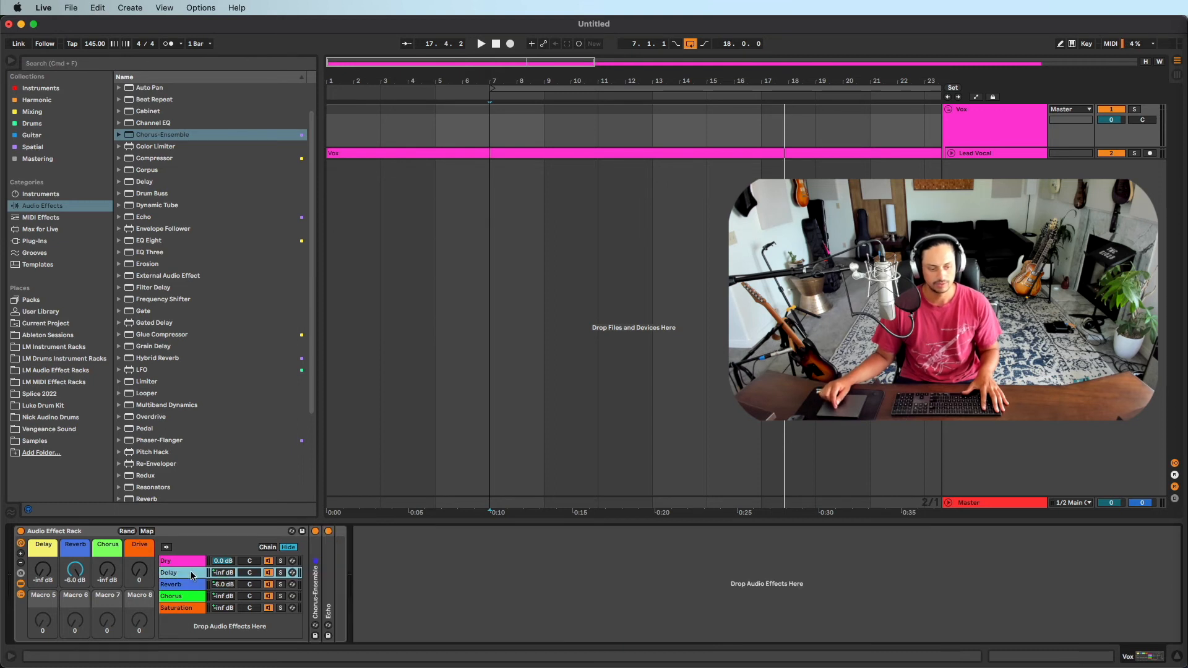
click(189, 584)
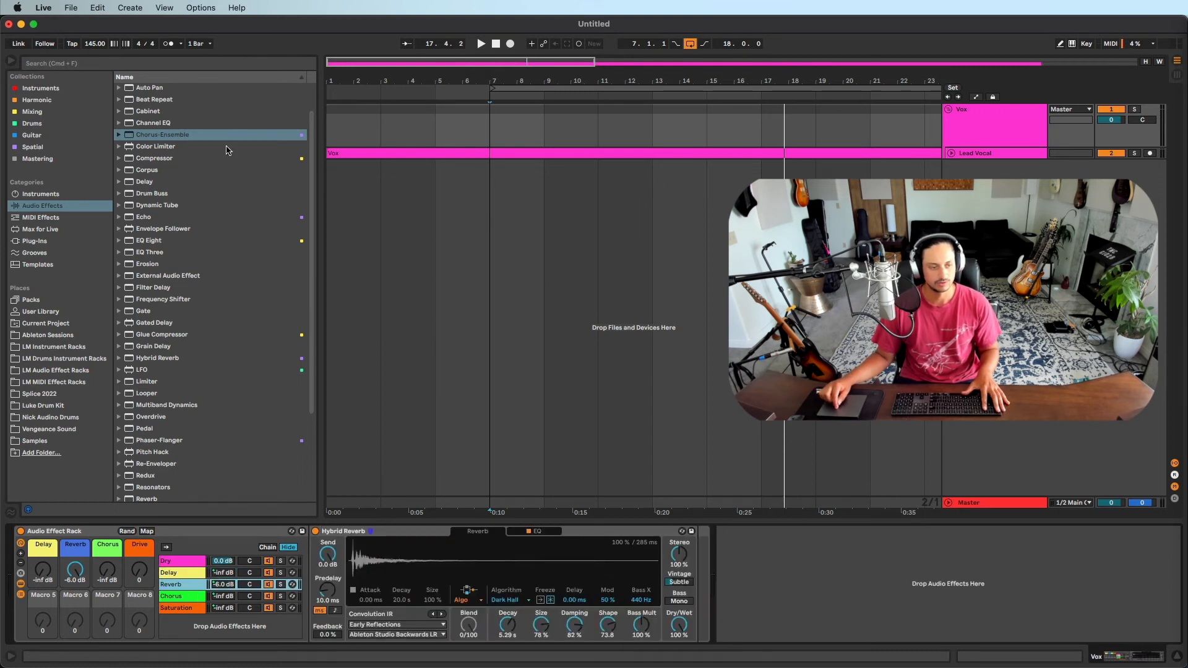
drag(184, 161, 713, 578)
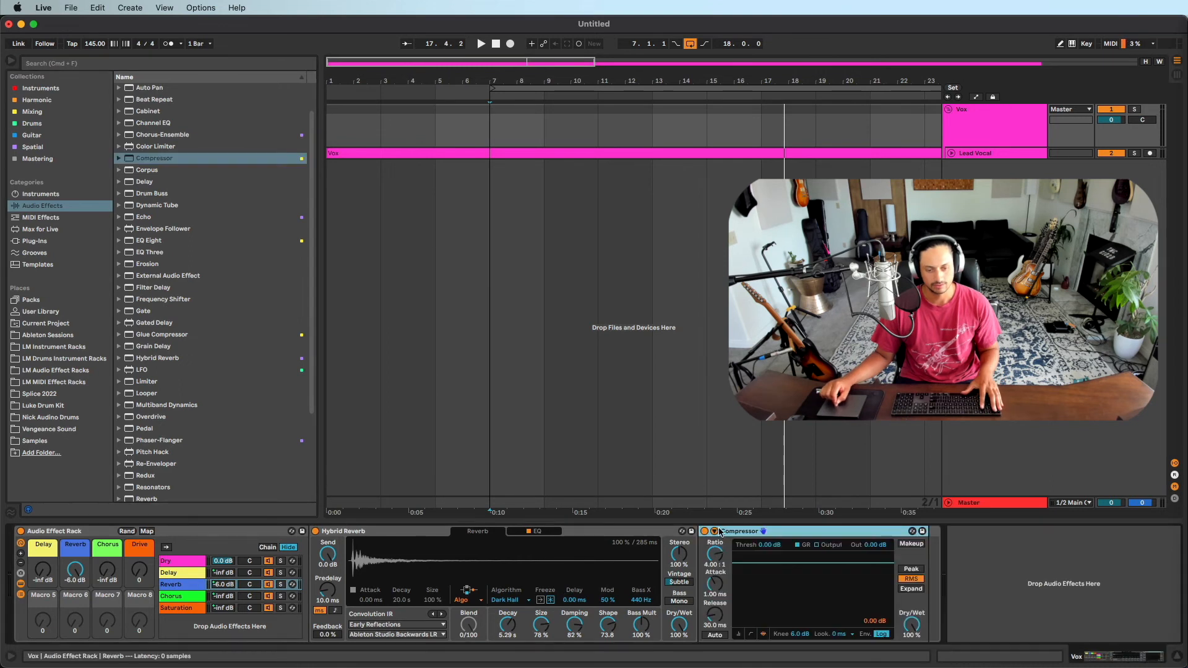
Enable the reverb Compressor's sidechain from Vox, Pre FX, switch it to the activity meter display and start playback.
click(734, 544)
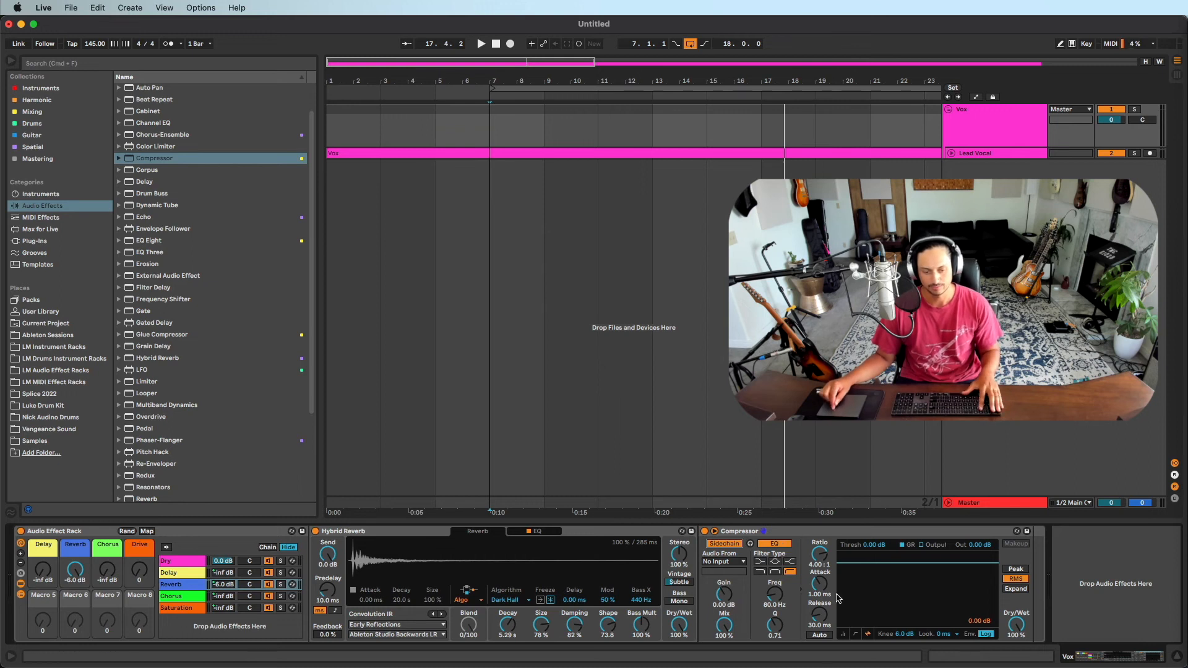
click(736, 563)
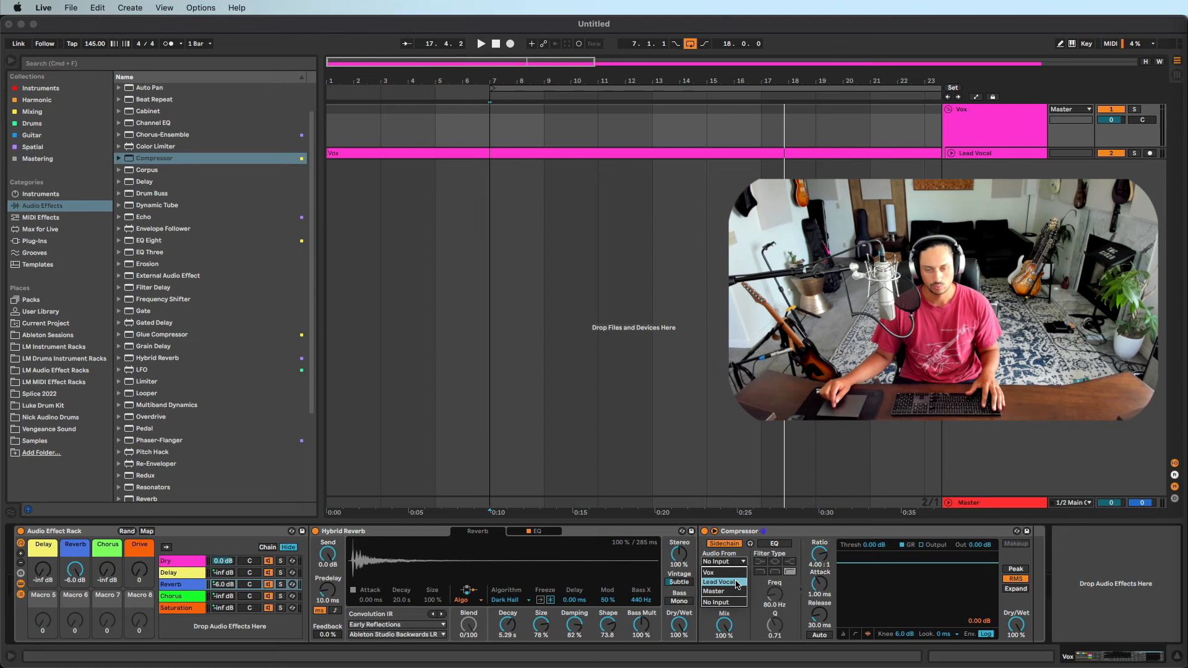
click(726, 573)
click(855, 634)
click(845, 634)
key(space)
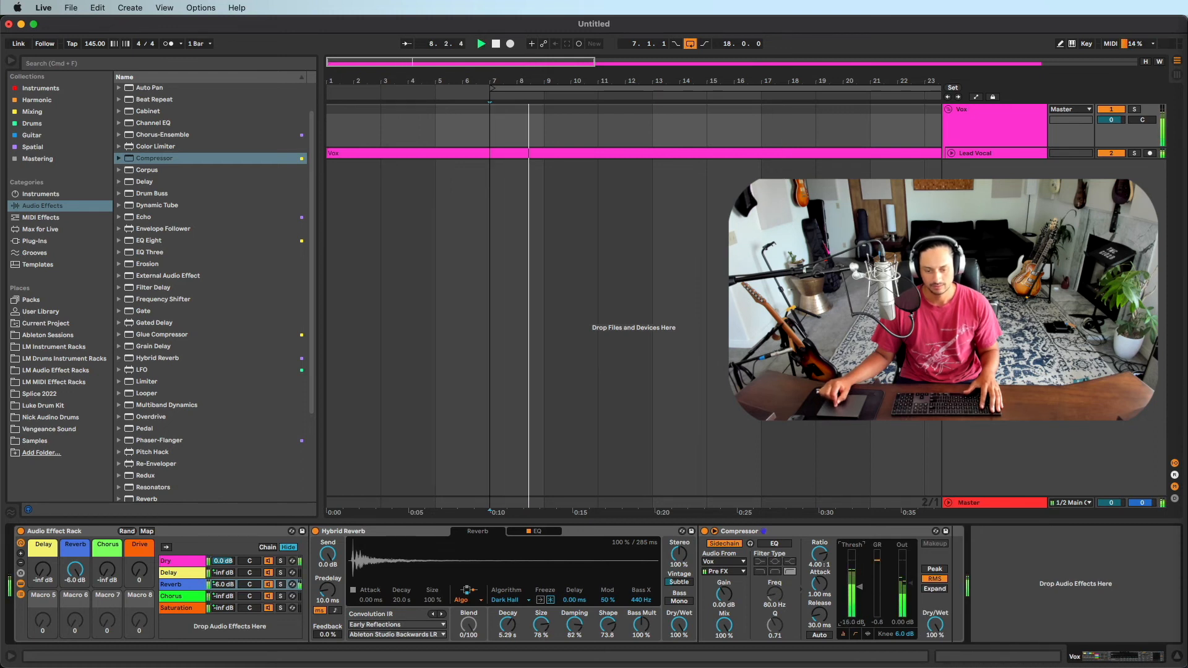
Unfold the Lead Vocal track to show its waveform, return to the Vox group's devices and stop playback.
click(978, 152)
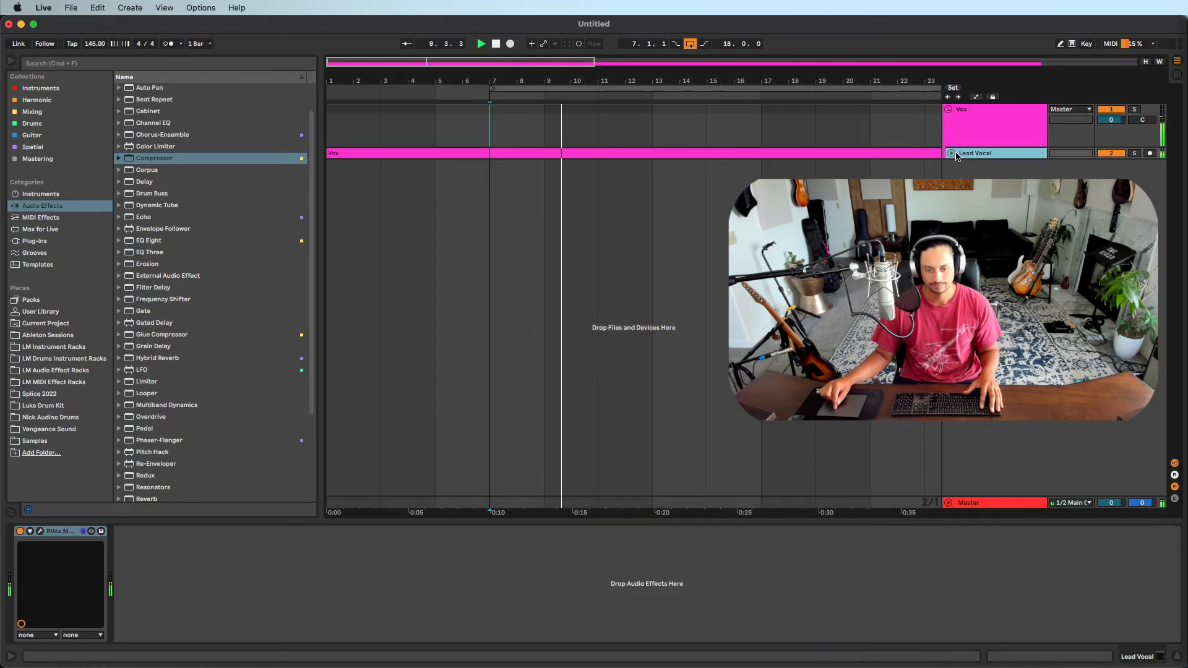
click(952, 154)
click(990, 125)
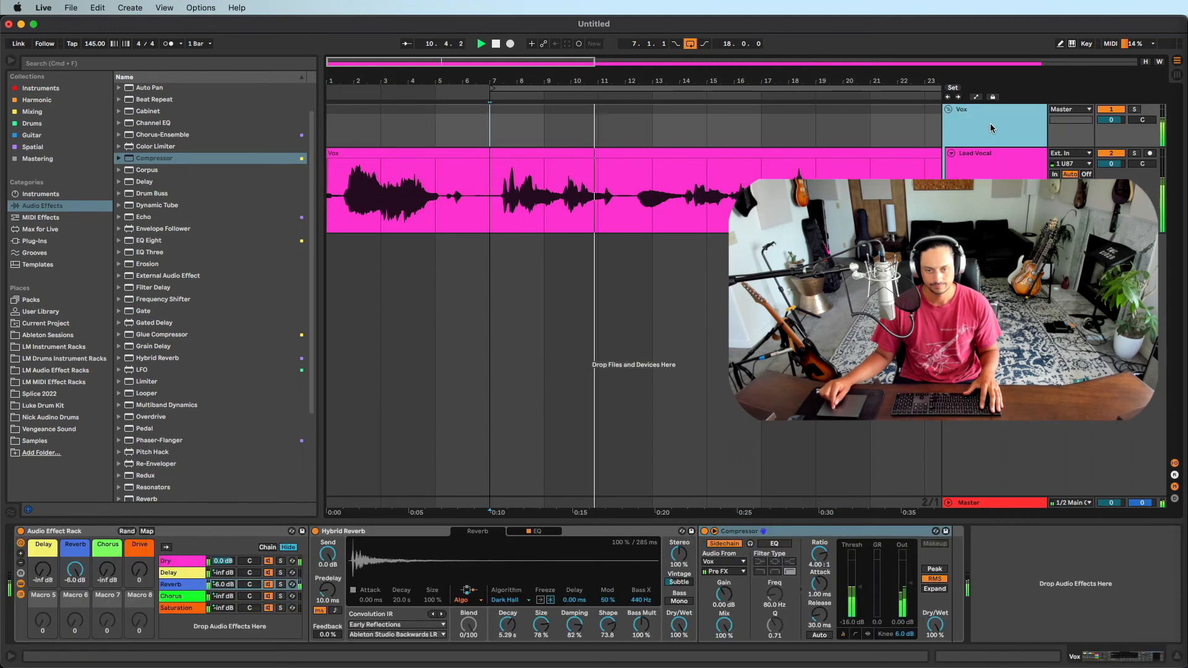
key(space)
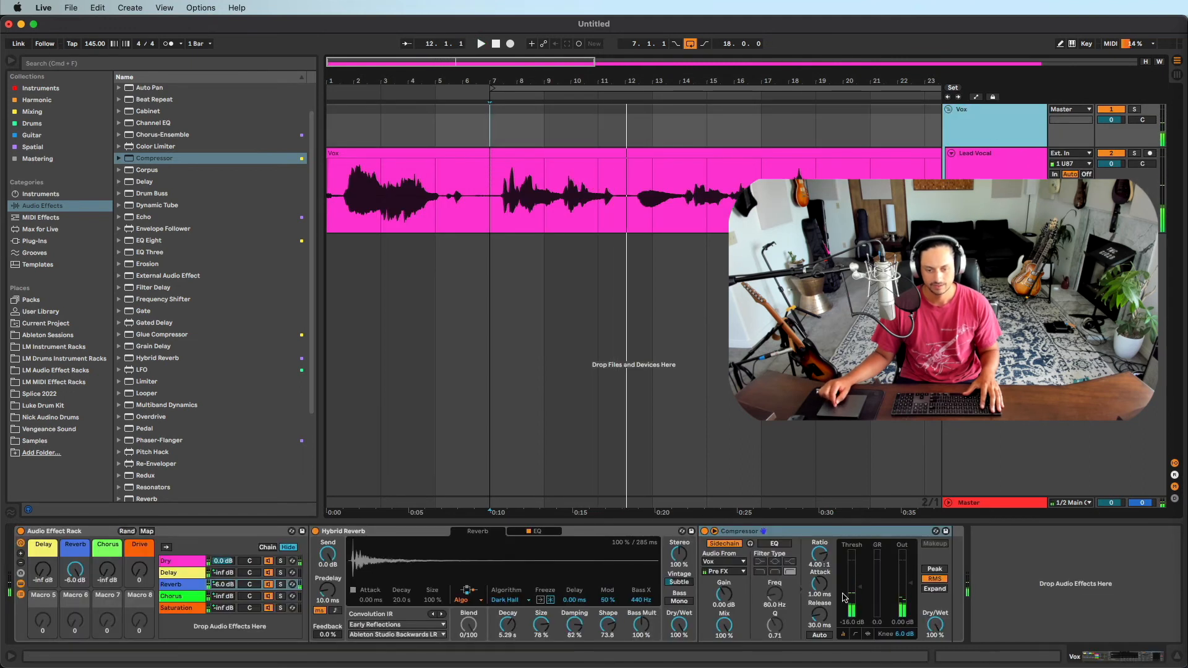
During playback, set the reverb Compressor's attack to 0.10 ms, release to 37.4 ms and threshold to -23.2 dB.
drag(859, 586, 859, 592)
key(space)
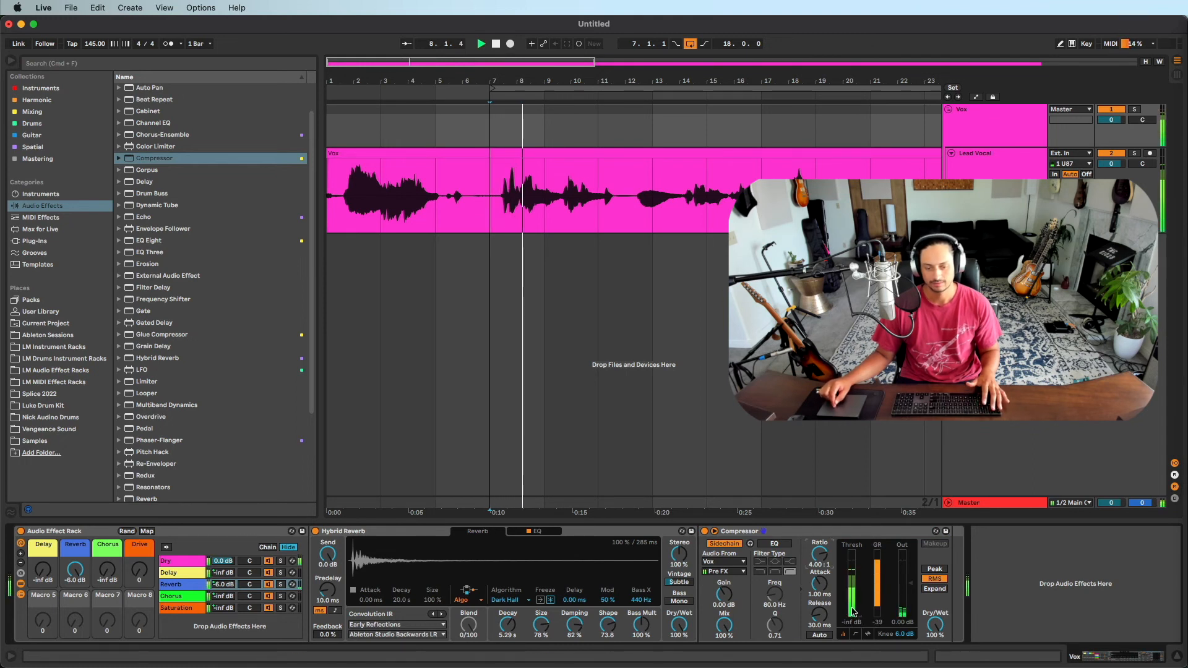
scroll(650, 275, up, 2)
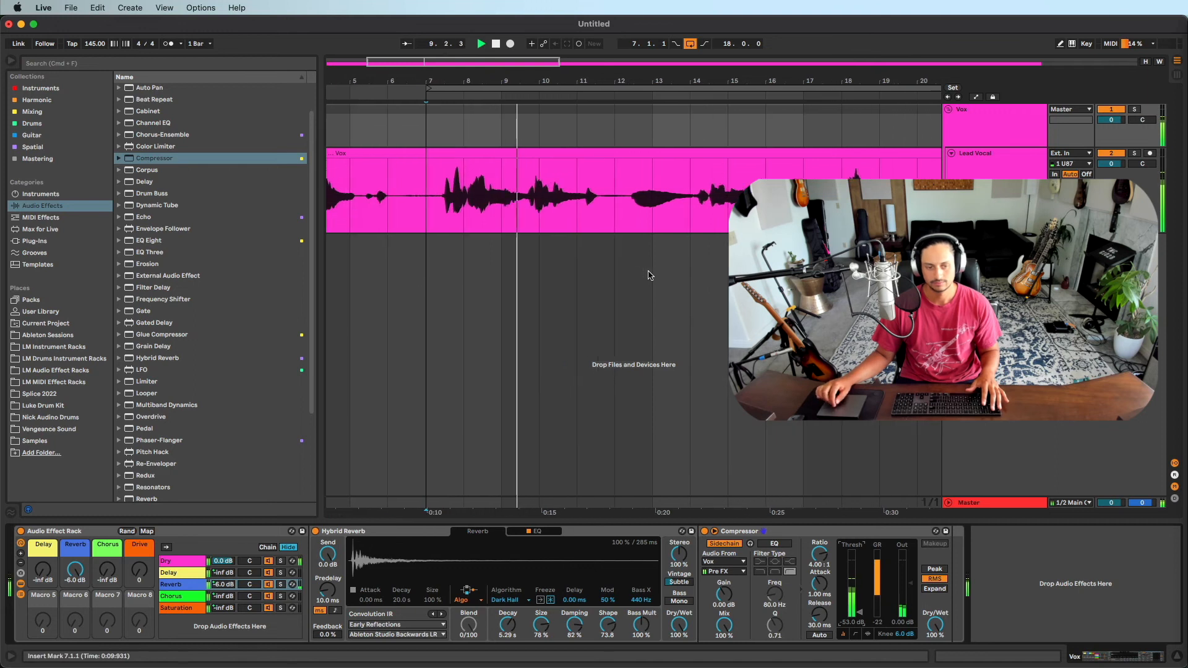
drag(859, 609, 819, 588)
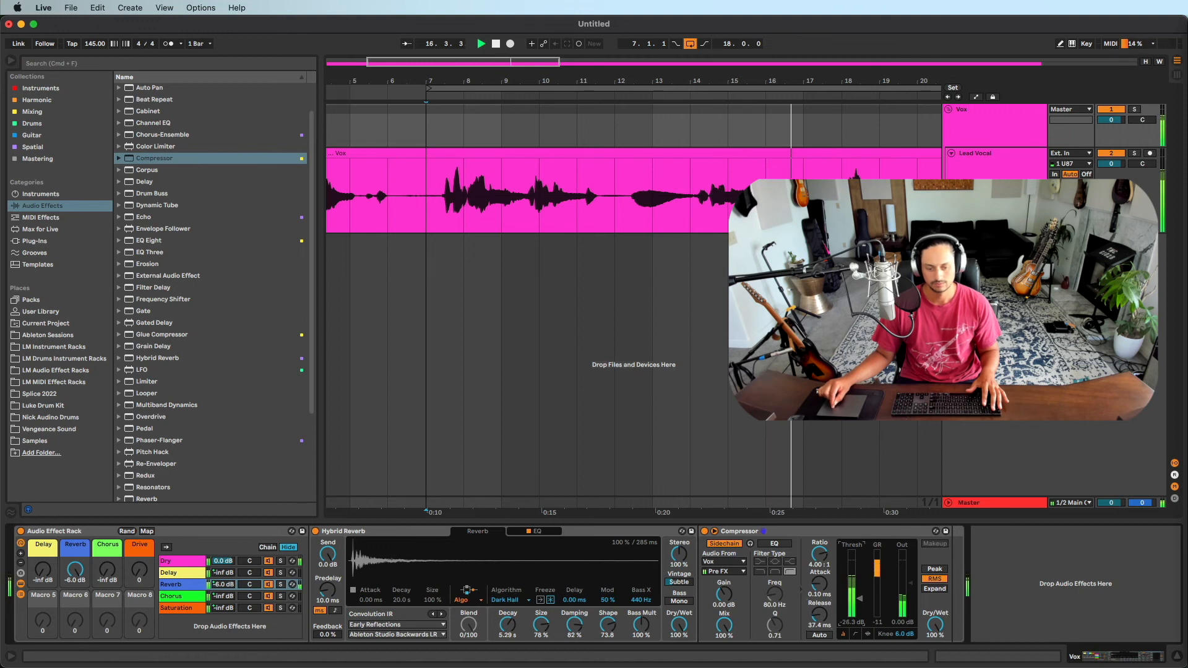
drag(858, 593, 857, 596)
key(space)
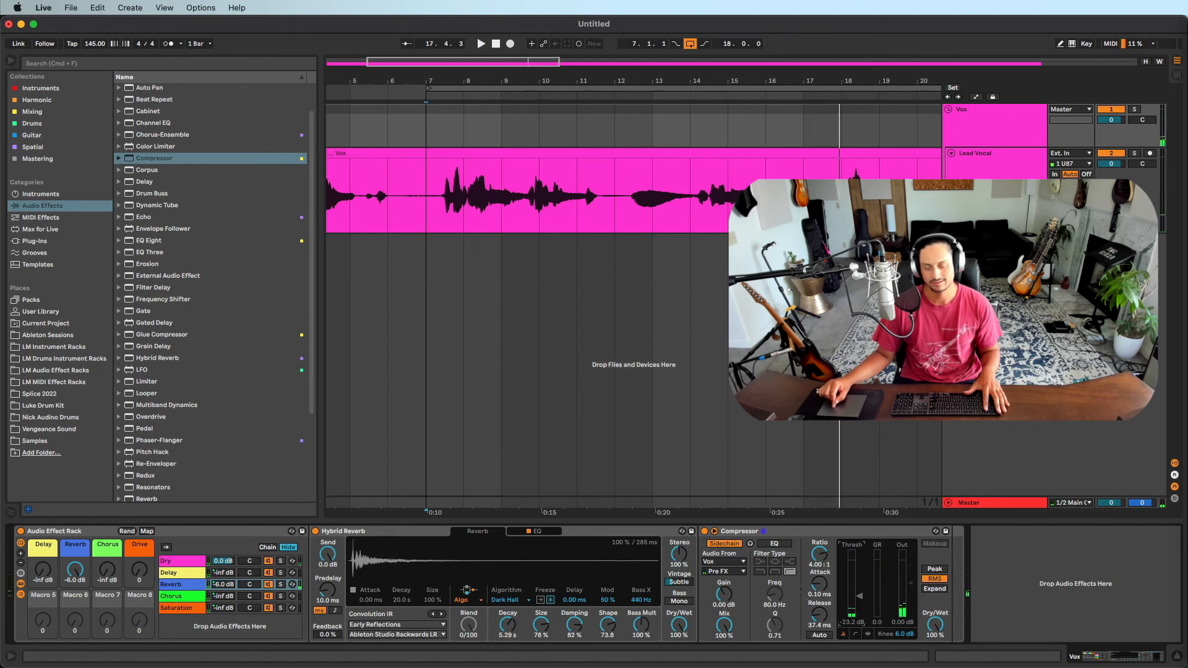
Lower the reverb Compressor's threshold to -27.2 dB and play the vocal from bar 11 to hear the ducking.
key(space)
drag(857, 598, 858, 601)
key(space)
click(578, 204)
key(space)
Copy the sidechained Compressor from the Reverb chain and paste it after Echo in the Delay chain.
click(990, 121)
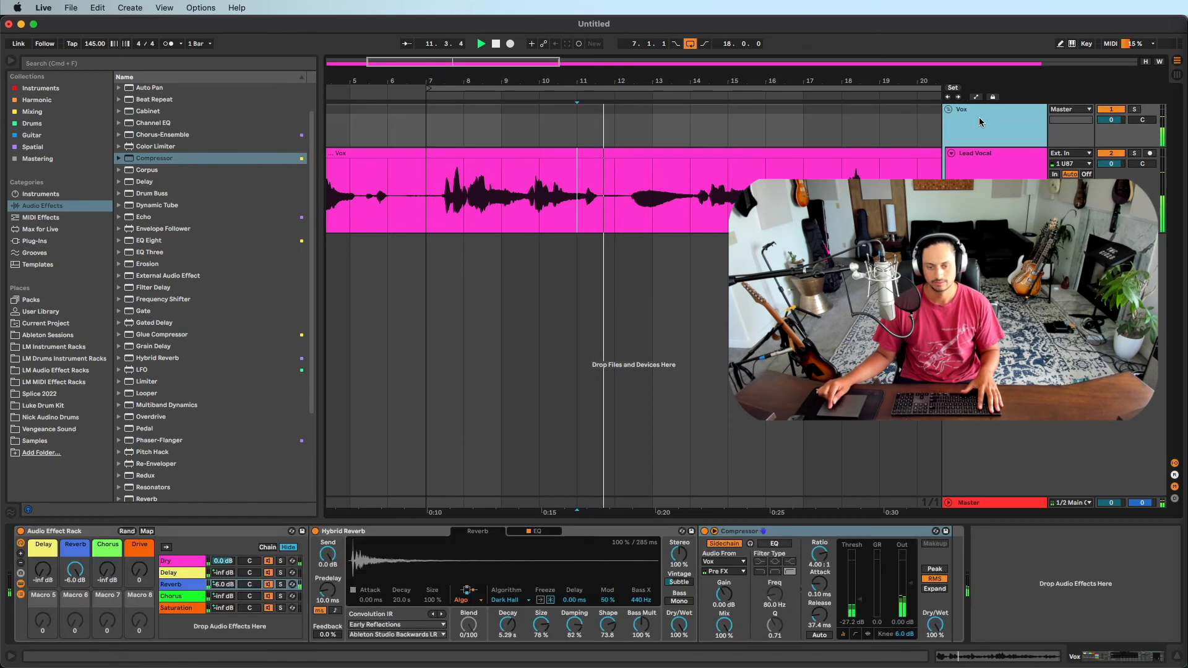
click(797, 533)
key(super+c)
click(183, 572)
click(332, 565)
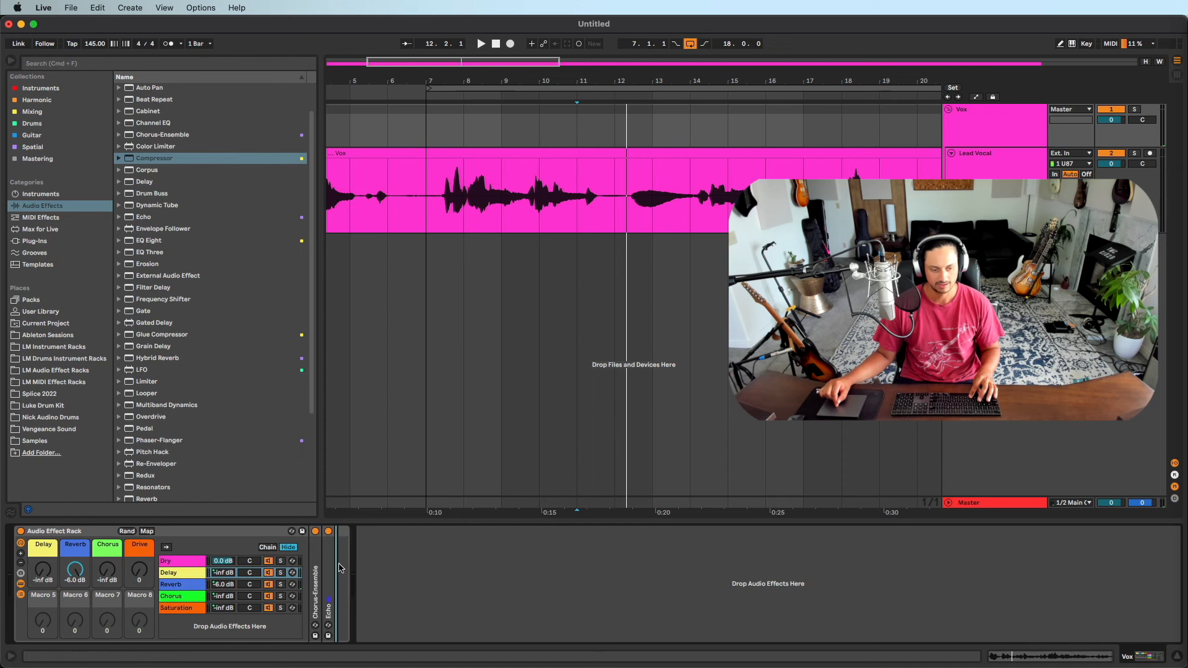
key(super+v)
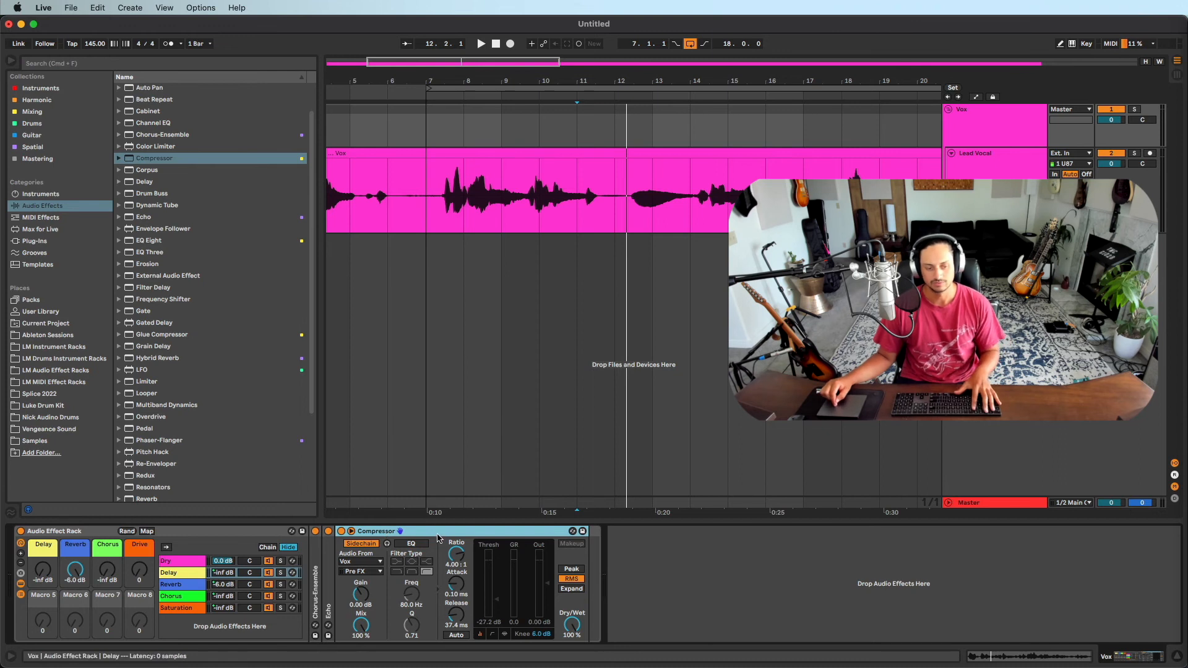
During playback, set the Delay macro to about -16.58 dB, the Reverb macro to -14.377 dB and the delay Compressor's threshold to -30.0 dB.
key(space)
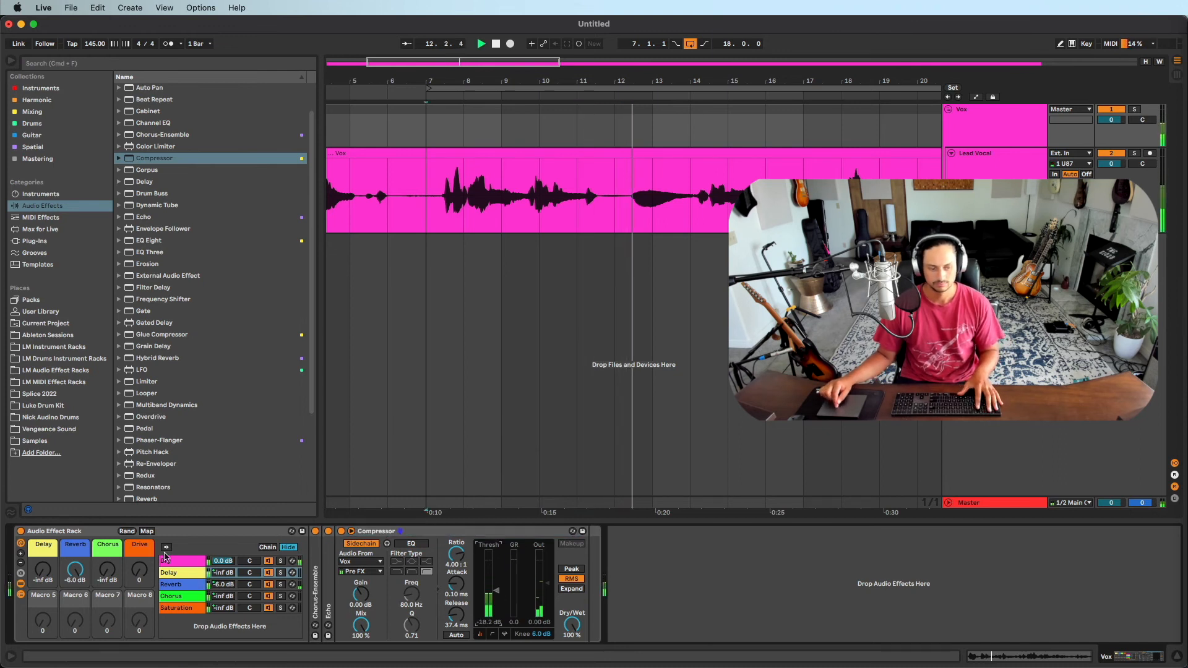
drag(43, 570, 43, 518)
key(space)
key(space)
drag(74, 570, 43, 576)
click(42, 570)
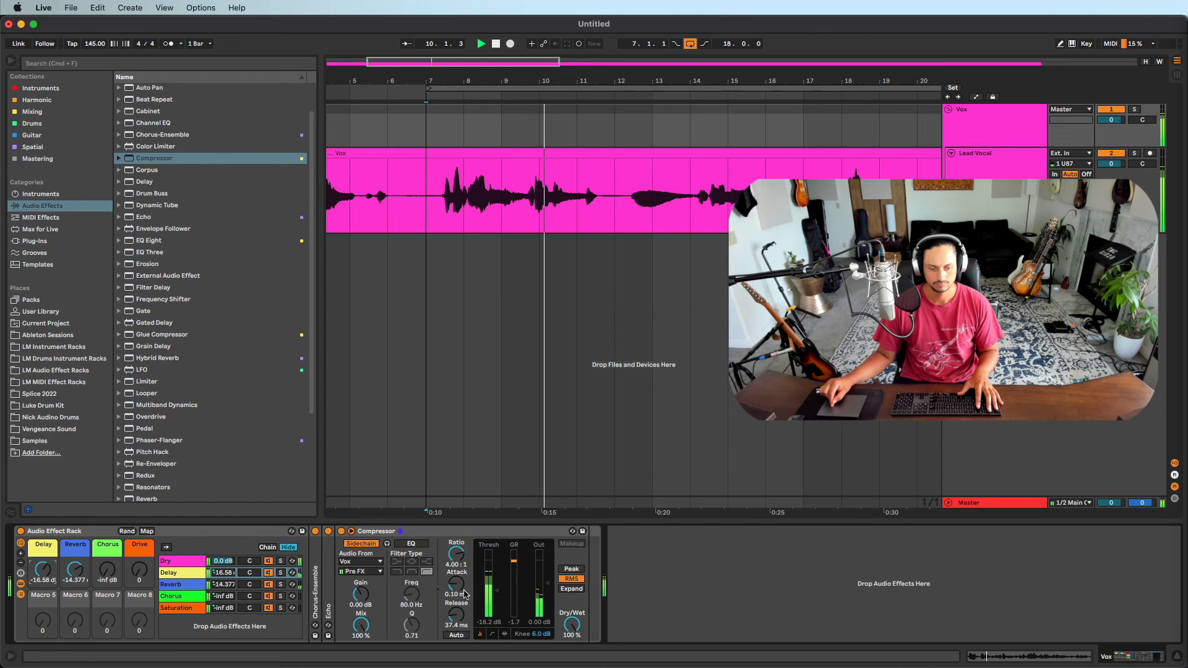
drag(503, 596, 503, 624)
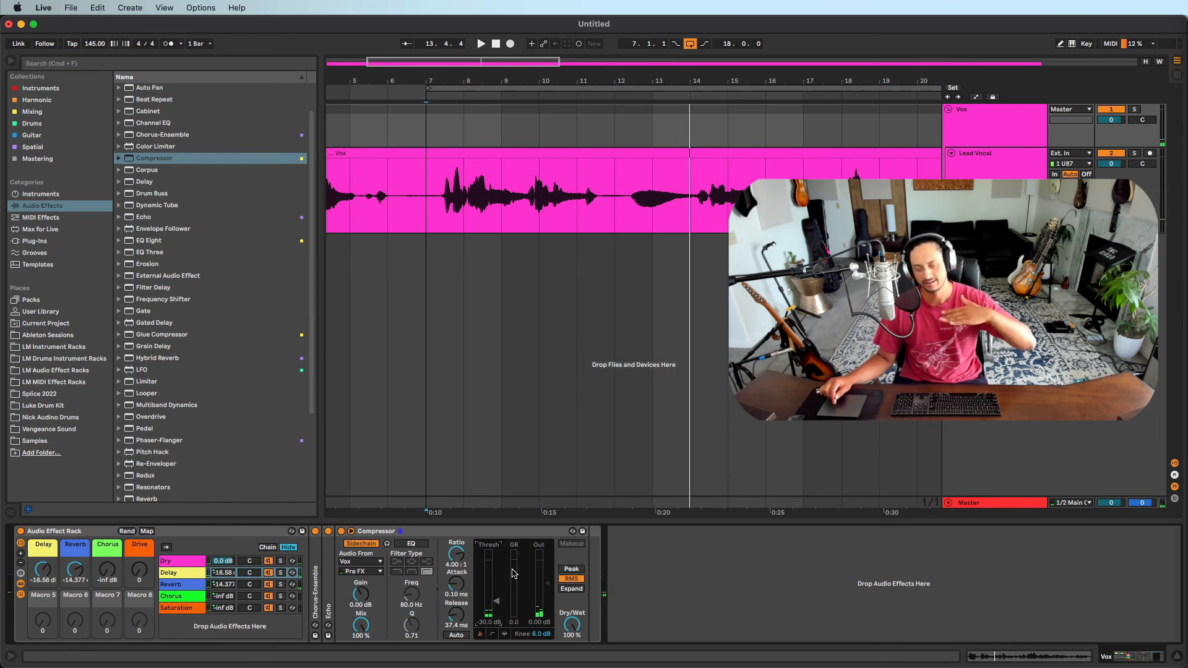
Fold the Delay chain's Compressor and lower the Delay macro to -16.803 dB and the Reverb macro to -15.259 dB.
double_click(469, 532)
drag(42, 570, 43, 570)
click(75, 570)
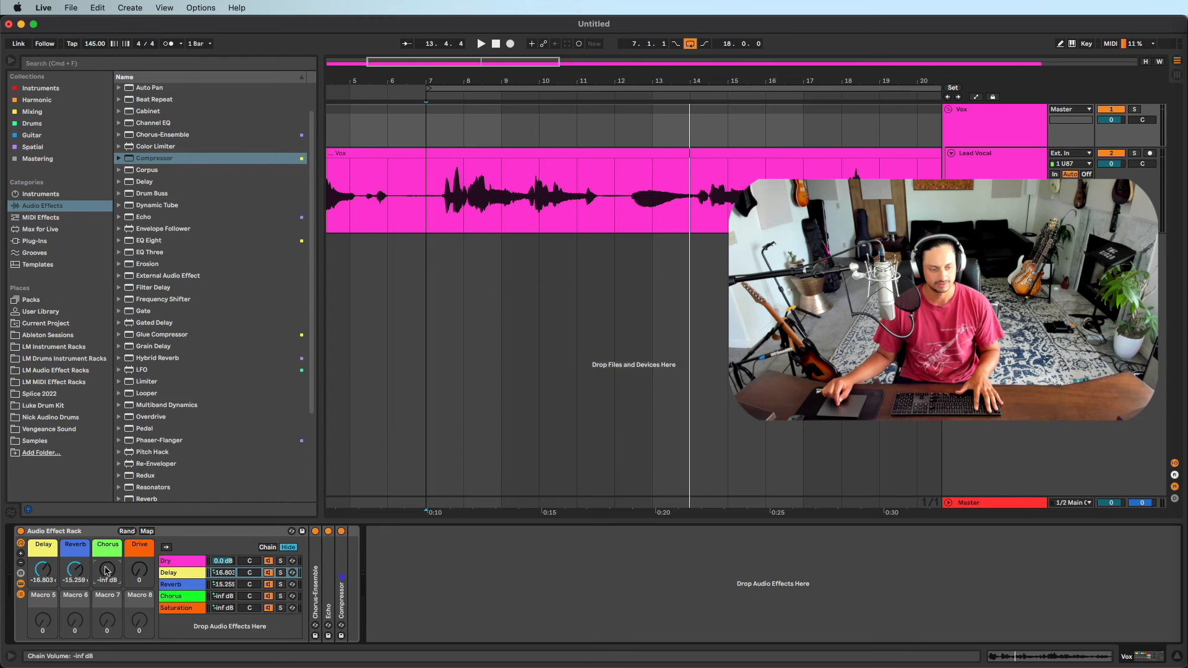
Audition the Chorus chain with its macro at -6.0 dB and set Chorus-Ensemble to rate 0.70 Hz, amount 47% and warmth 1.7%.
click(190, 597)
key(space)
drag(107, 569, 107, 535)
click(370, 580)
drag(112, 570, 112, 534)
mouse_move(330, 625)
mouse_down()
mouse_move(330, 589)
mouse_move(330, 627)
mouse_up()
click(346, 580)
click(363, 579)
click(336, 580)
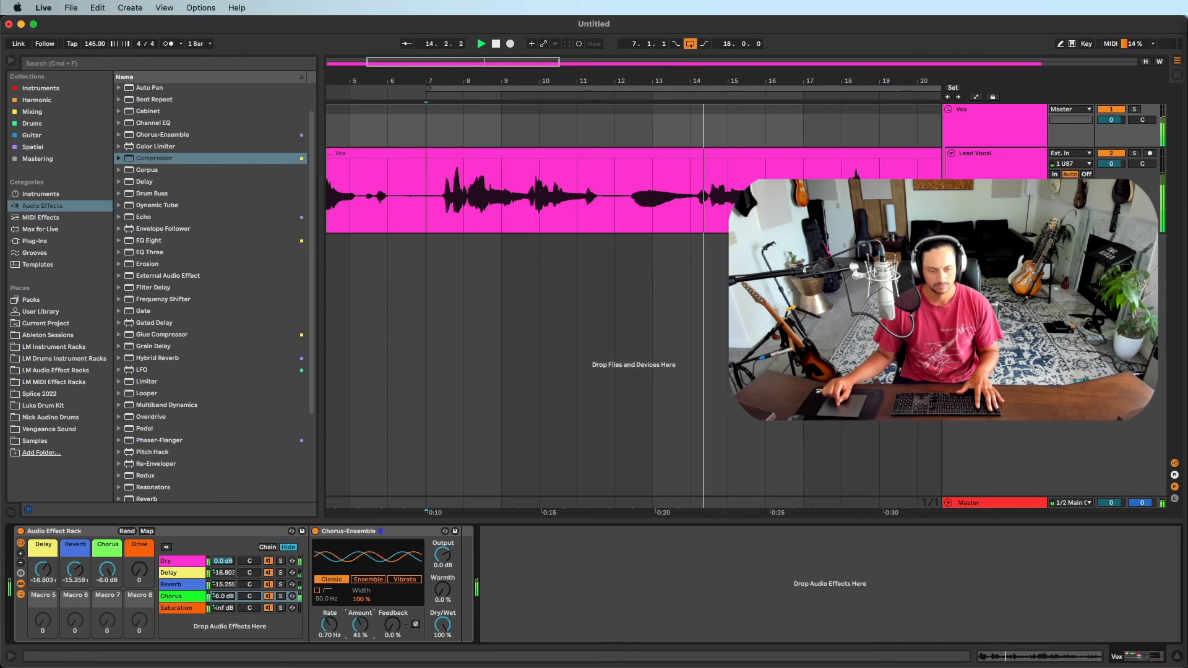
drag(359, 629, 360, 626)
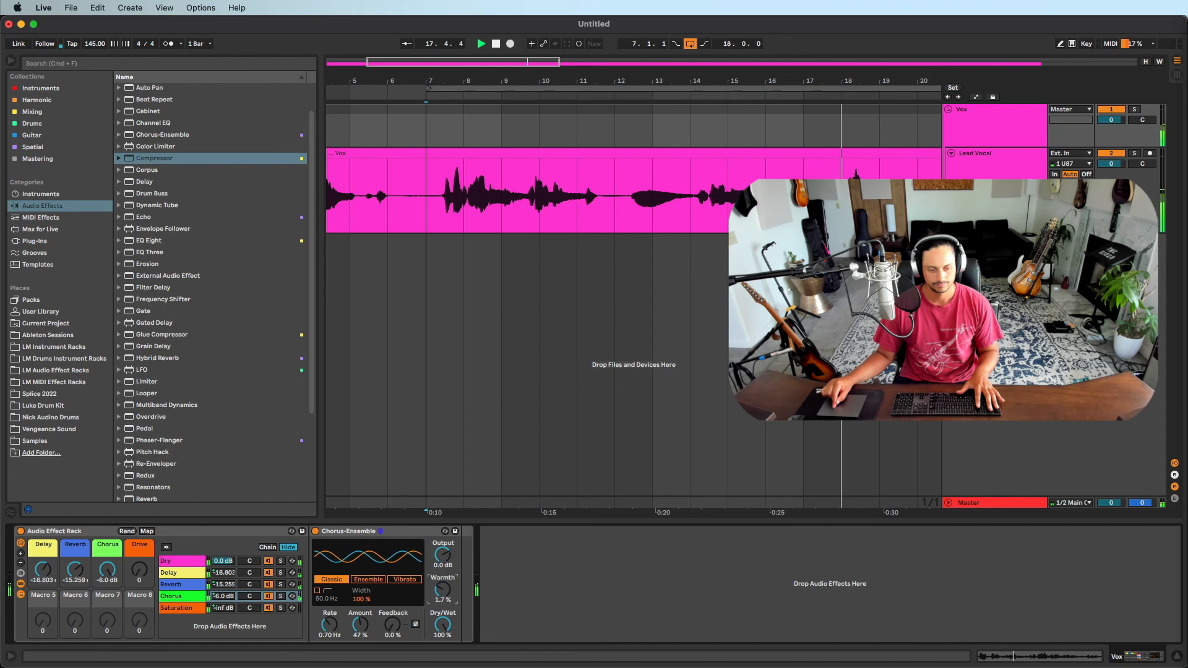
Lower the Chorus macro to -22.663 dB and fold the Chorus-Ensemble device.
key(space)
drag(107, 569, 107, 607)
key(space)
double_click(361, 531)
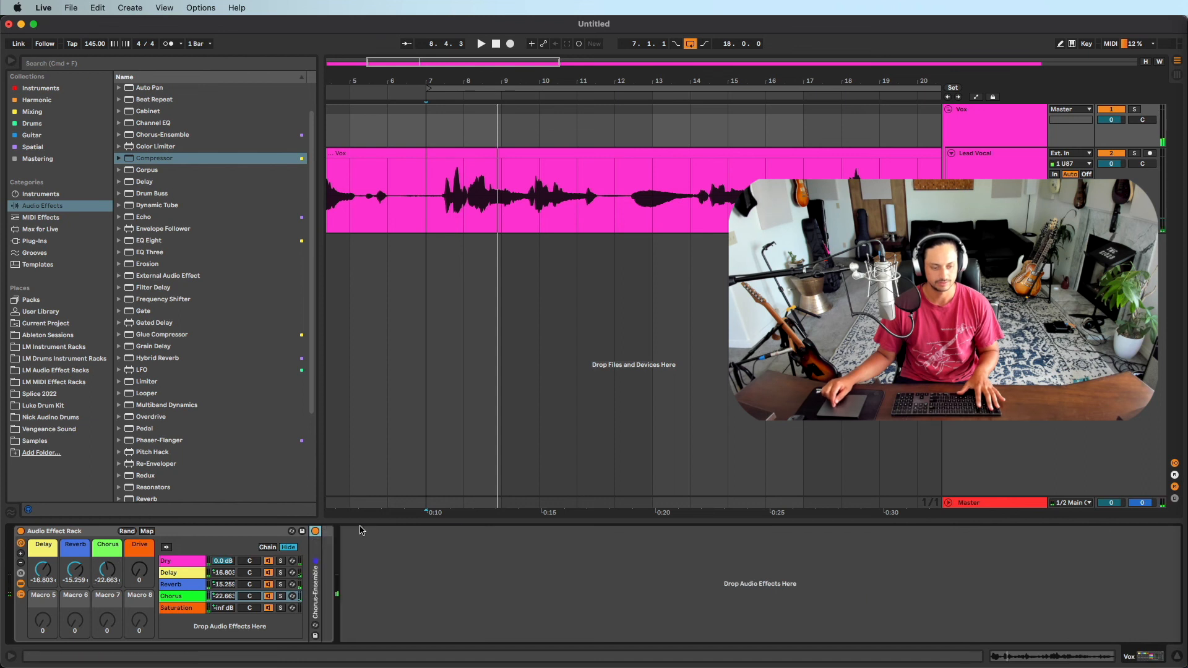
Raise the Drive macro to 65 during playback, check the Saturation chain and fold its Saturator.
key(space)
mouse_move(140, 570)
mouse_down()
mouse_move(141, 533)
mouse_move(141, 550)
mouse_up()
click(185, 607)
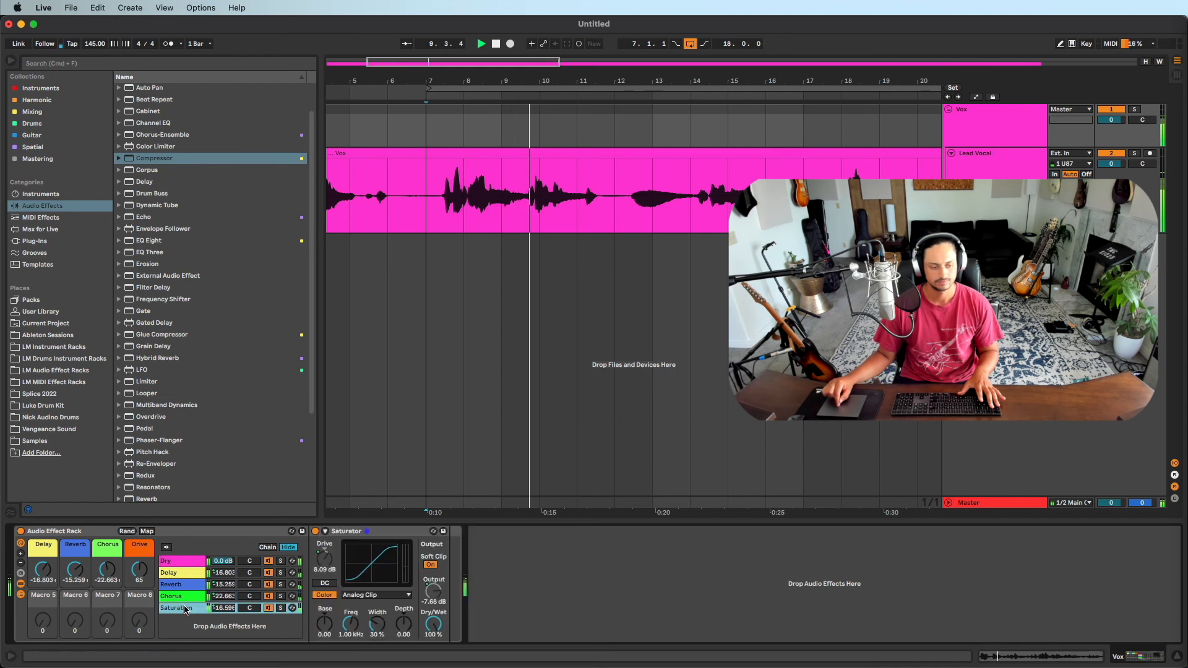
double_click(341, 532)
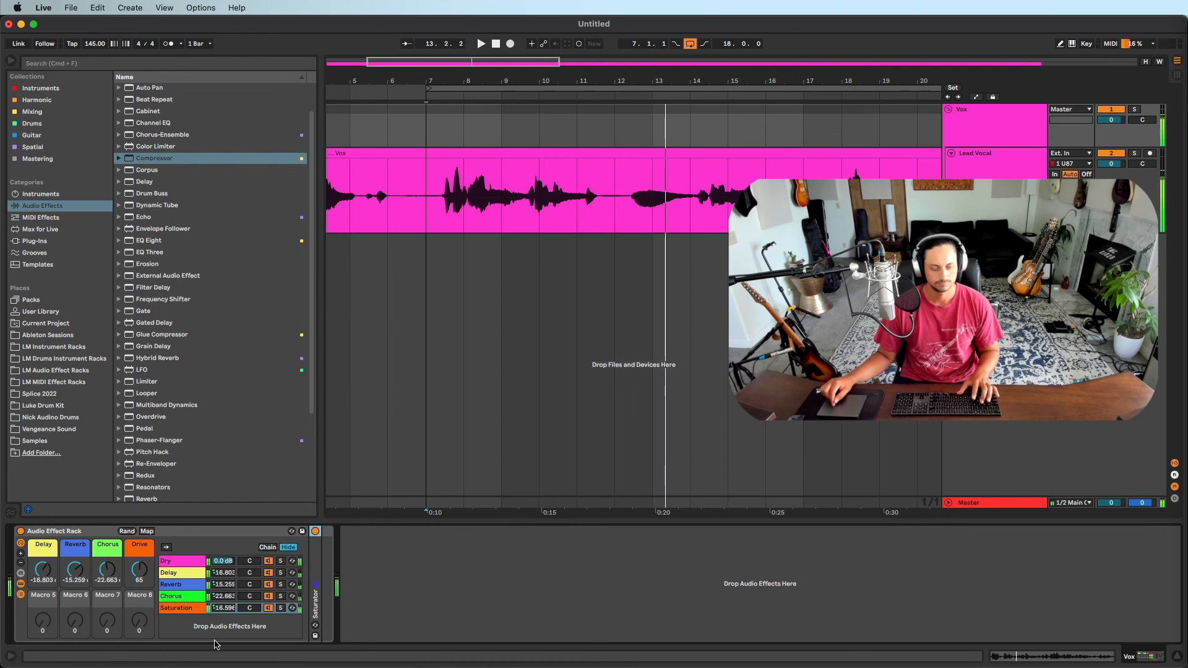
Rename the Audio Effect Rack as Basic Parallel Vocal FX.
click(72, 530)
key(ctrl+r)
text(Basic par)
key(shift+BackSpace)
key(shift+BackSpace)
key(shift+BackSpace)
text(Parallel)
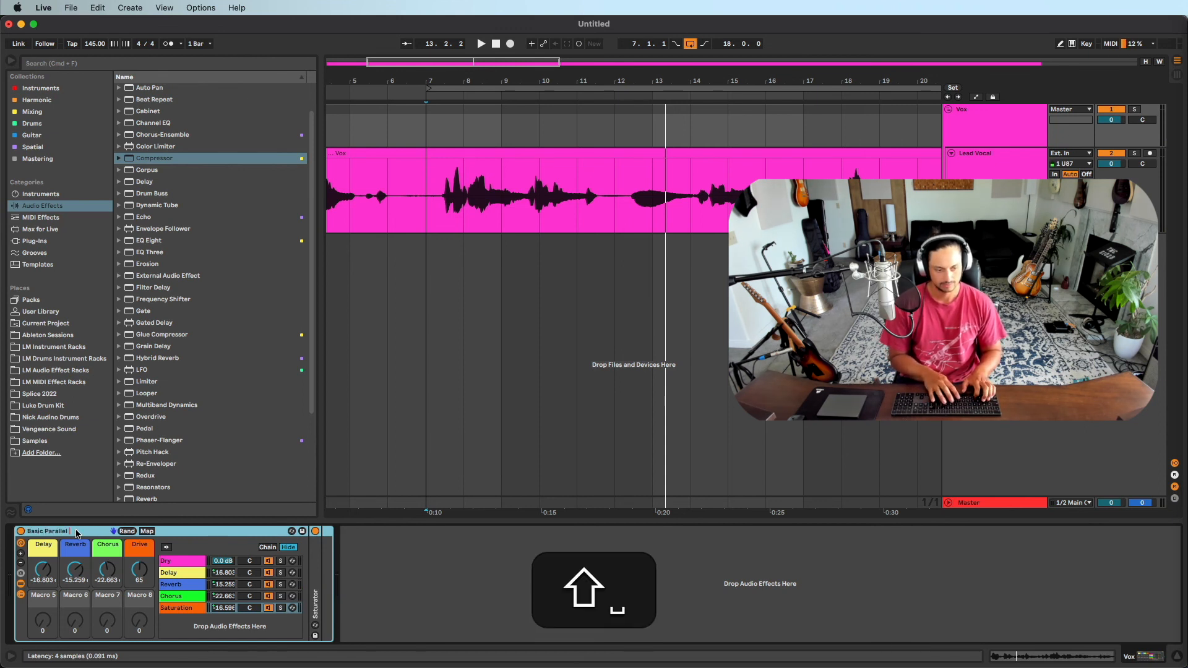
text( Vocal FX)
key(shift+Return)
click(955, 167)
click(986, 128)
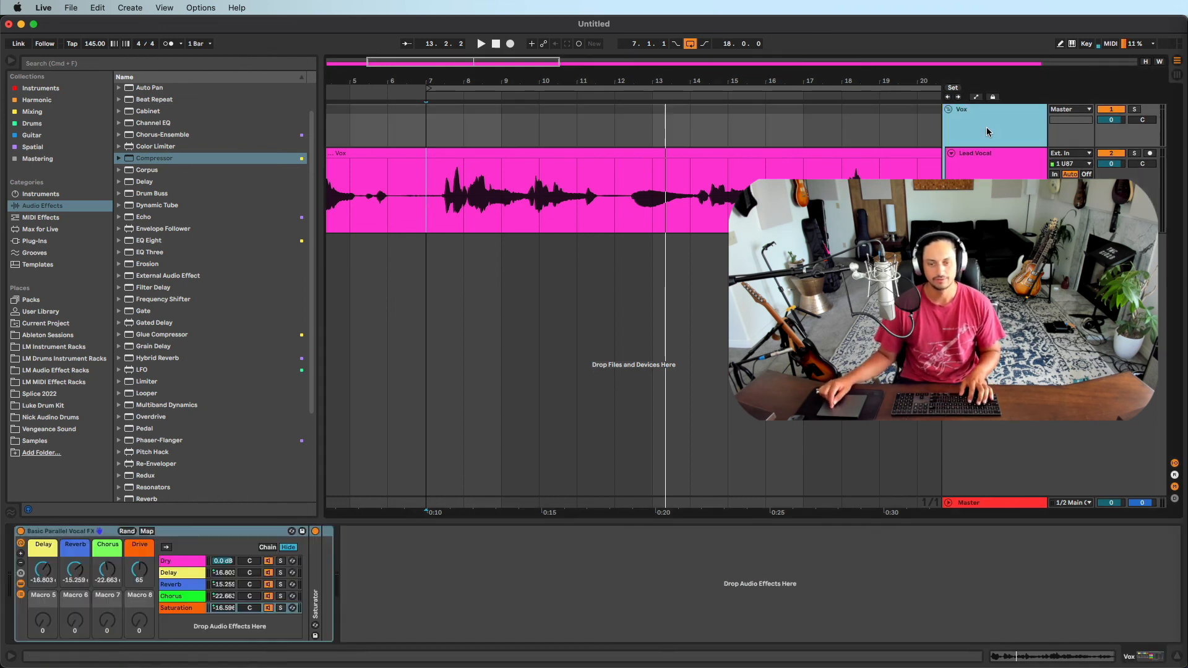
click(992, 172)
click(995, 131)
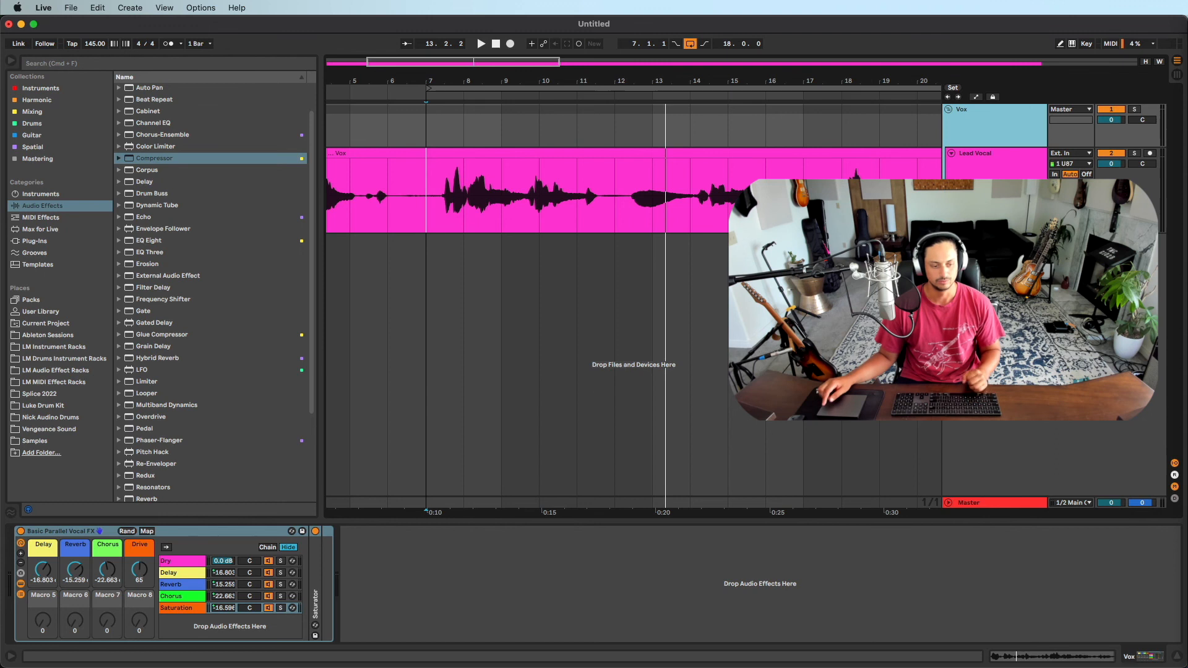
Hide the rack's chain list and devices and save it to the User Library as Basic Parallel Vocal FX.adg.
click(21, 585)
click(21, 585)
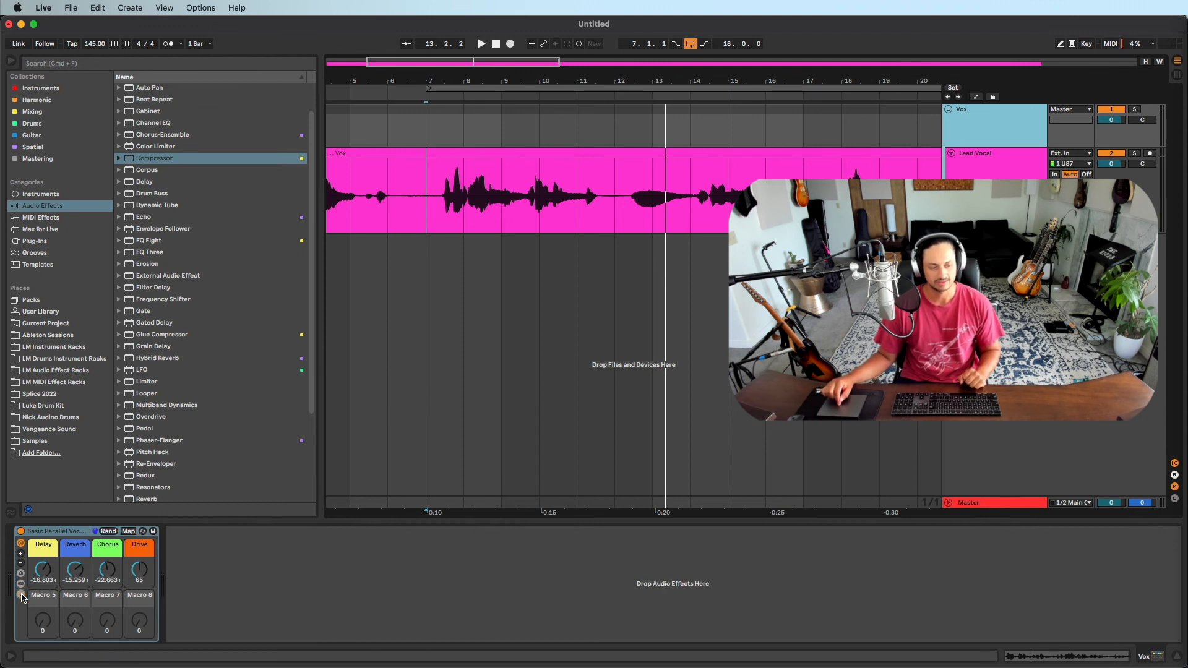
click(77, 539)
click(154, 531)
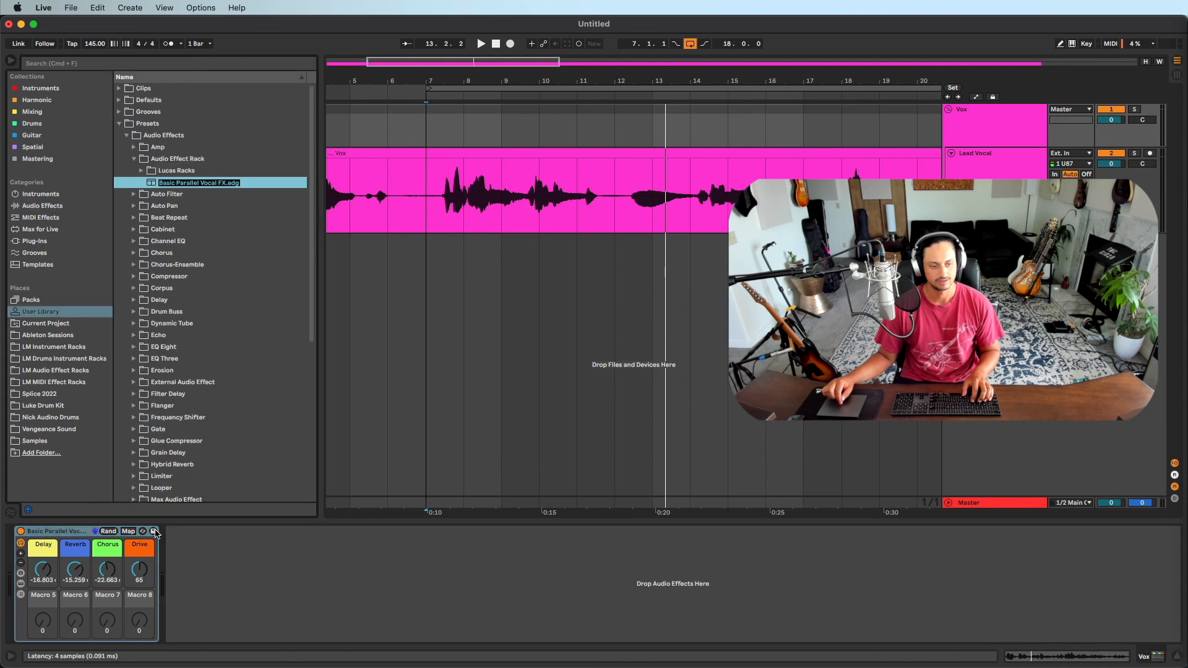
key(Return)
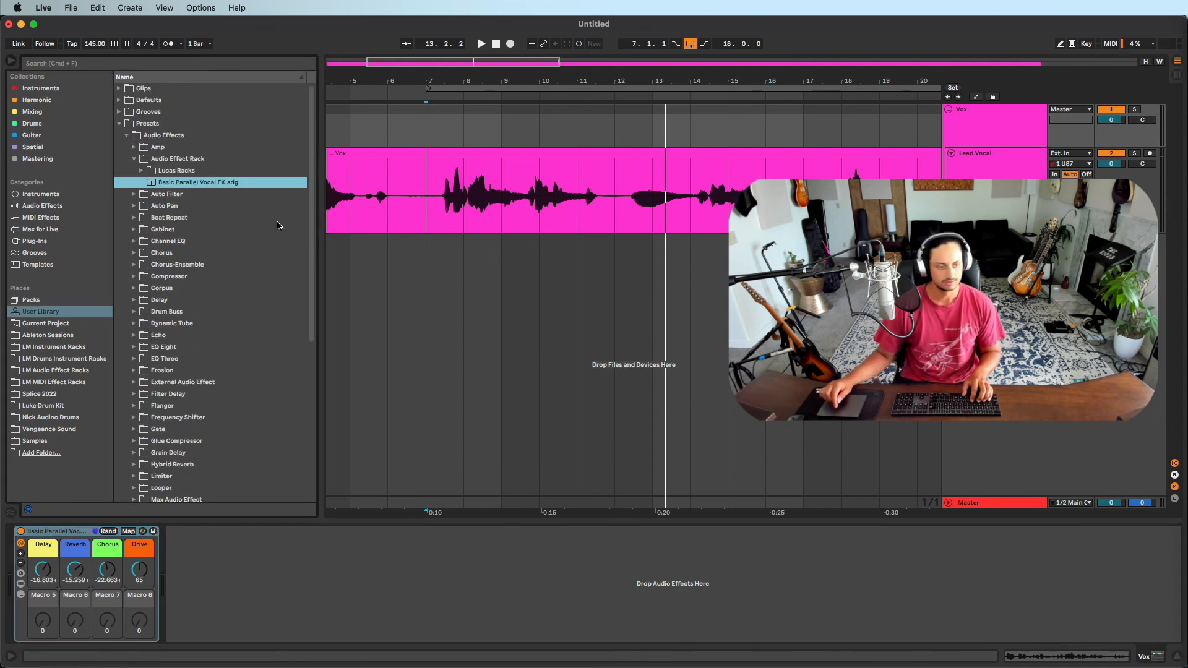
Store the rack preset in LM Audio Effect Racks, first under LM Delay and Reverb, and finally file it under LM Ableton Channel Strips.
click(80, 371)
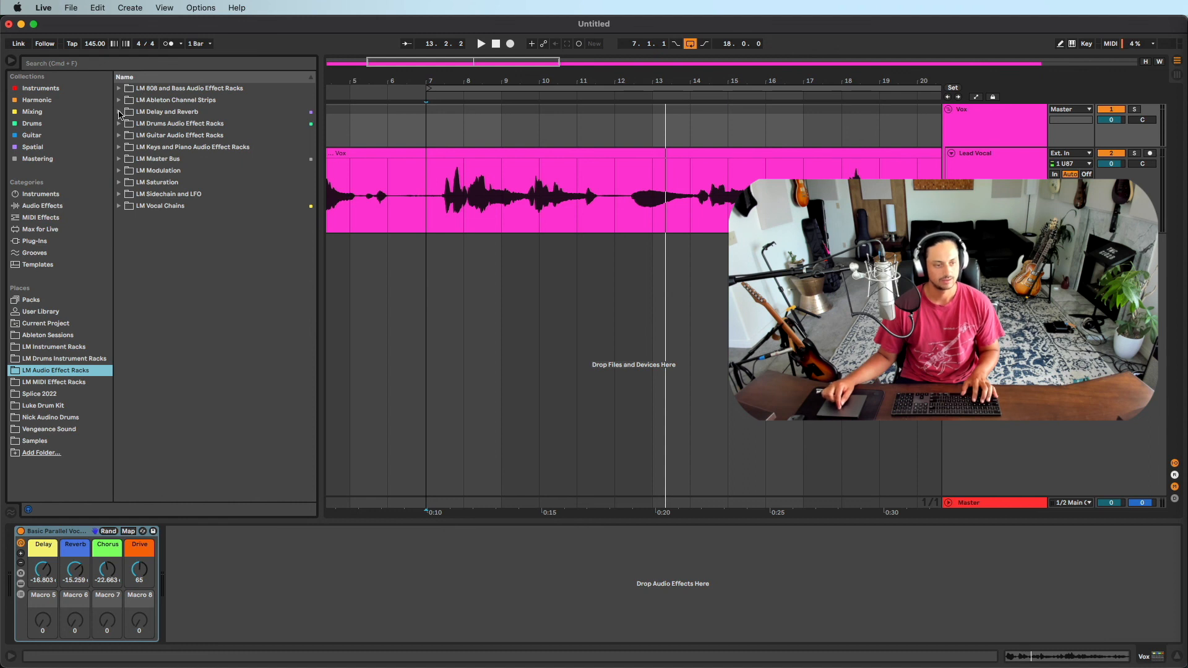
click(119, 112)
click(60, 544)
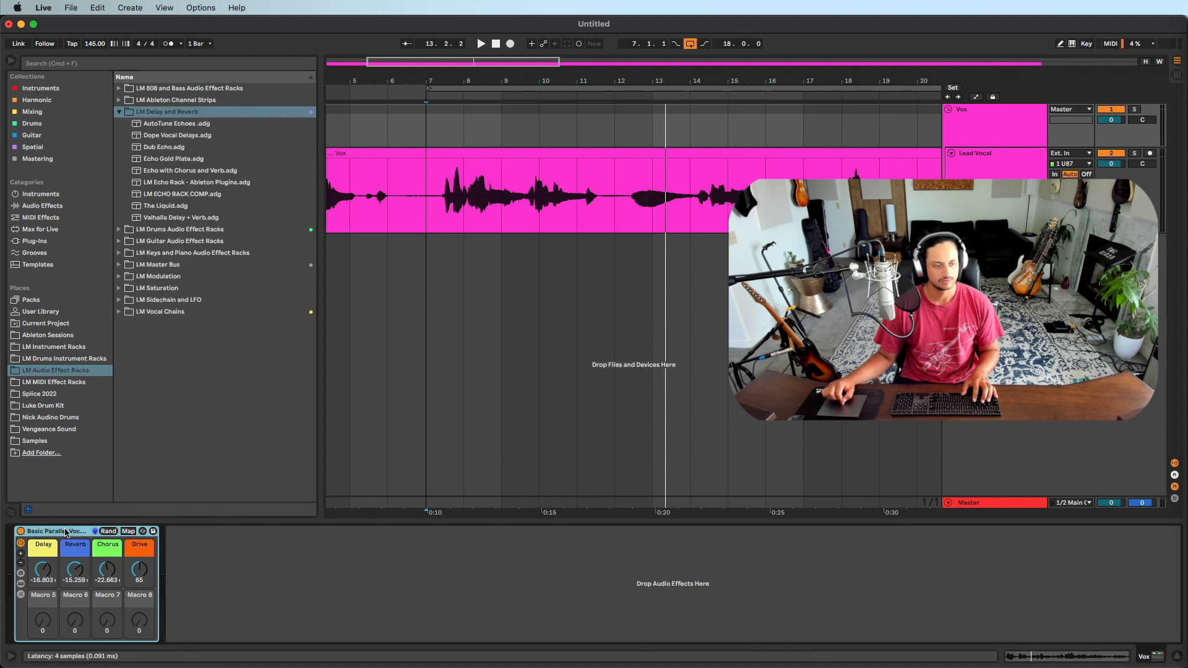
drag(144, 147, 143, 146)
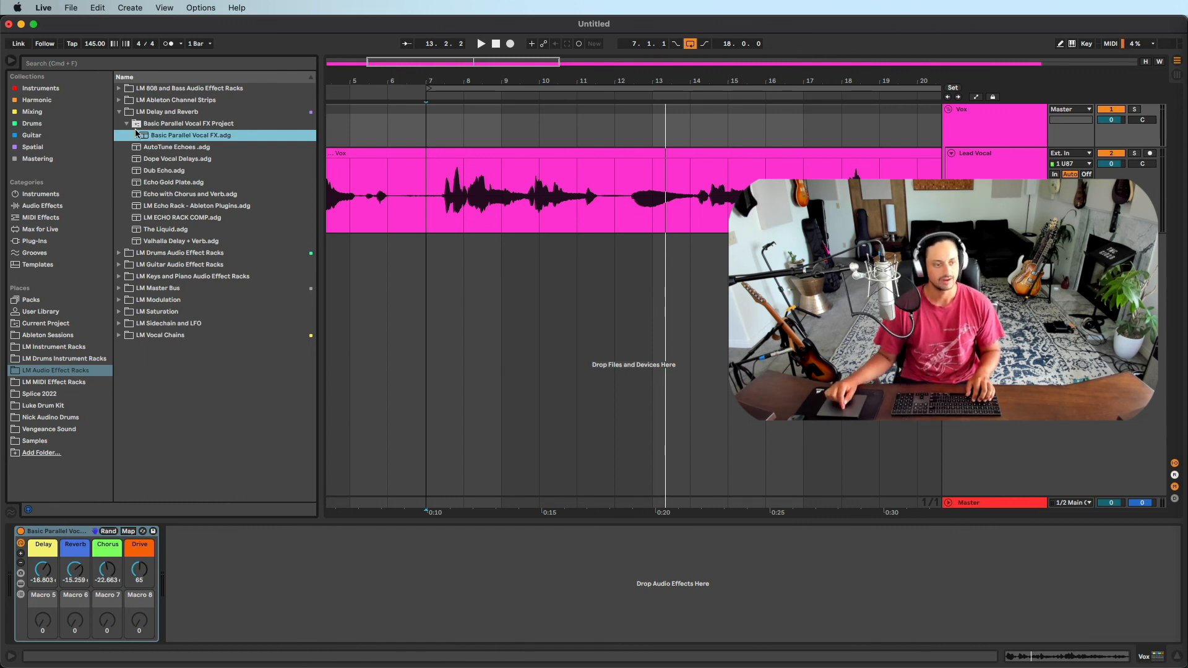
drag(128, 123, 166, 106)
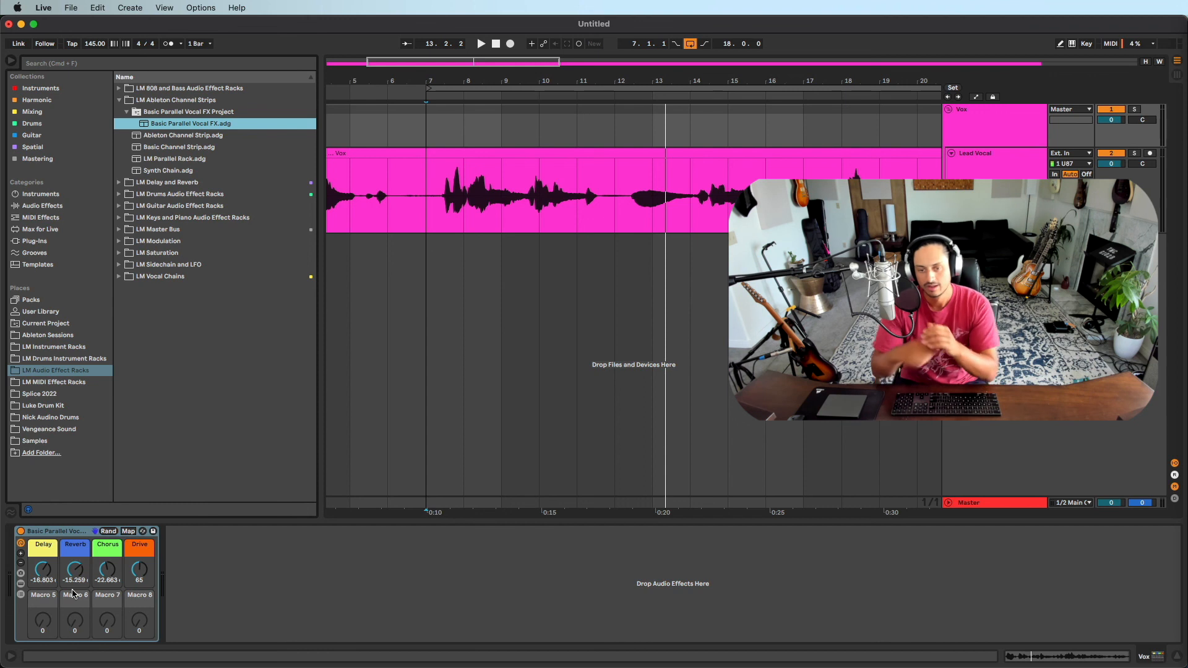
Set the rack's Delay macro to -17.684 dB and show the tracks' automation lanes.
drag(43, 569, 43, 574)
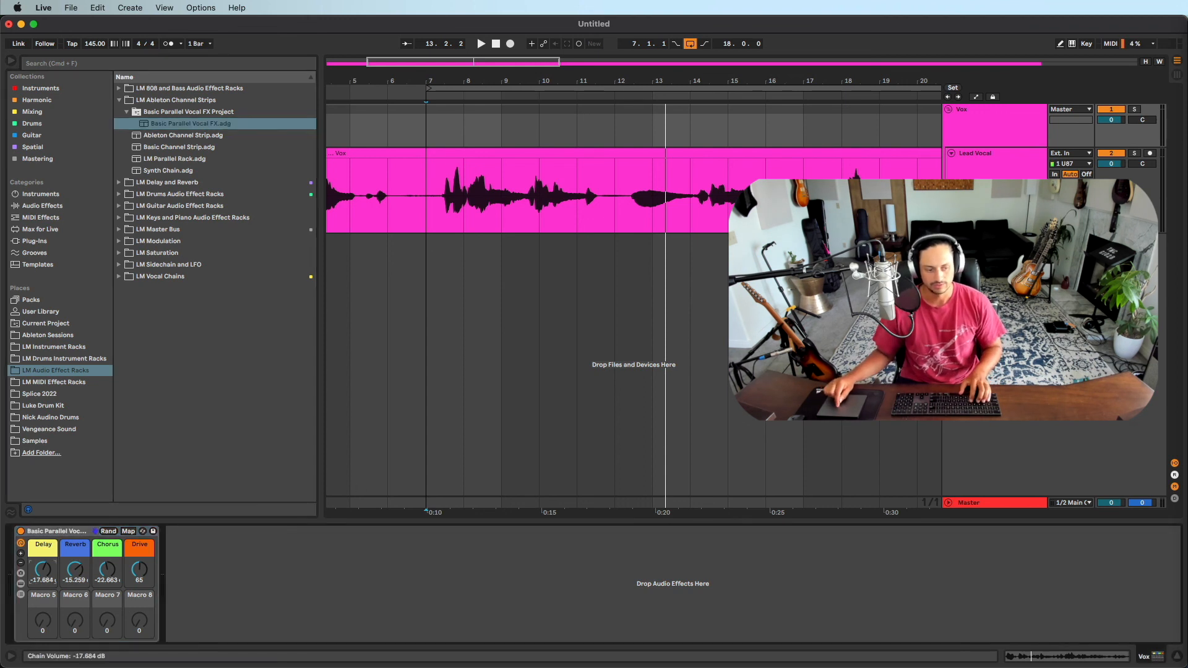
click(985, 173)
key(a)
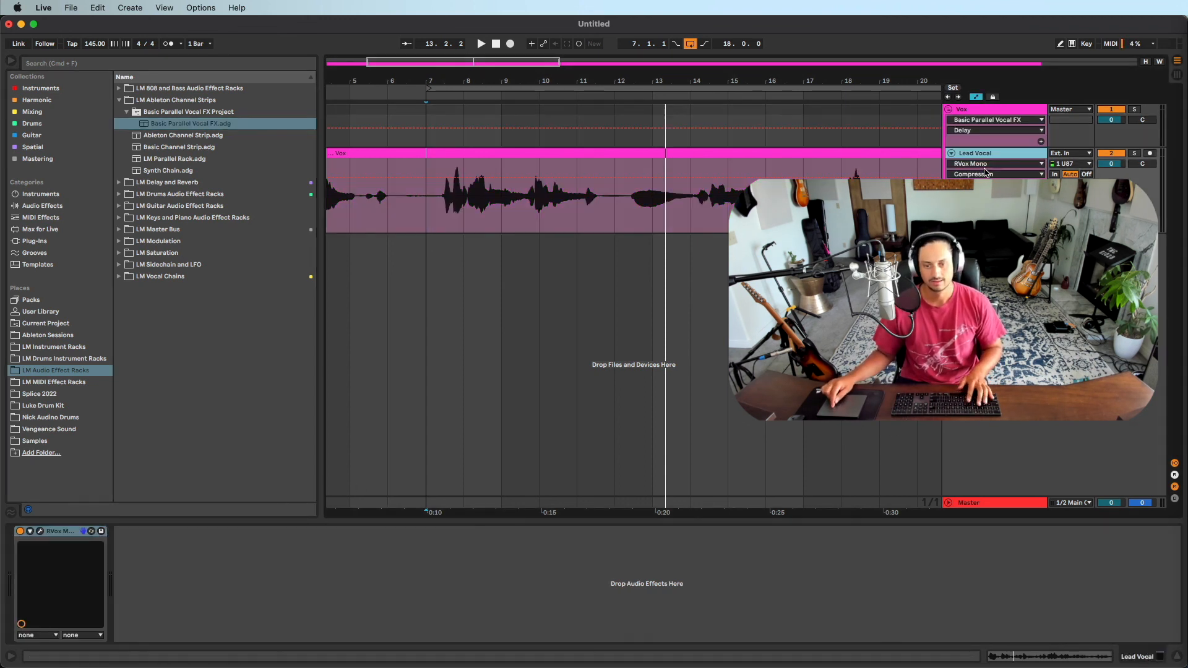
Choose the Basic Parallel Vocal FX rack for the Vox group's automation, with Delay as the parameter, and make the Vox track taller.
click(997, 121)
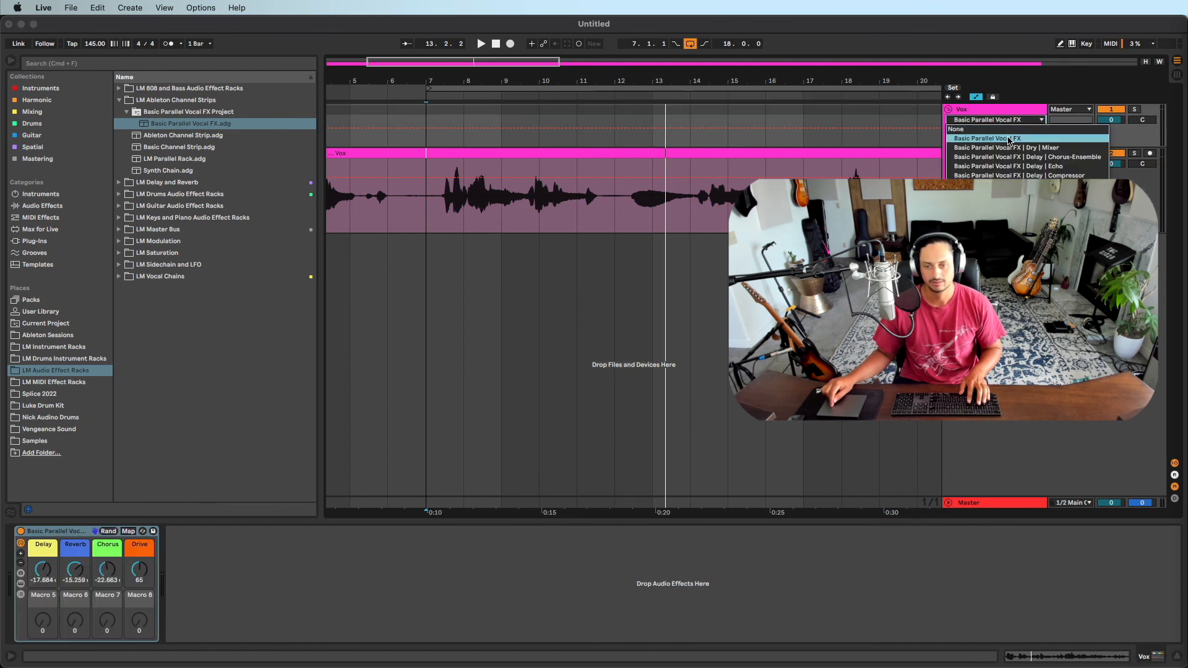
click(1007, 140)
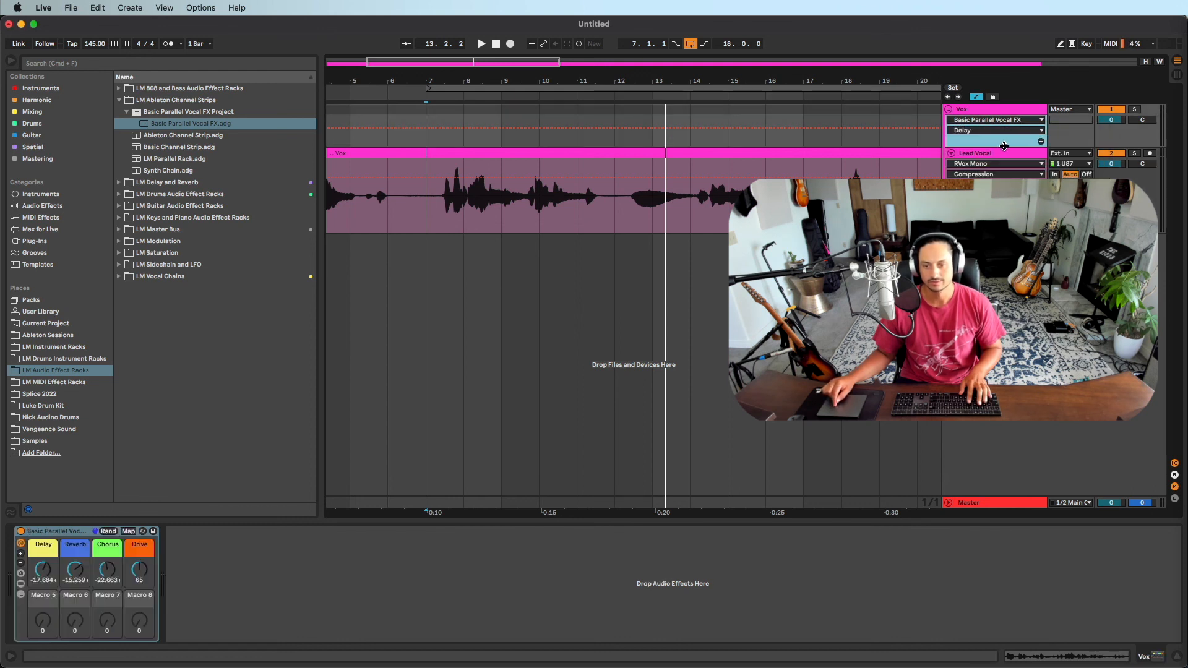
drag(1004, 146, 1002, 199)
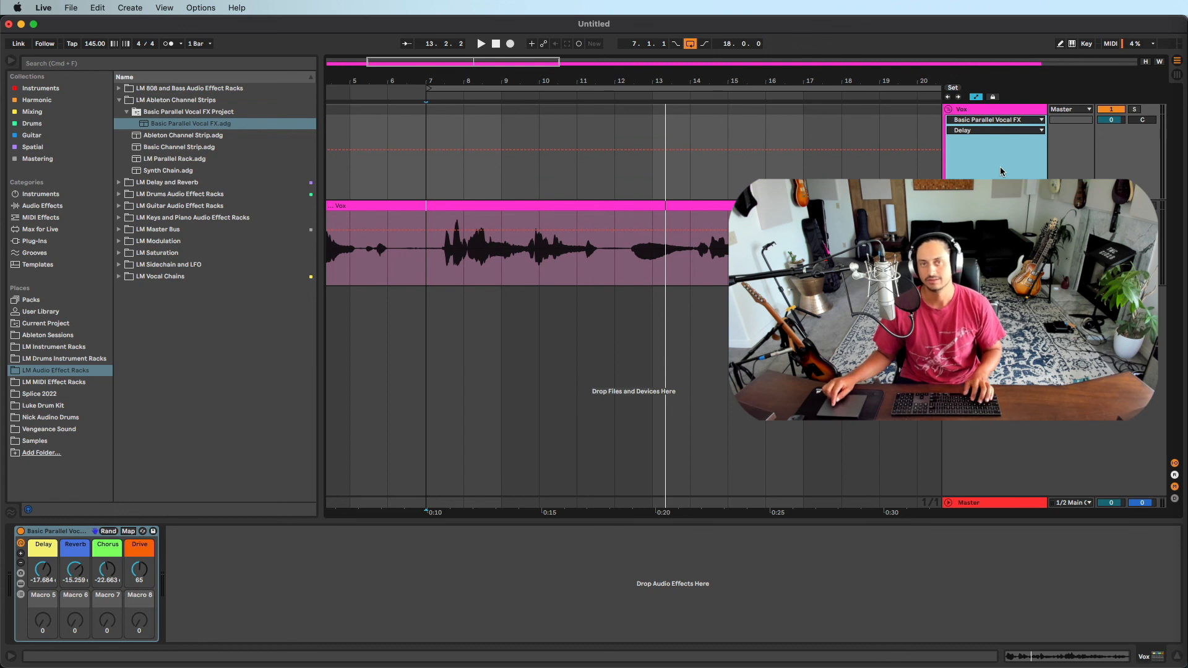